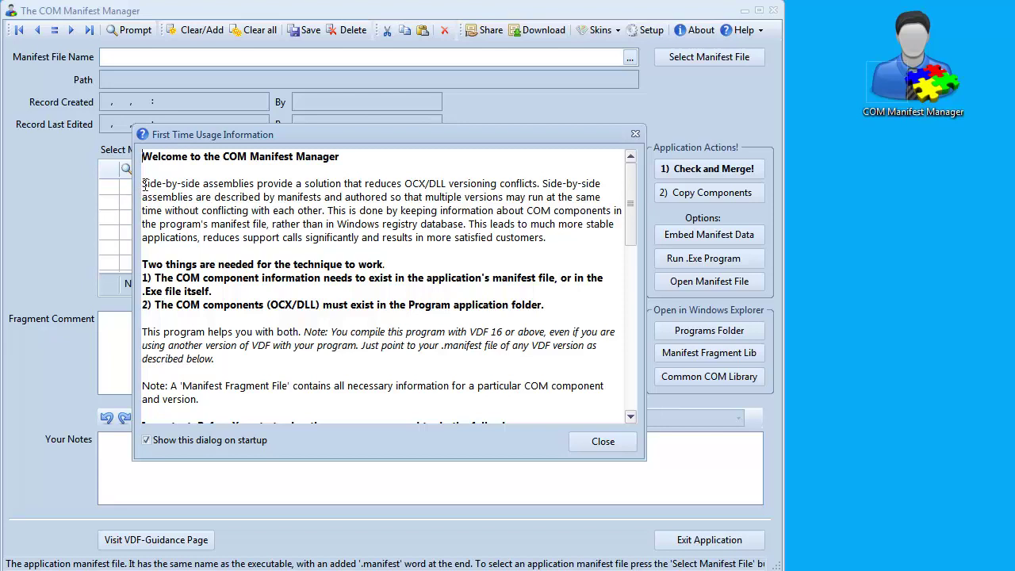
- Read the welcome information on side-by-side assemblies and the two requirements for the technique, and close it
left_click_drag(143, 184, 544, 181)
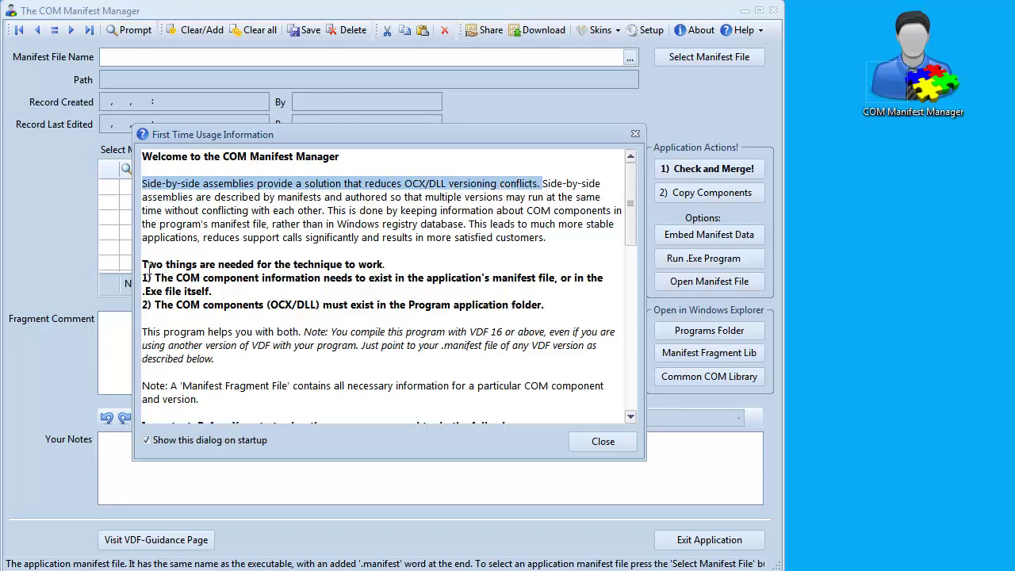
left_click_drag(143, 268, 388, 267)
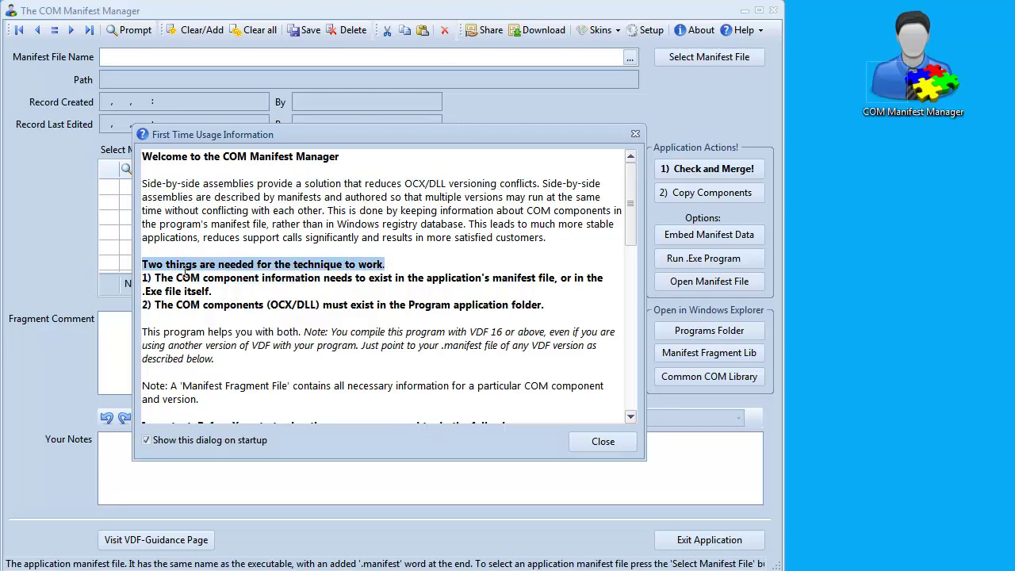
left_click_drag(146, 277, 240, 293)
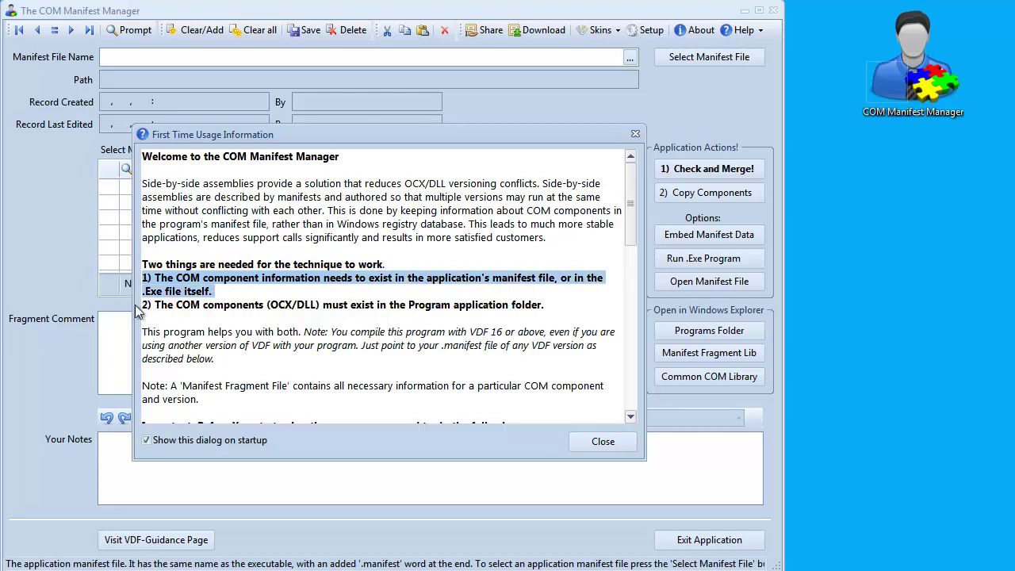
left_click_drag(145, 309, 540, 309)
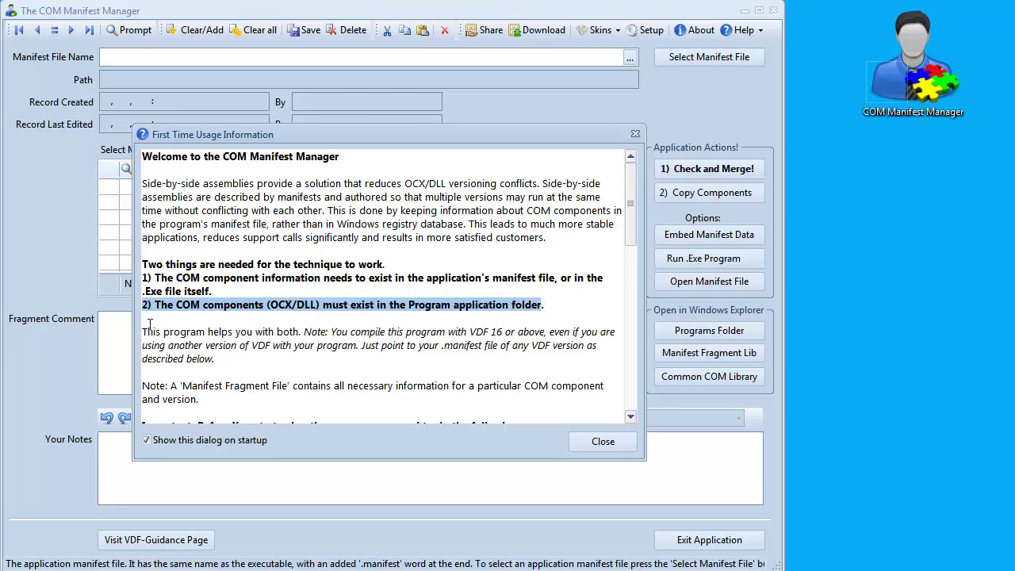
left_click_drag(144, 331, 303, 332)
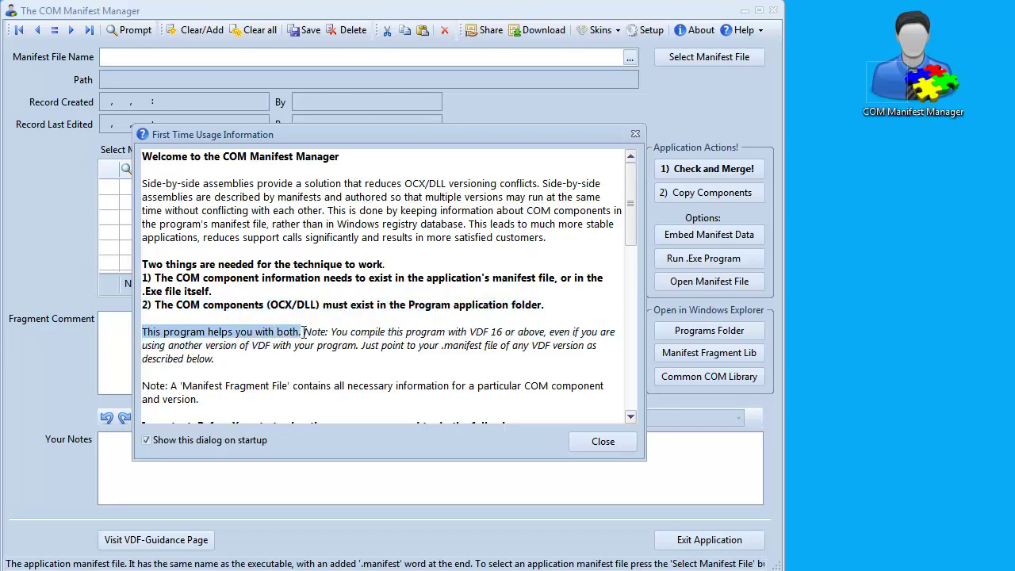
left_click_drag(632, 199, 665, 358)
left_click(604, 446)
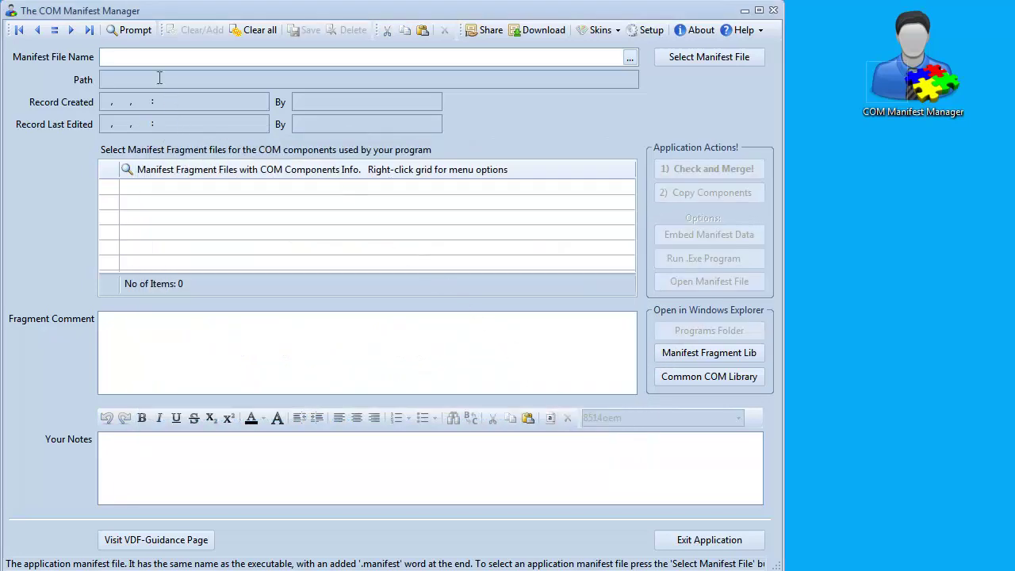
- Select RDC Tools Laptop Alarm.exe.manifest from the APS Programs folder as the application manifest file
mouse_move(155, 55)
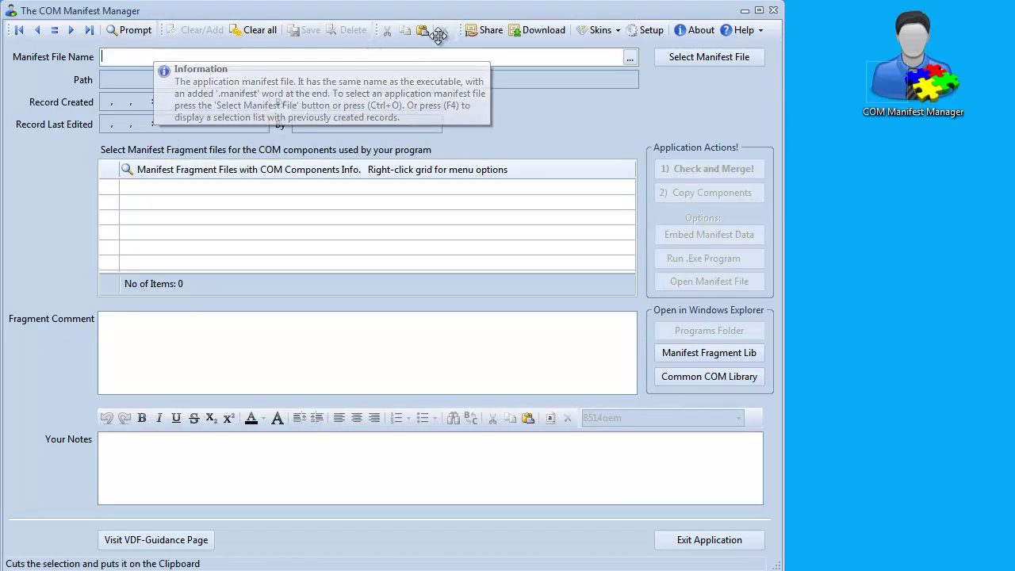
left_click(662, 55)
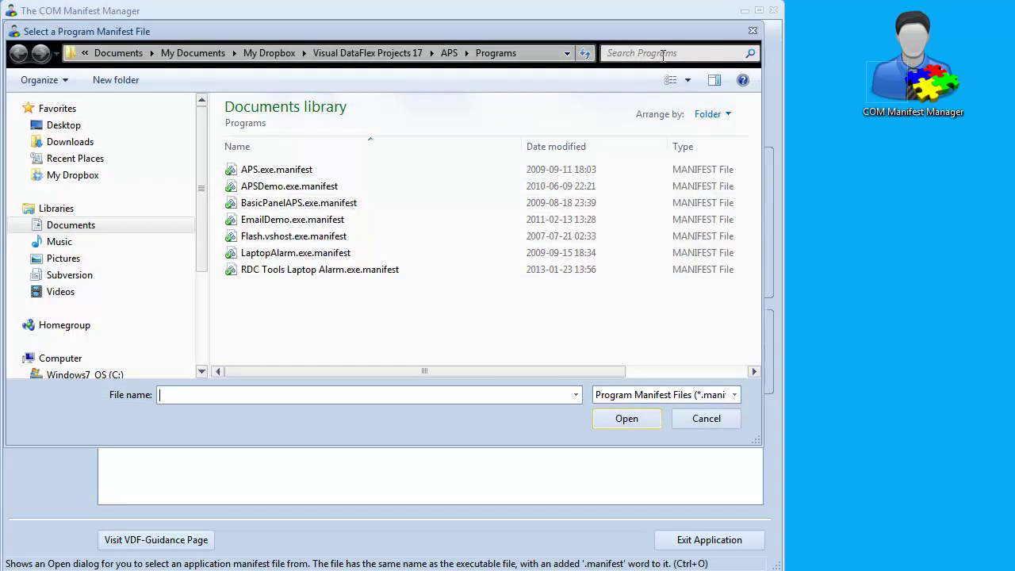
left_click(340, 270)
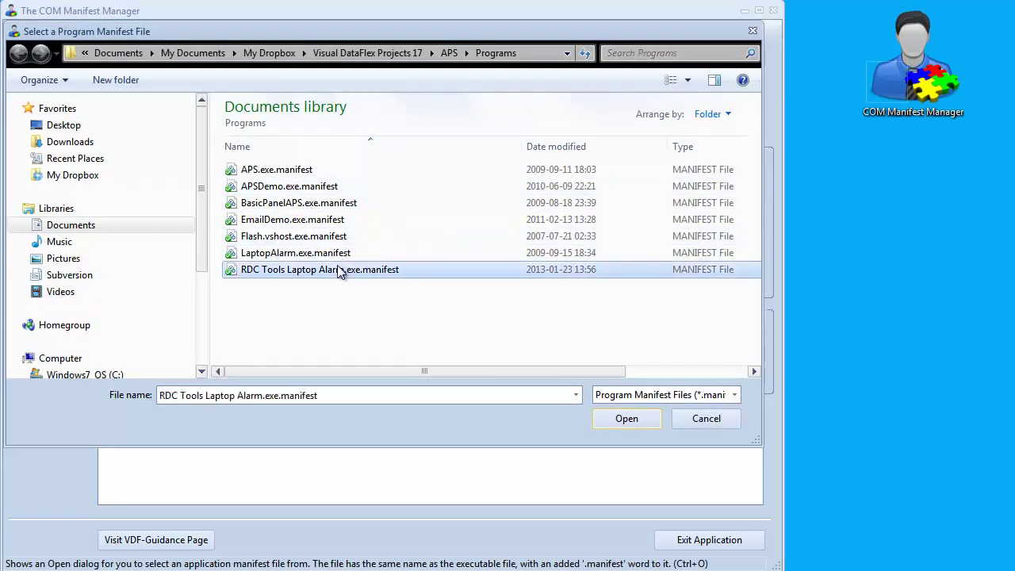
left_click(629, 418)
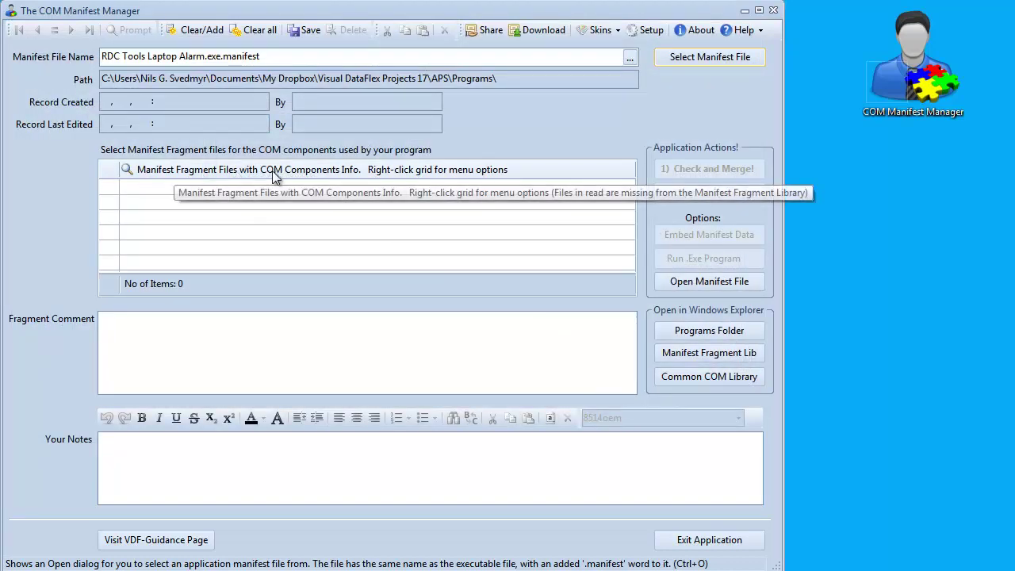
- Add the Codejock CommandBars, ReportControl and SkinFramework v13.4.2 fragment files from the local Manifest Fragment Library
left_click(368, 169)
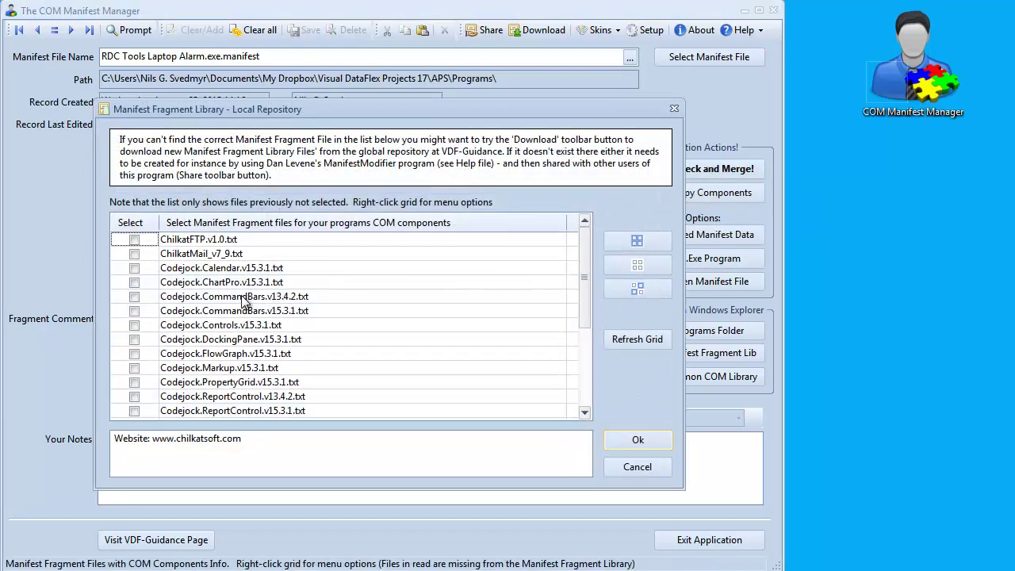
left_click(243, 298)
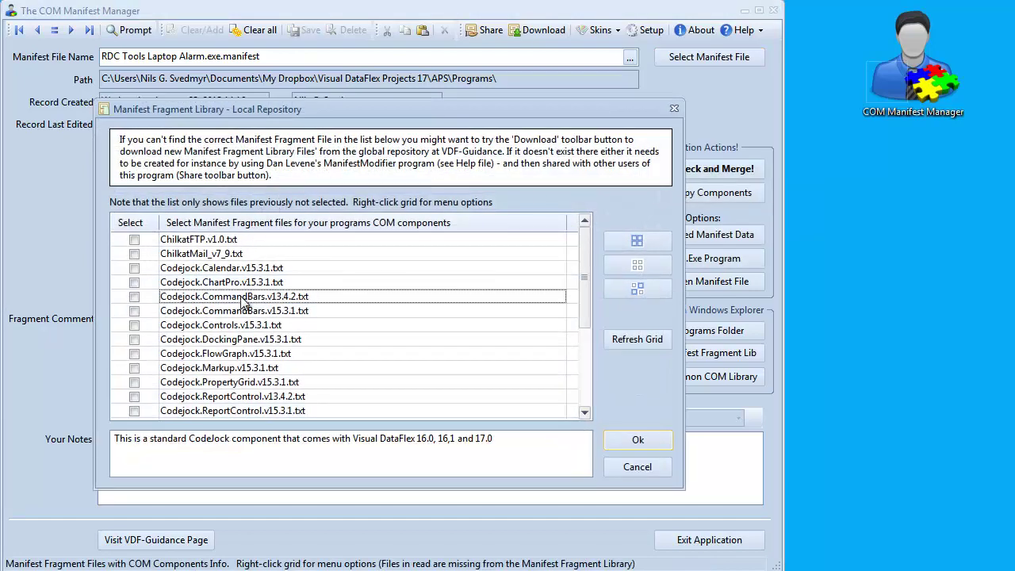
left_click(255, 398)
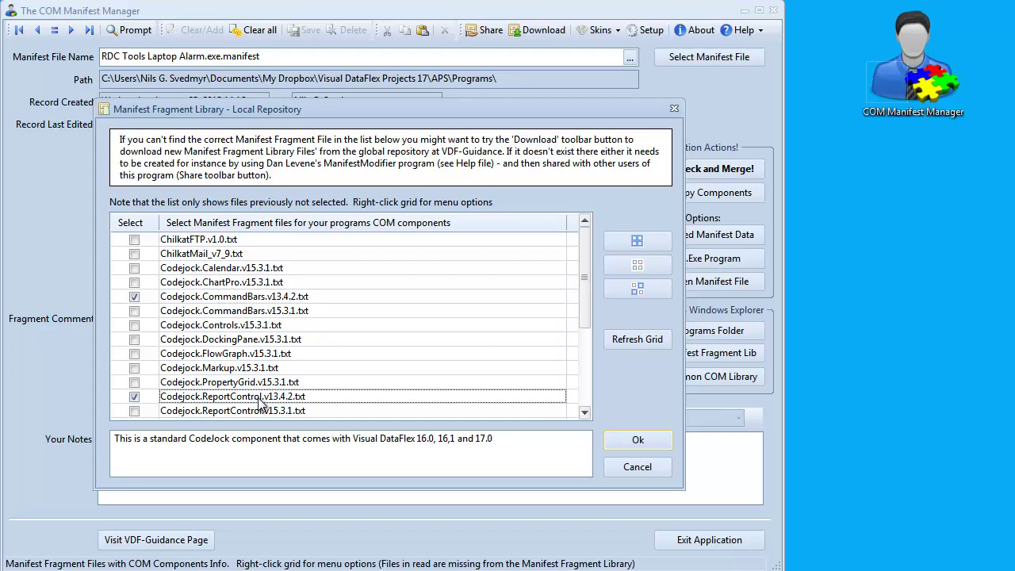
left_click(585, 412)
left_click(585, 413)
left_click(585, 413)
left_click(585, 413)
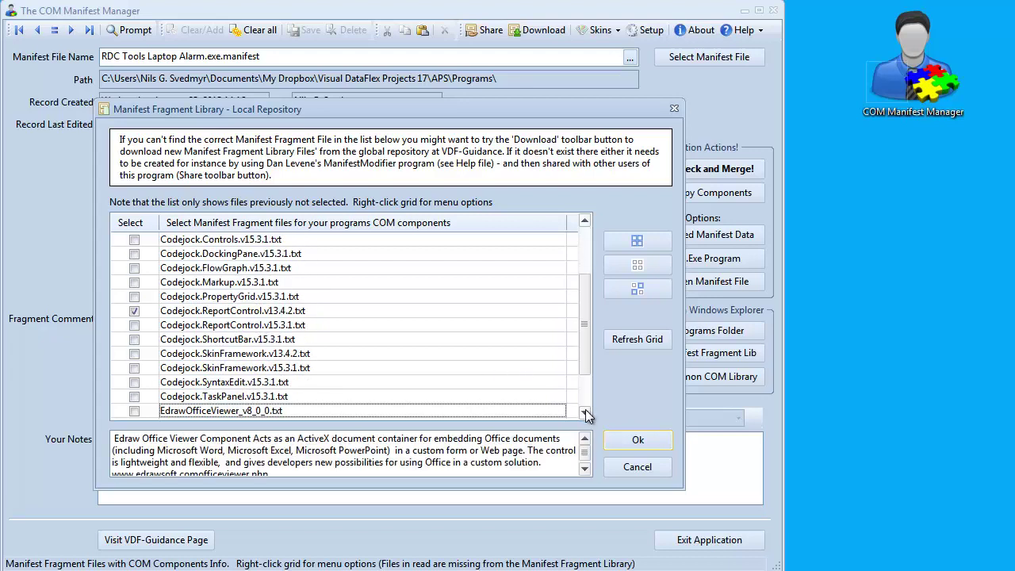
left_click(214, 357)
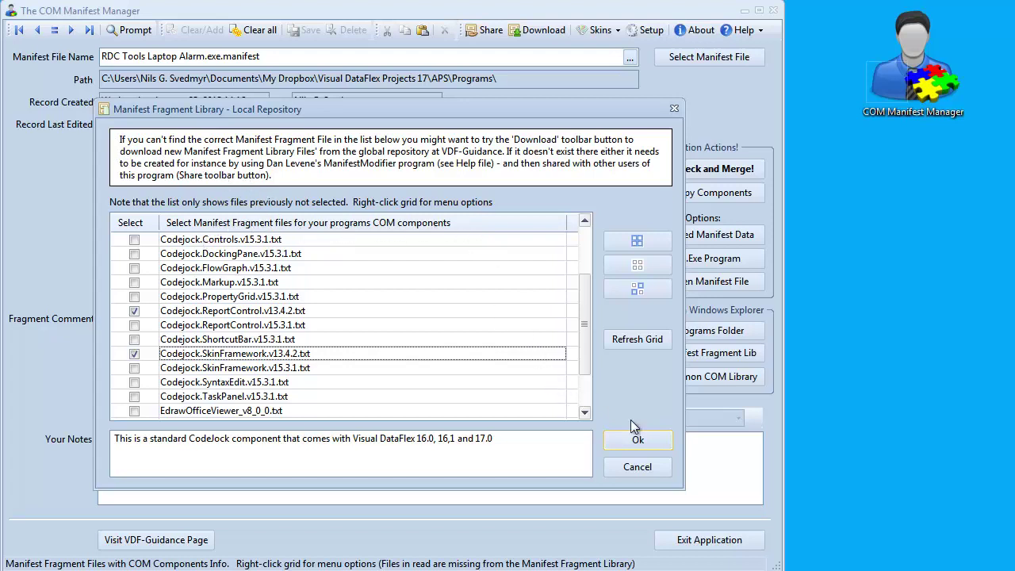
left_click(639, 441)
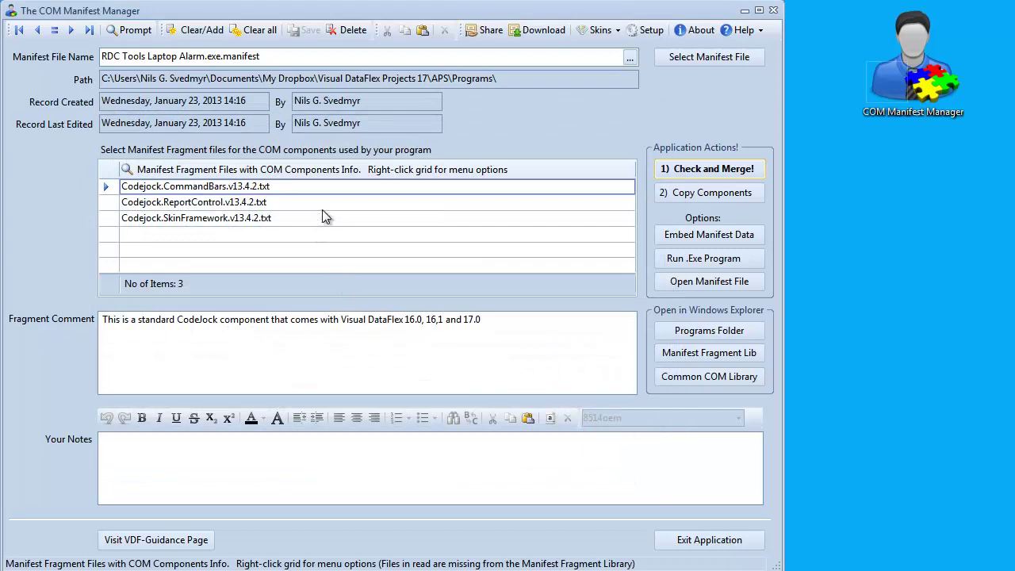
- Open the application manifest file, examine its contents before merging, and close it
left_click(688, 284)
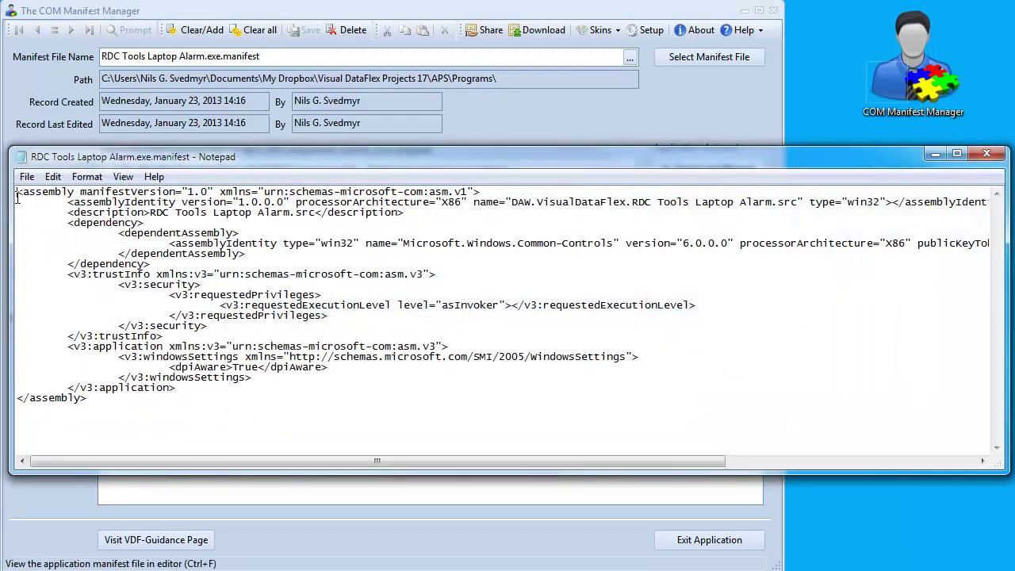
left_click_drag(16, 196, 41, 414)
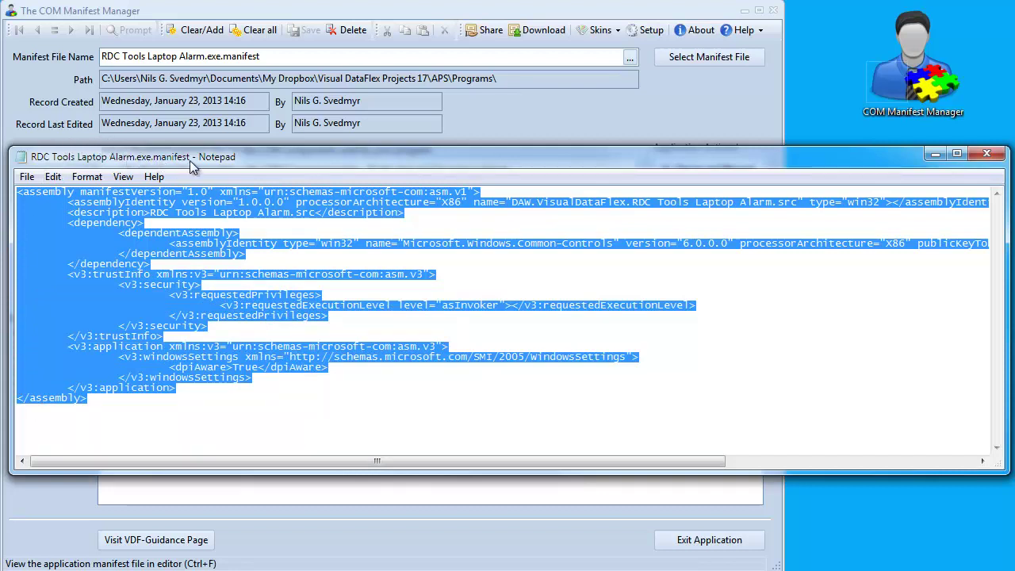
left_click(987, 155)
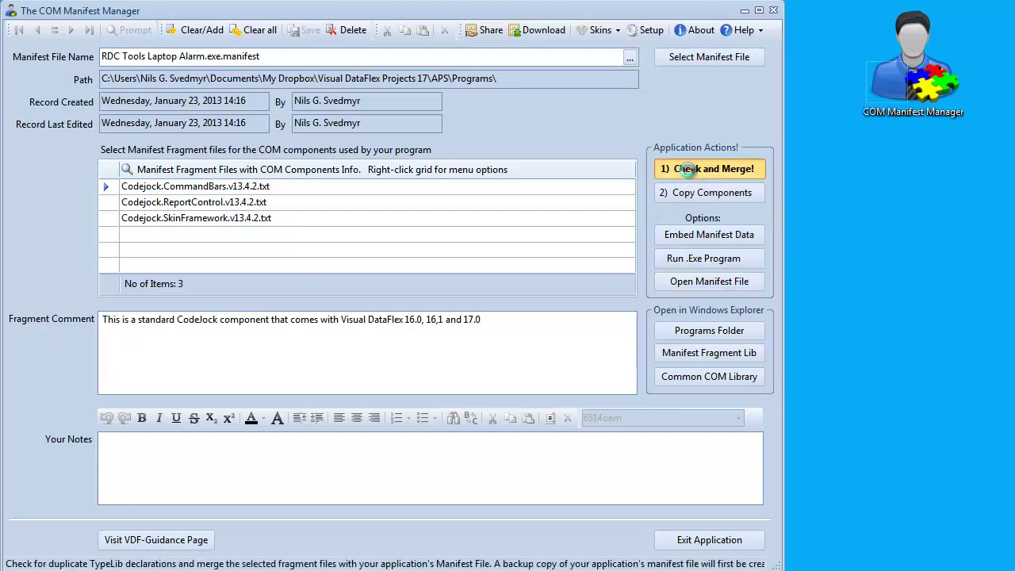
- Check the selected fragment files and merge them into the application manifest file
left_click(687, 168)
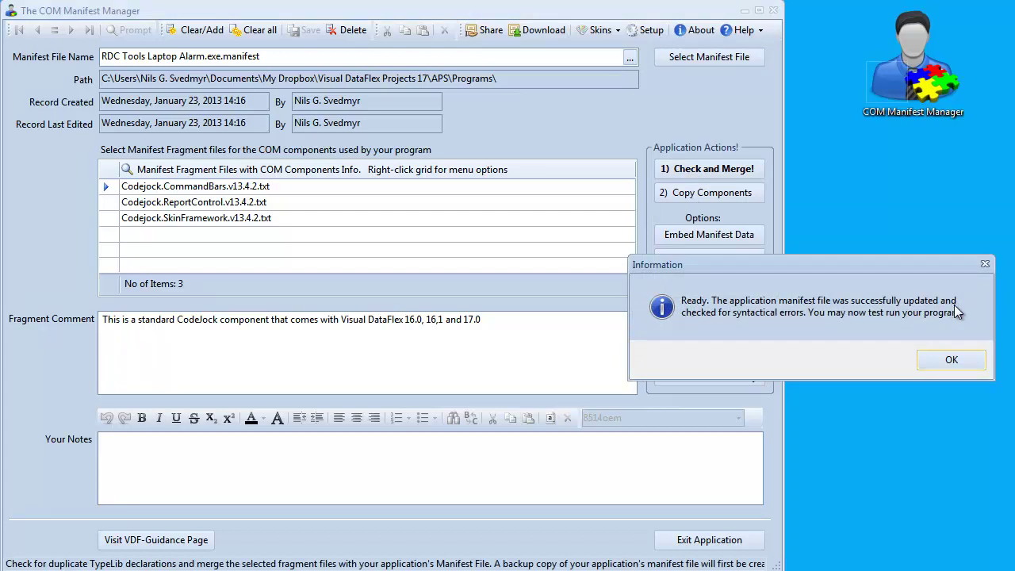
left_click(948, 361)
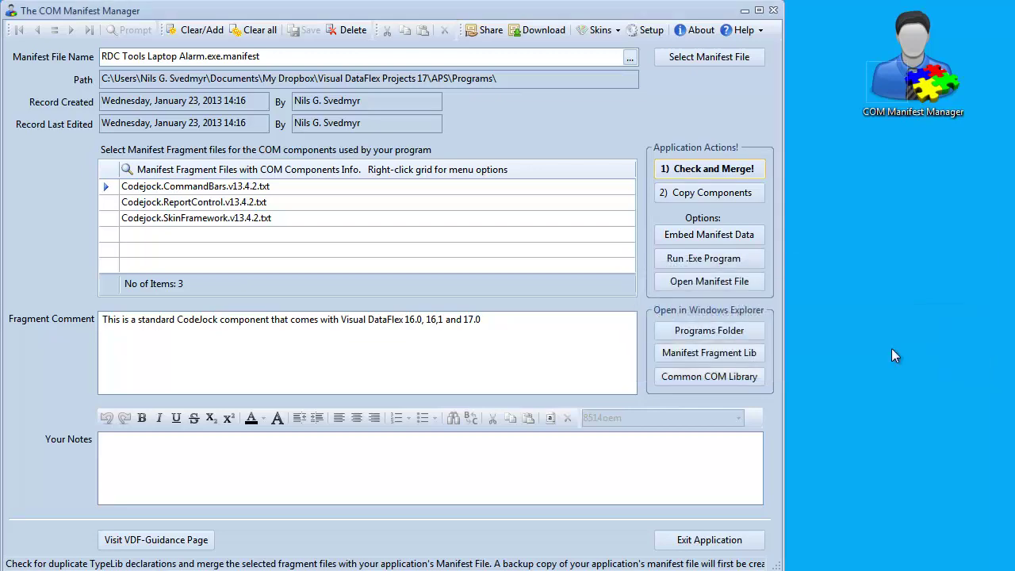
- Reopen the application manifest file, examine the Codejock component entries at its end, and close it
left_click(690, 282)
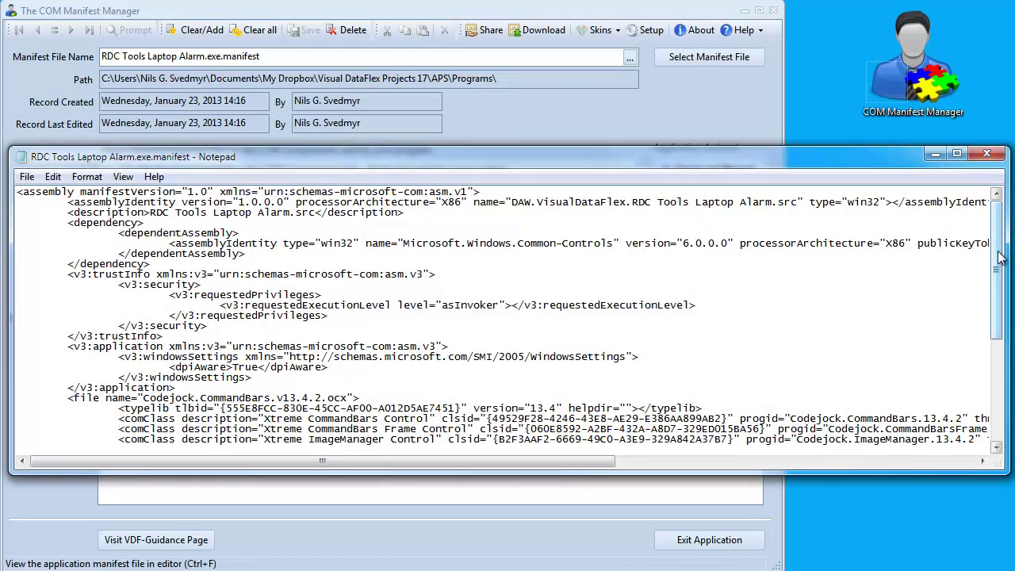
scroll(999, 257, "down", 6)
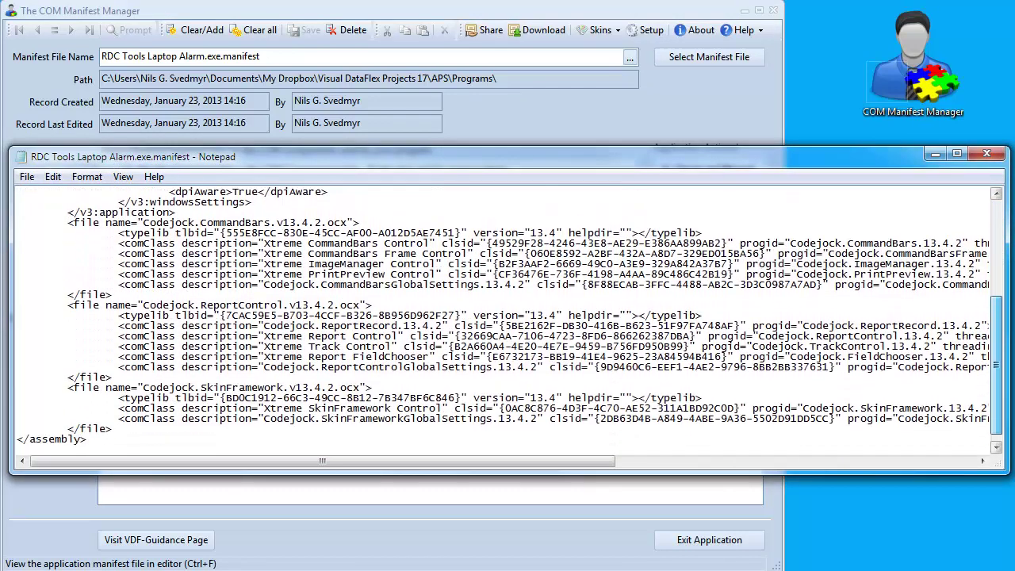
scroll(997, 318, "down", 1)
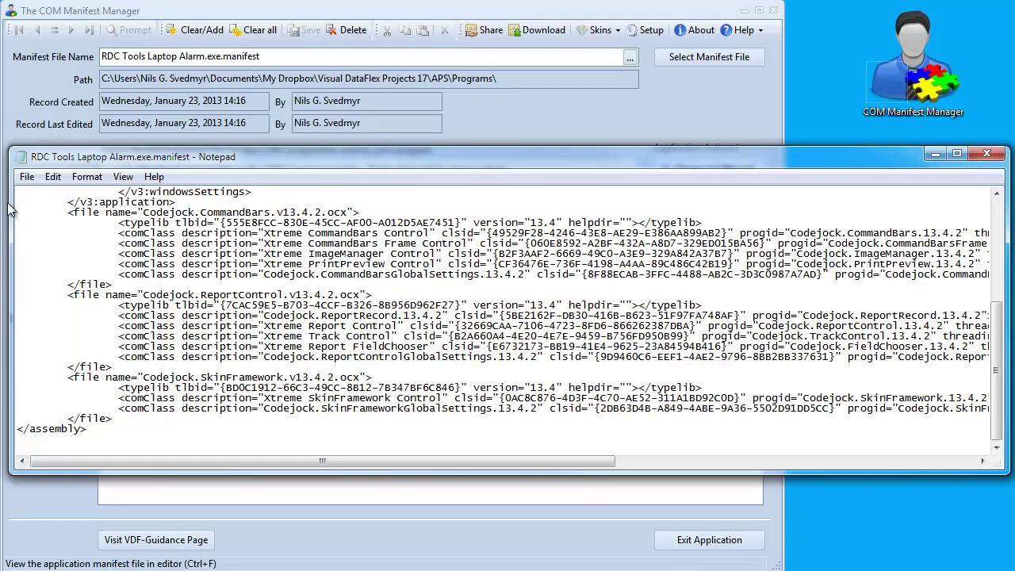
left_click_drag(16, 212, 41, 429)
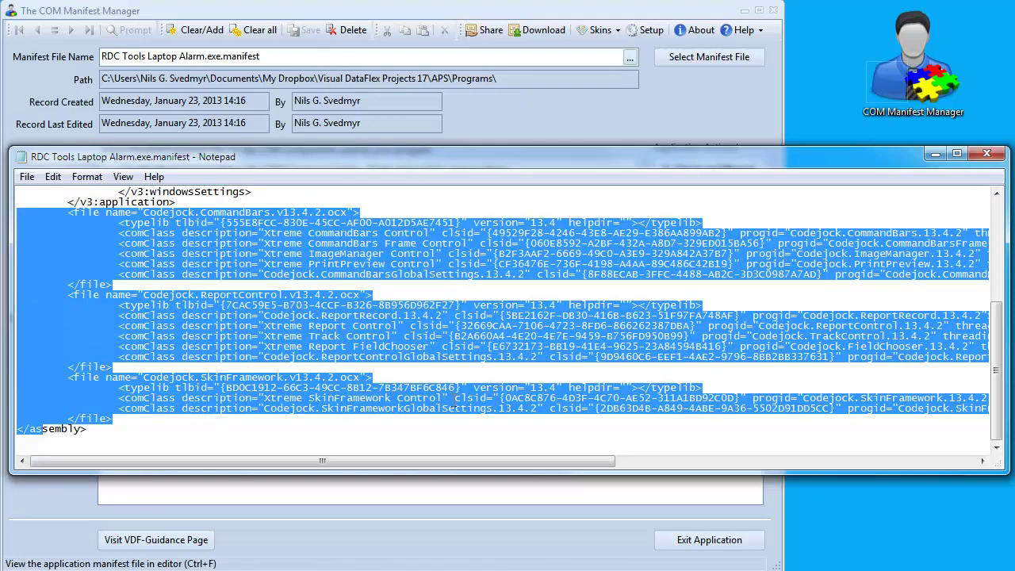
left_click(987, 153)
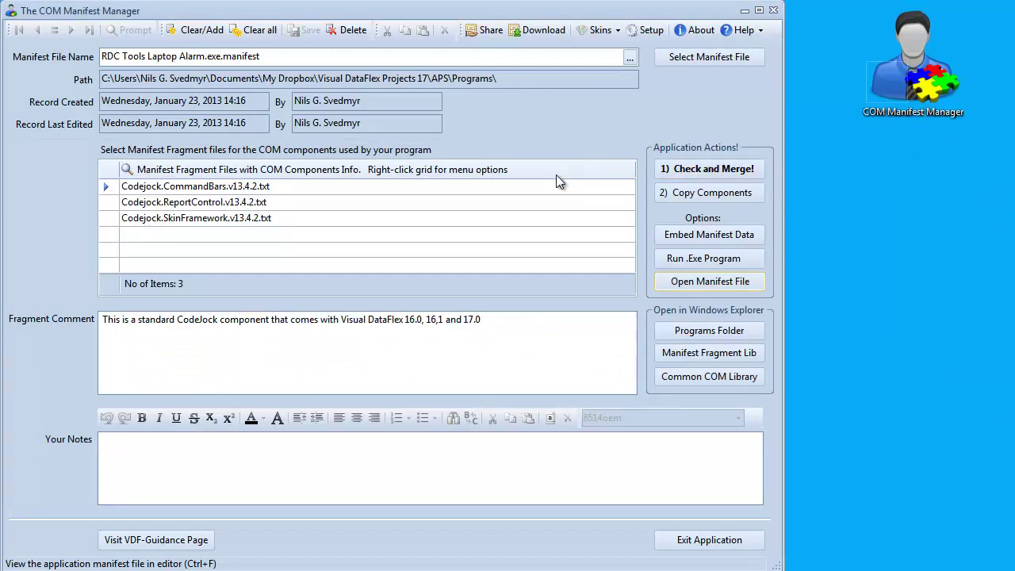
- Copy the missing Codejock COM components to the application's Programs folder
left_click(670, 194)
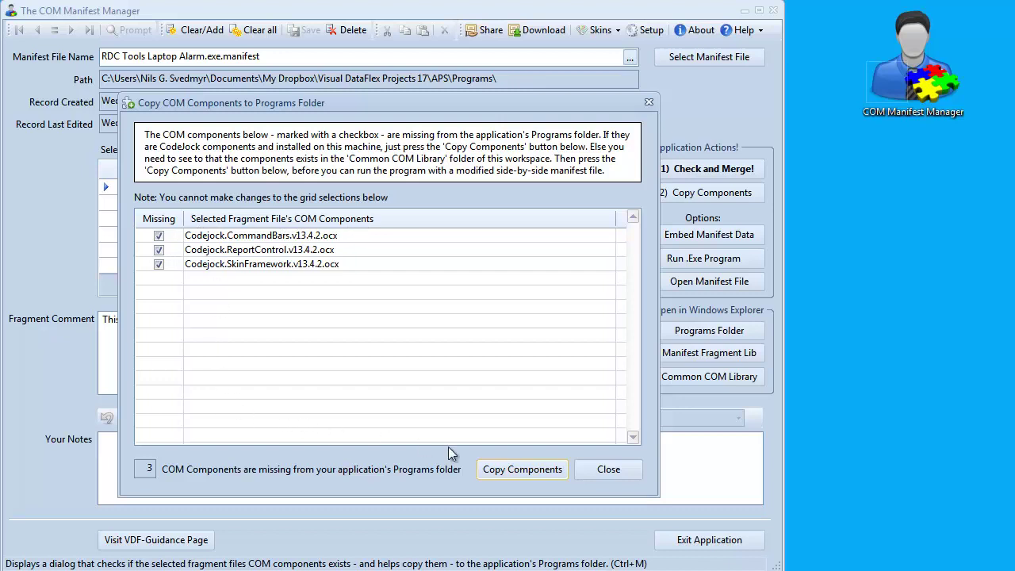
left_click(494, 469)
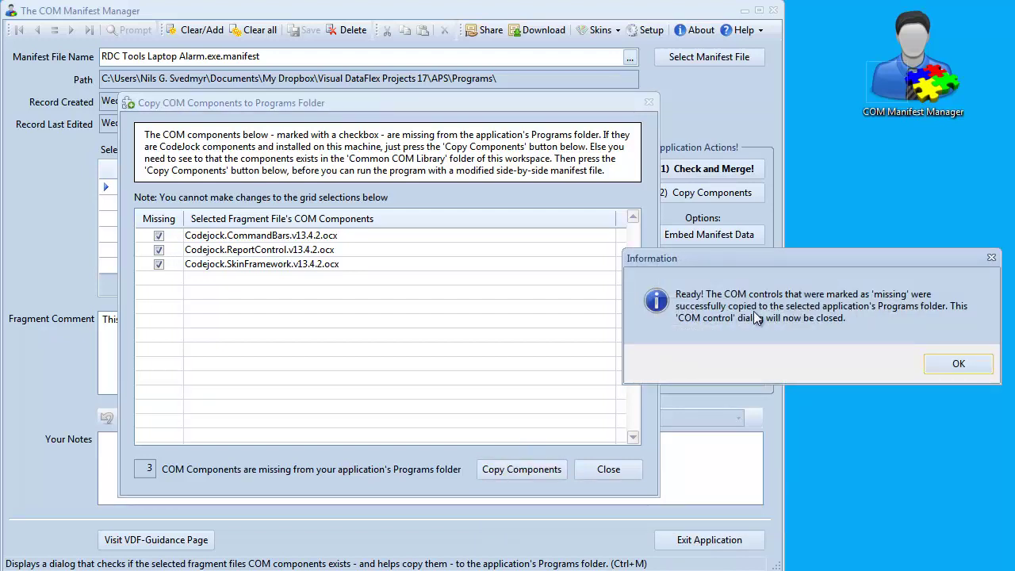
left_click(947, 363)
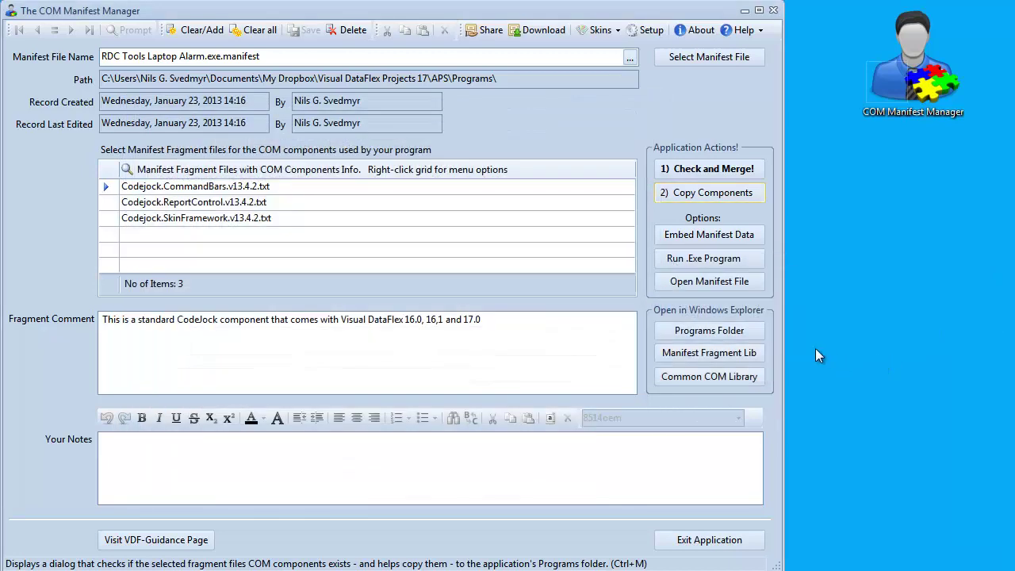
- Open the application's Programs folder, examine the copied Codejock components and the program's manifest and backup files, and close the folder
left_click(704, 335)
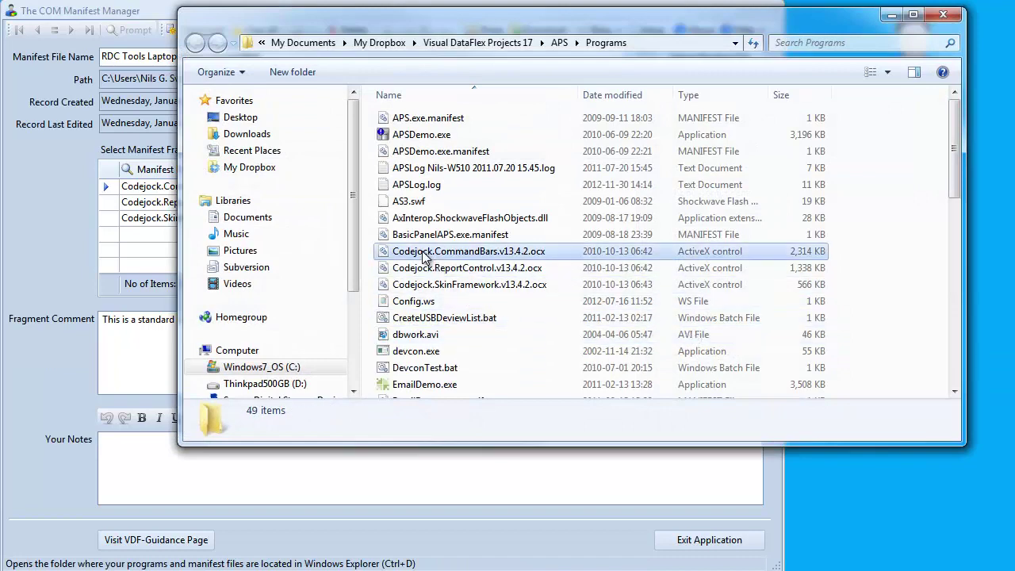
left_click(424, 253)
left_click(426, 269)
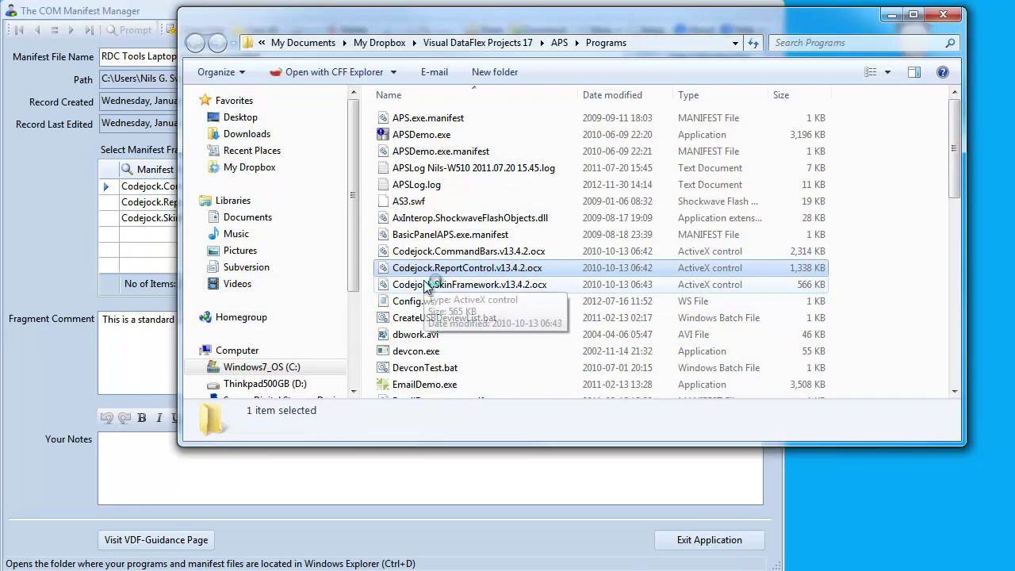
left_click(426, 284)
scroll(436, 289, "down", 4)
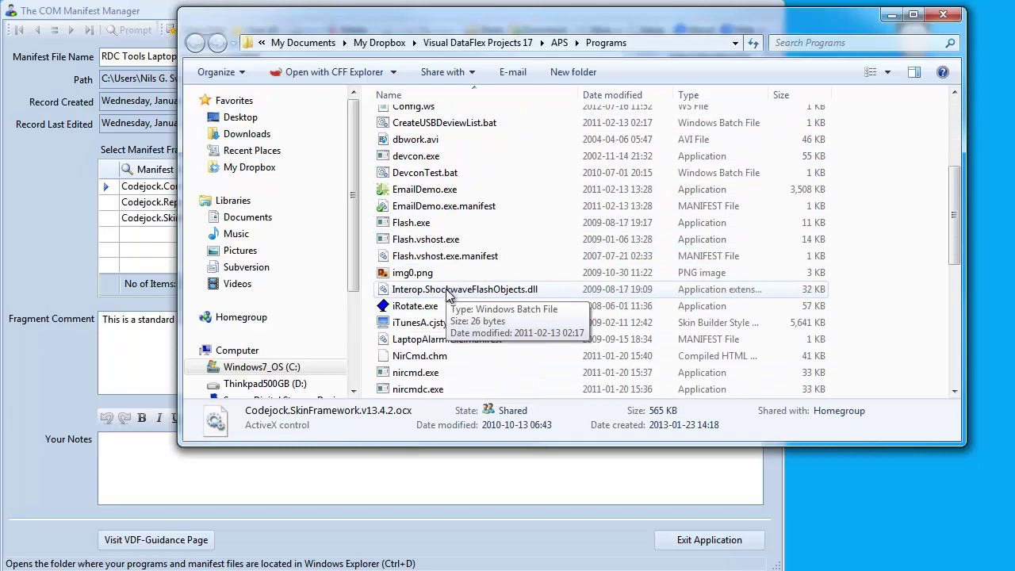
scroll(446, 291, "down", 6)
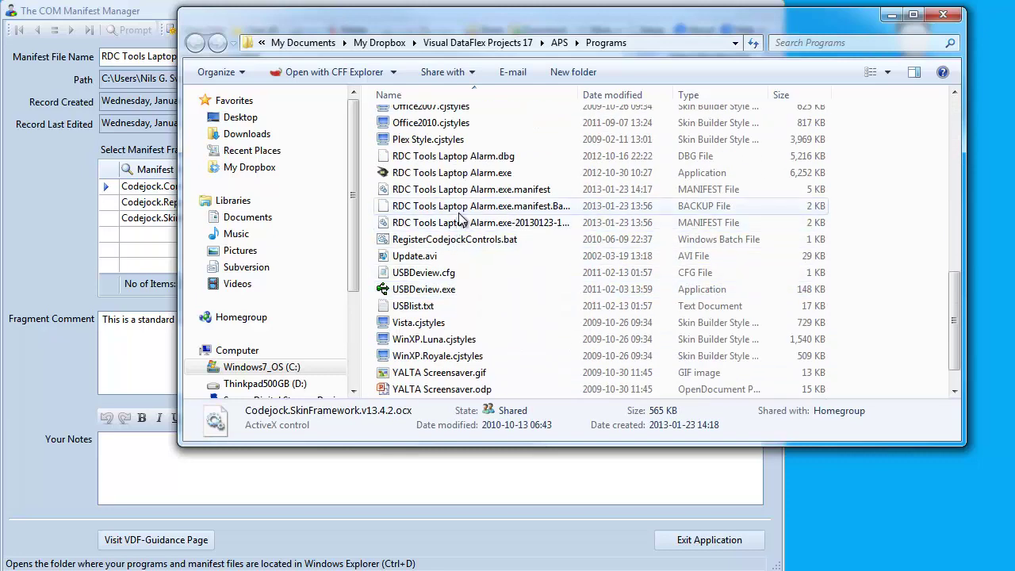
left_click(466, 195)
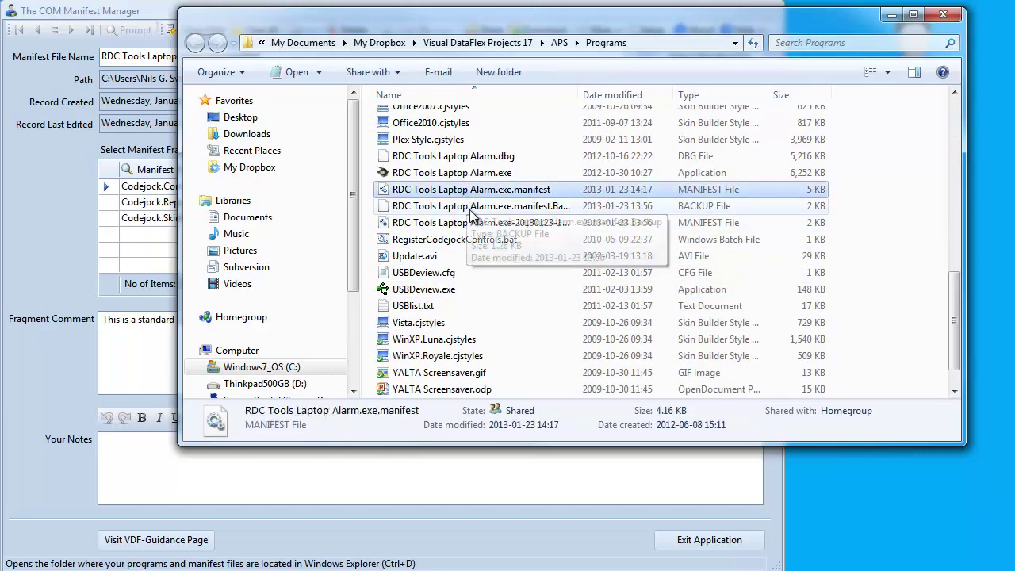
left_click(469, 206)
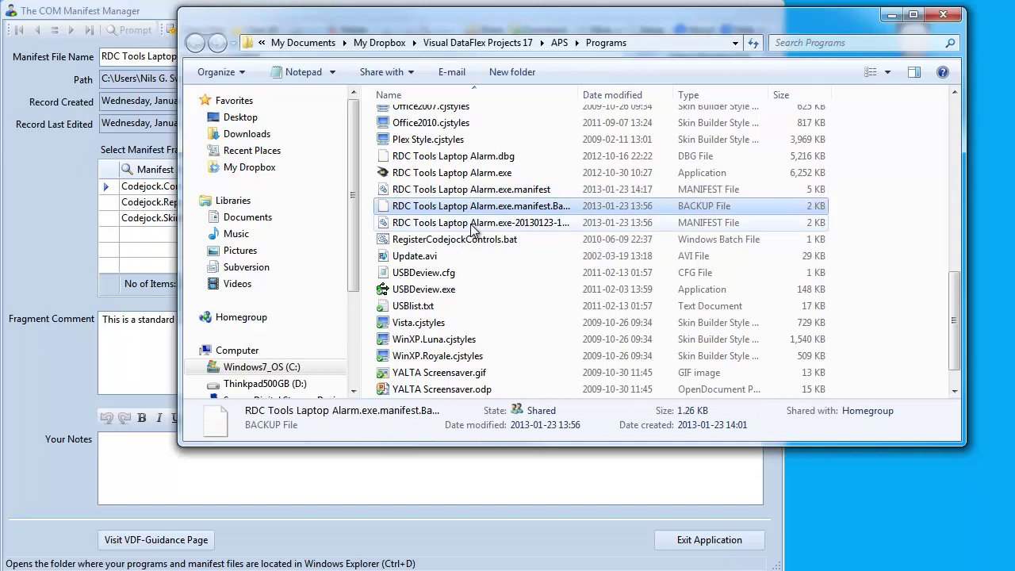
left_click(476, 174)
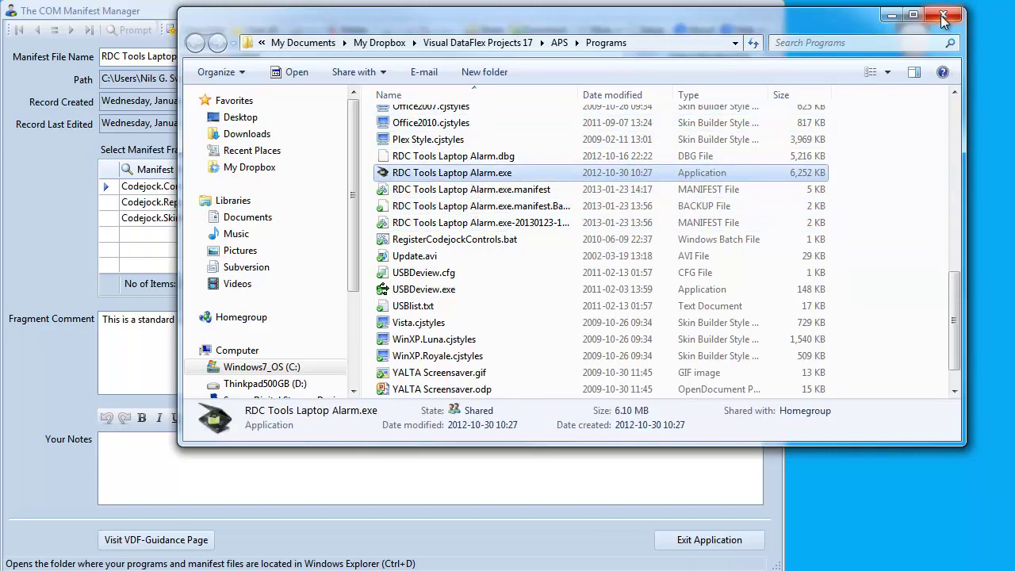
left_click(942, 14)
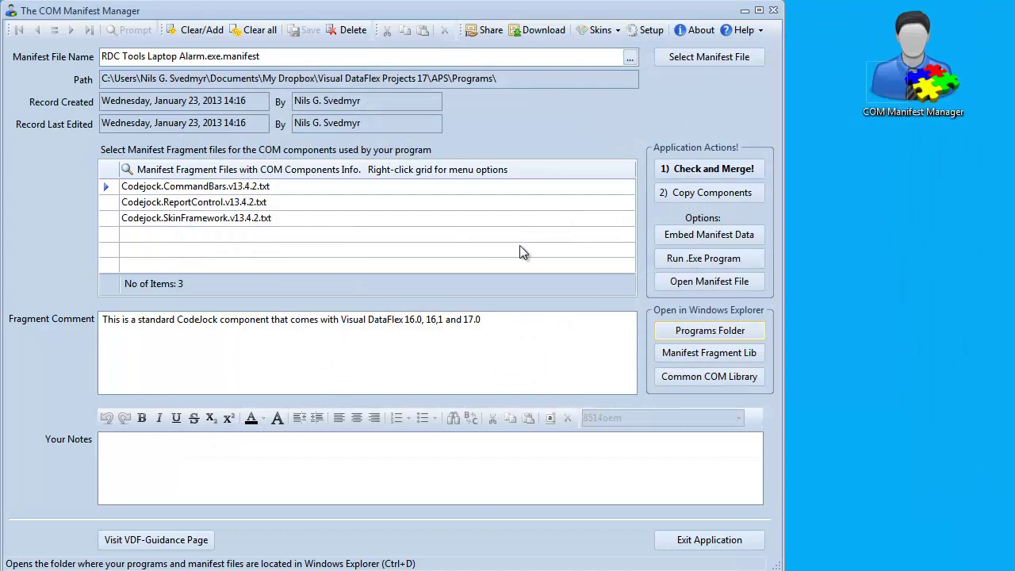
- Embed the manifest data into RDC Tools Laptop Alarm.exe and test-run the program
left_click(670, 235)
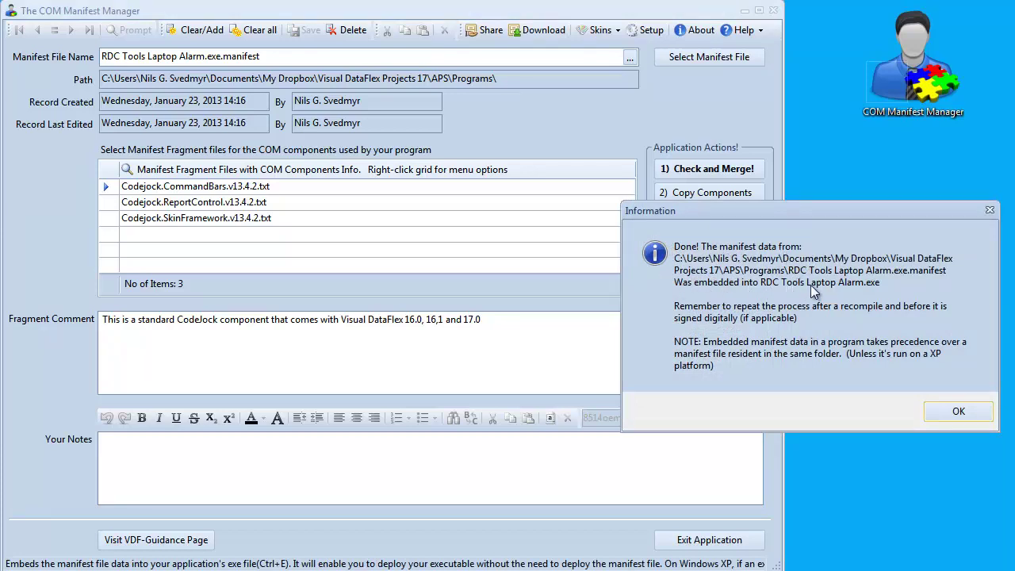
left_click(943, 409)
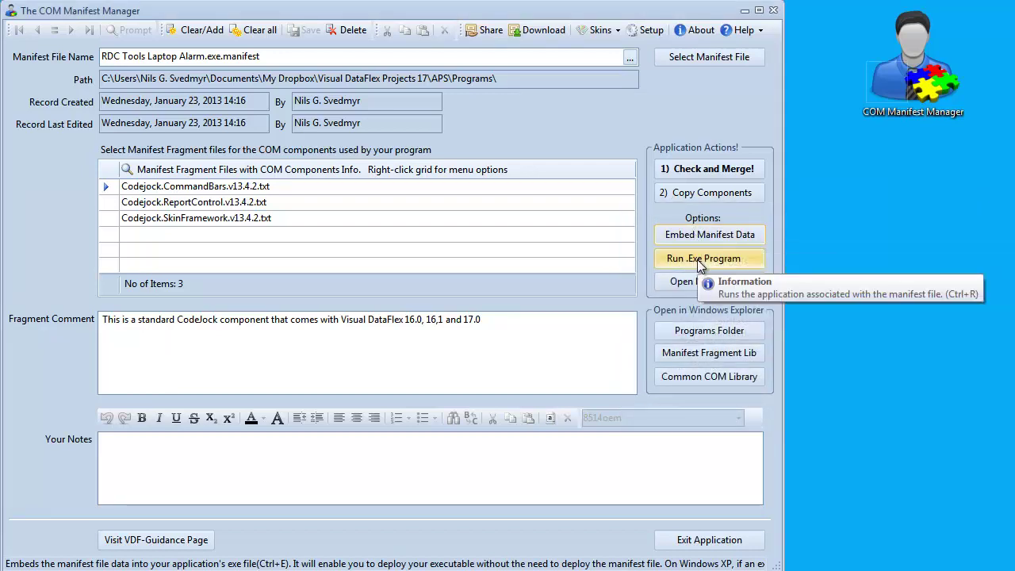
left_click(703, 259)
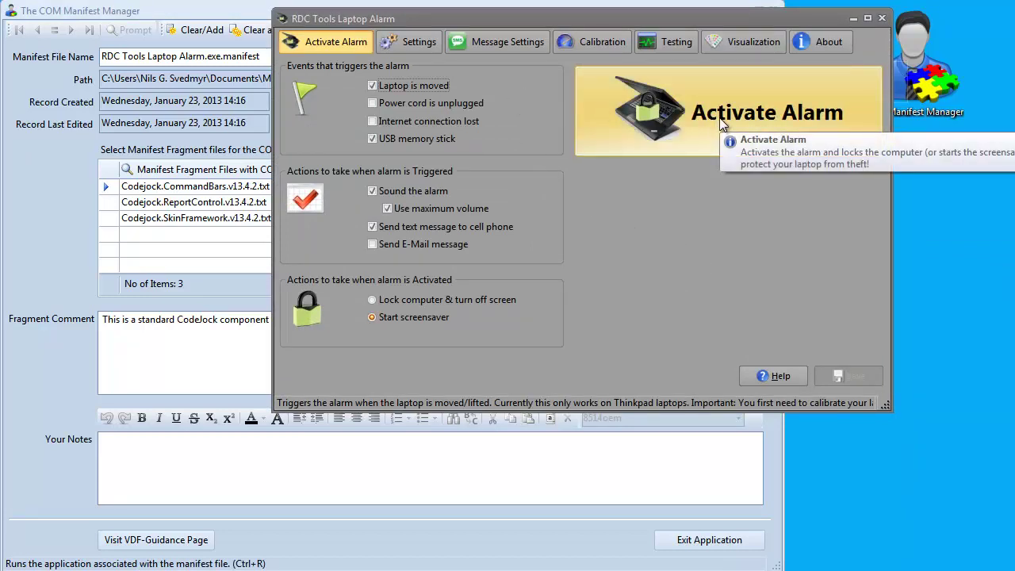
left_click(881, 18)
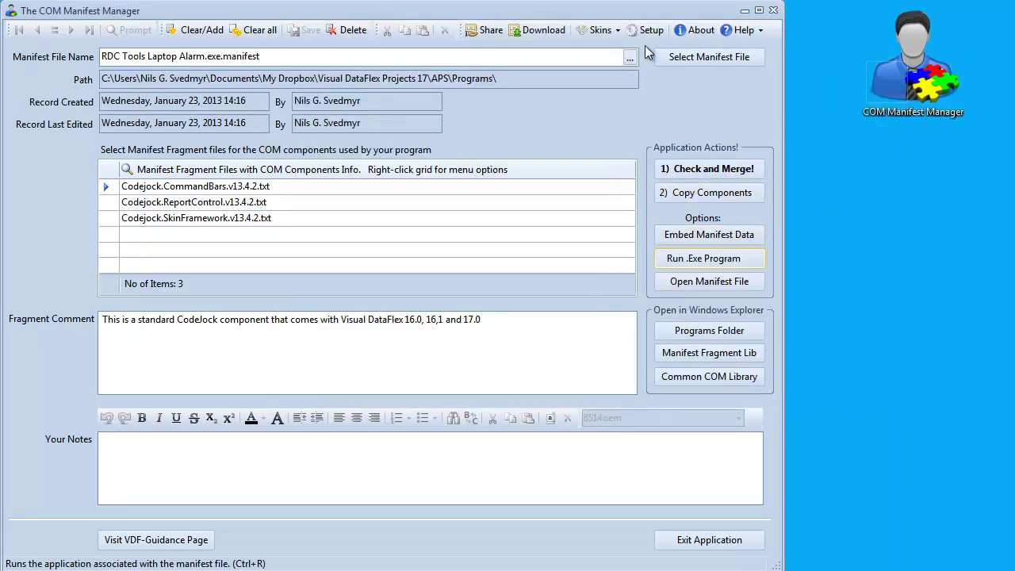
- Open the Codejock.ReportControl.v13.4.2.txt fragment file in the editor, examine its contents, and close it
left_click(328, 204)
right_click(328, 202)
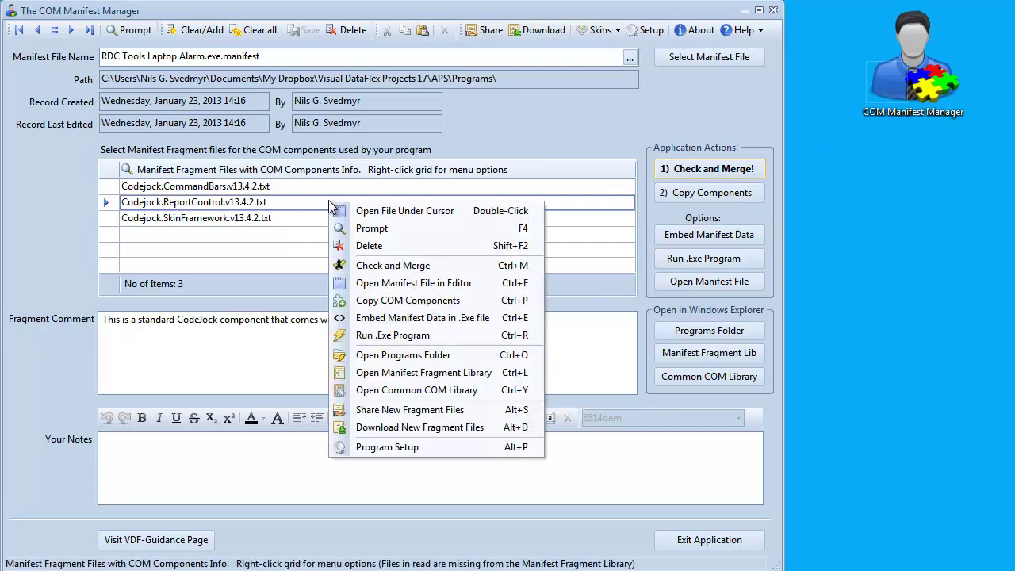
left_click(410, 212)
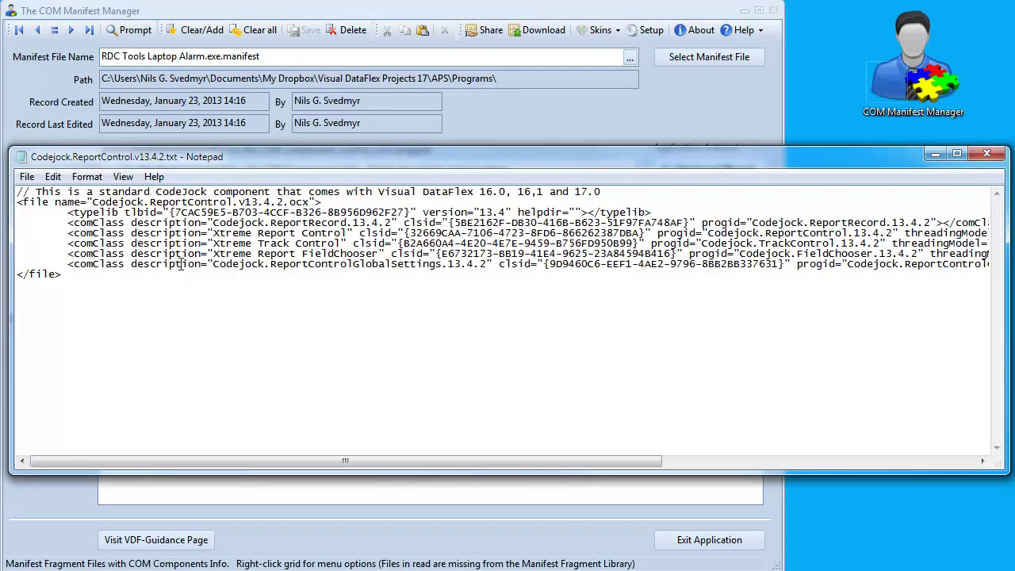
left_click(983, 155)
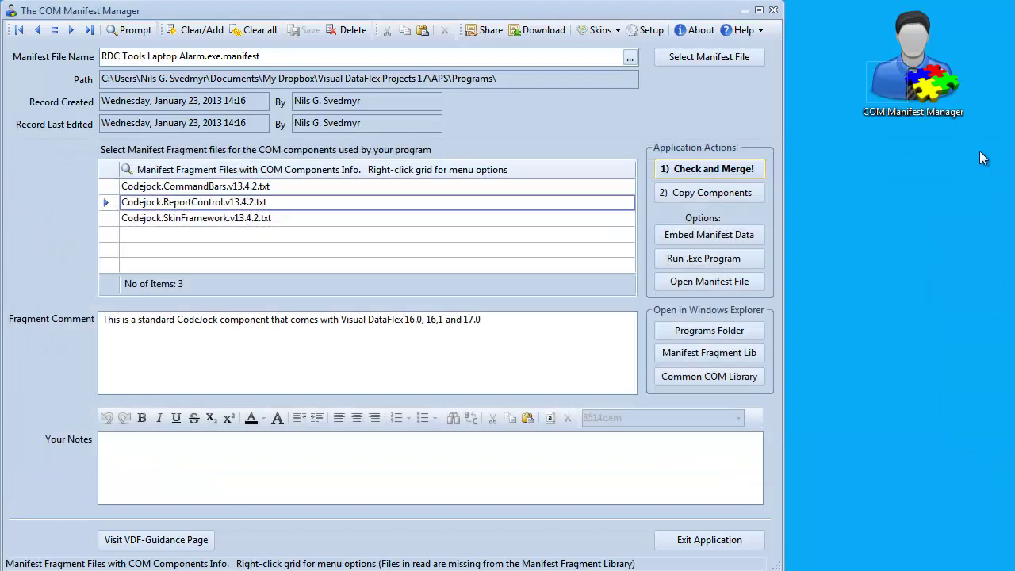
- Set the program setup's editor to C:\Mew\MEW32.exe with the editor parameter /NV
left_click(647, 32)
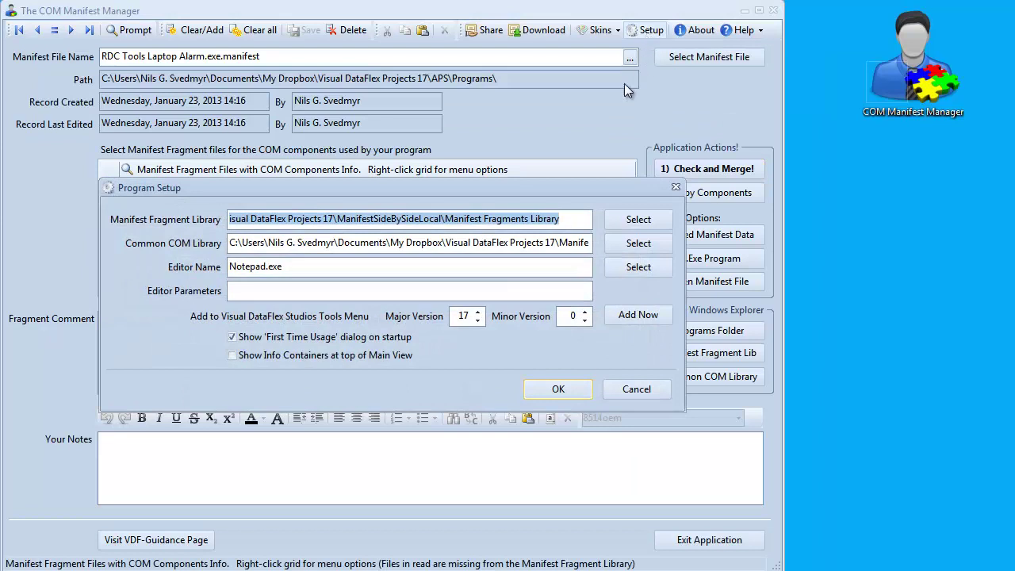
left_click(489, 270)
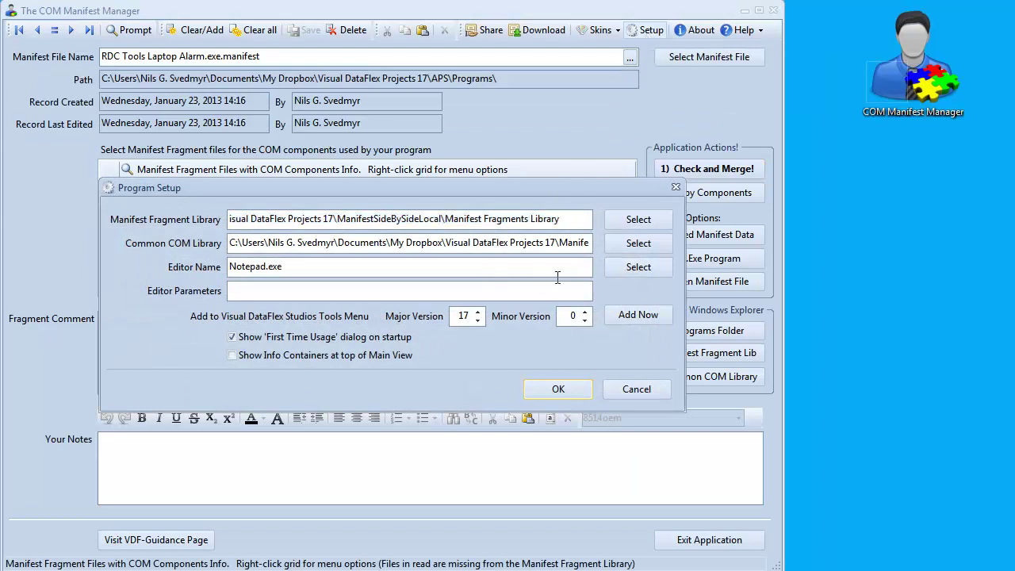
left_click(624, 269)
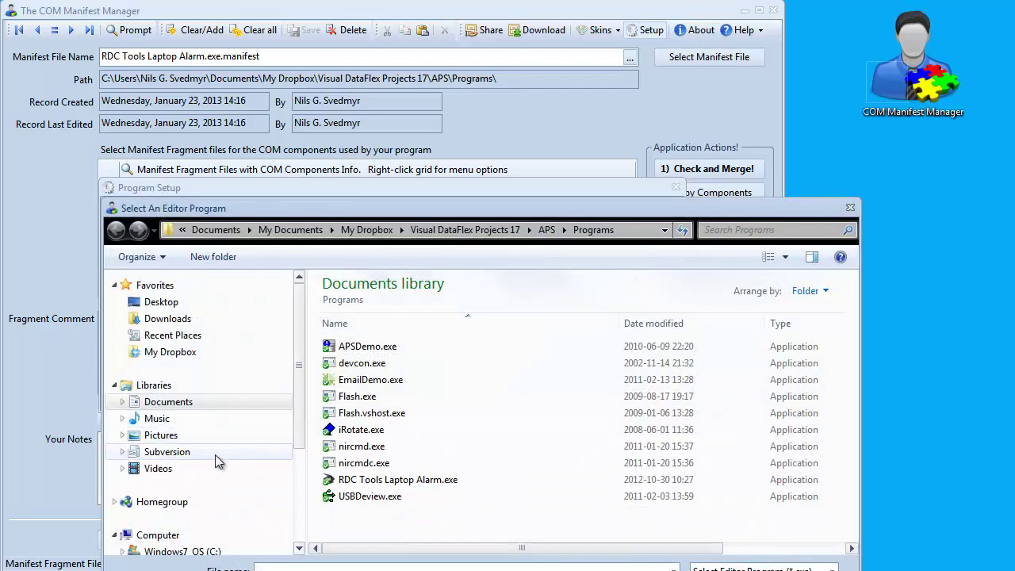
left_click(212, 551)
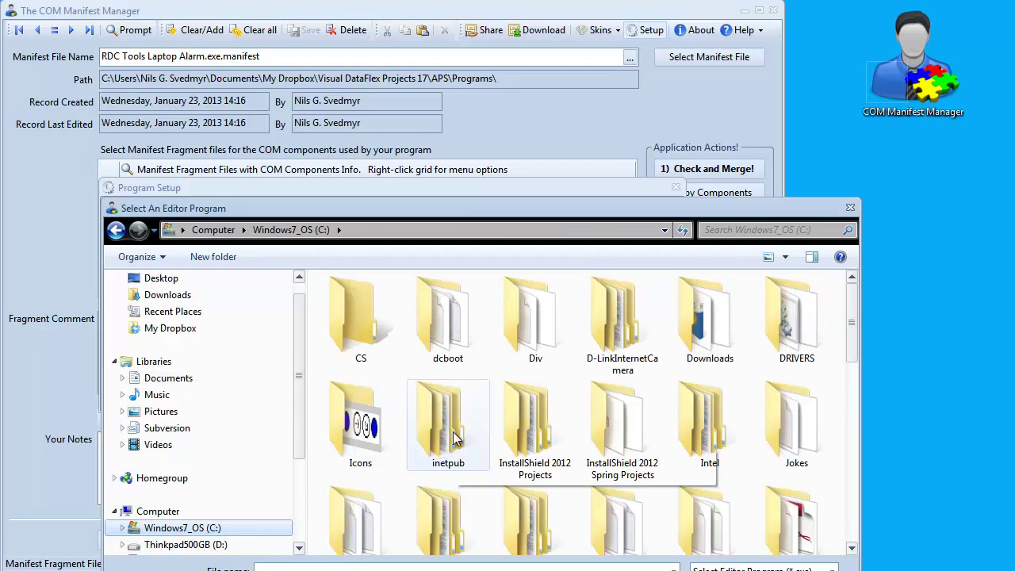
scroll(456, 439, "down", 3)
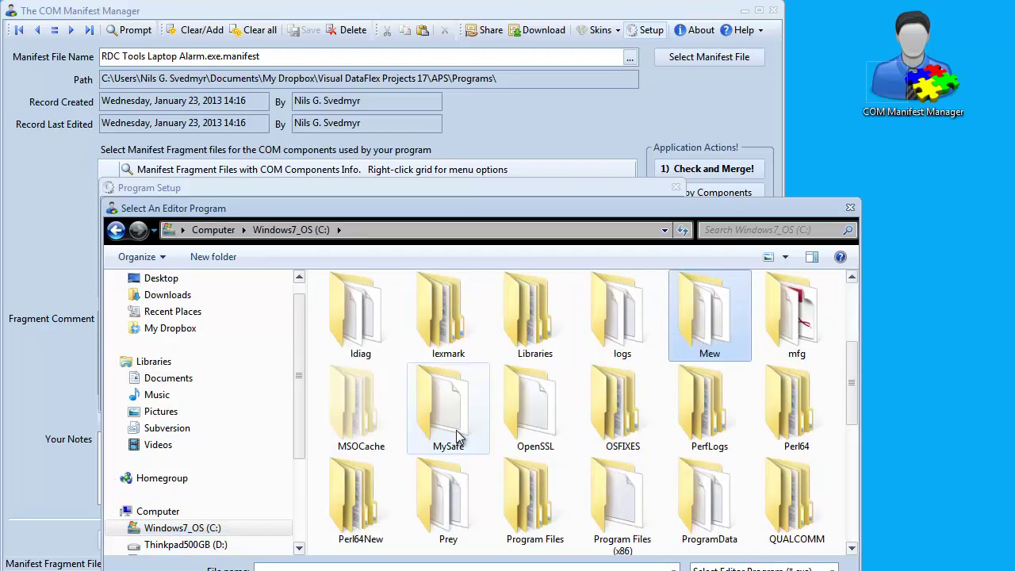
double_click(708, 329)
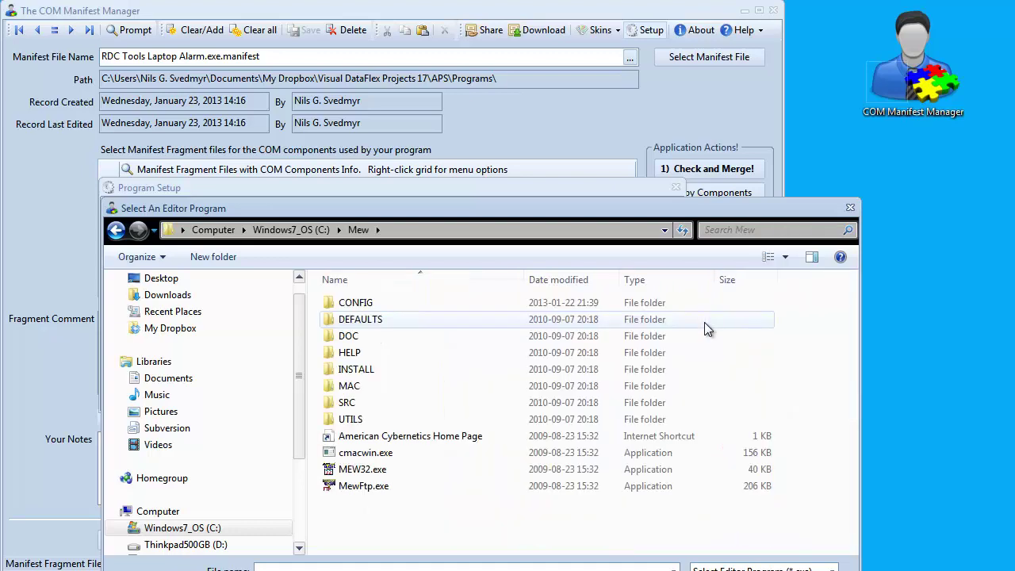
left_click(376, 472)
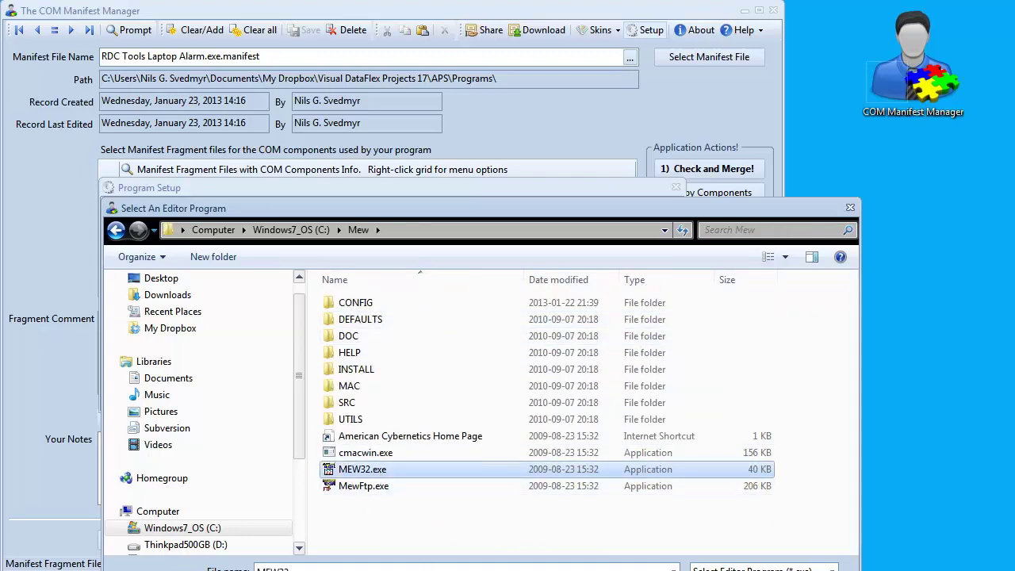
double_click(376, 469)
left_click(315, 291)
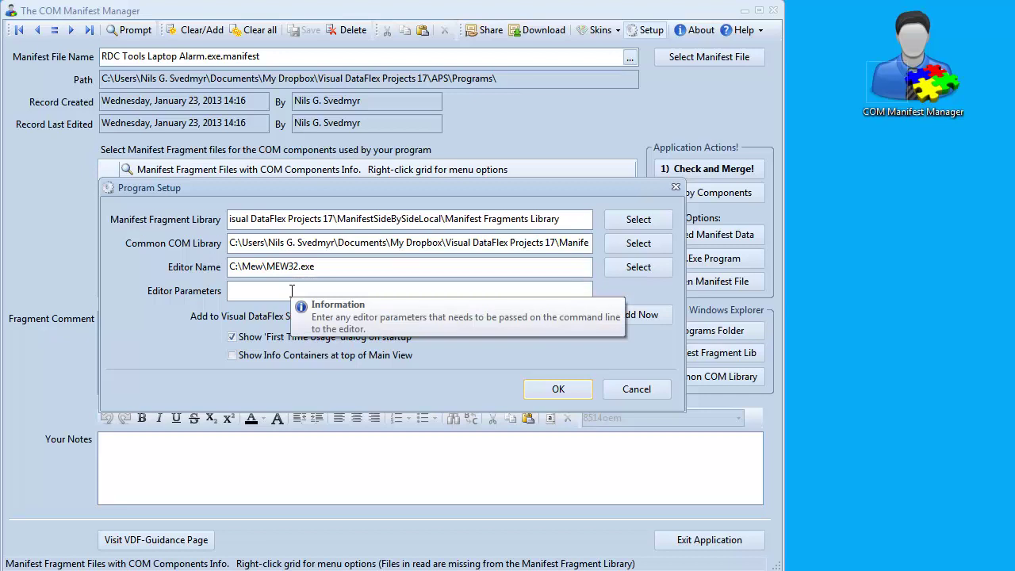
type("/NV")
left_click(566, 388)
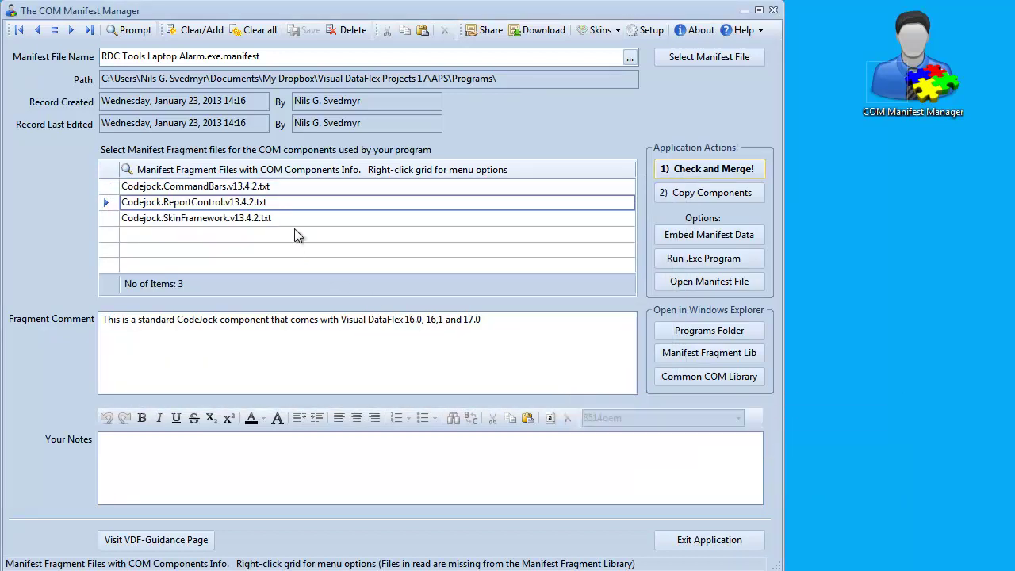
- Open the Codejock.ReportControl.v13.4.2.txt fragment file in the Multi-Edit editor and look through its component entries
right_click(285, 204)
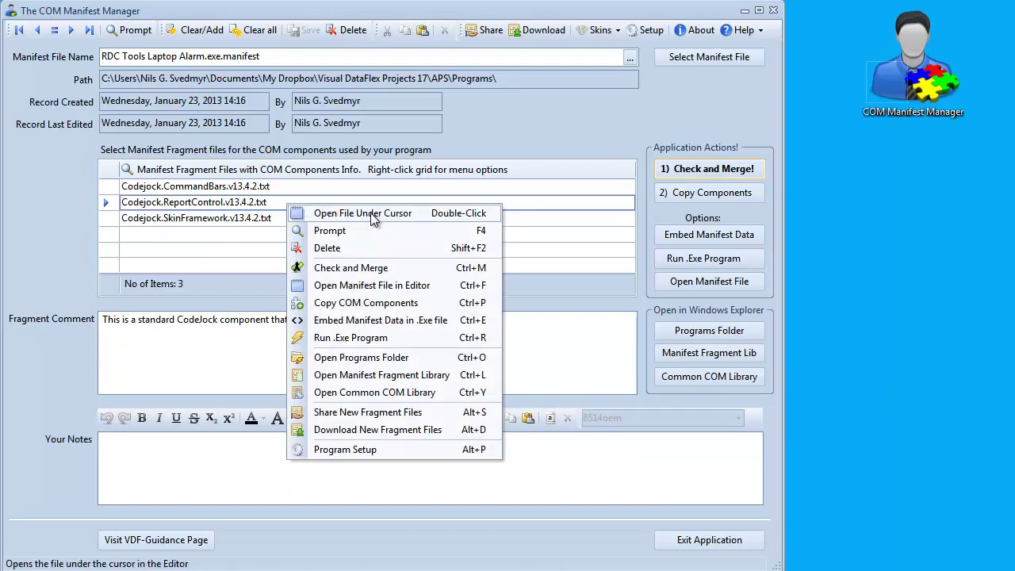
left_click(373, 214)
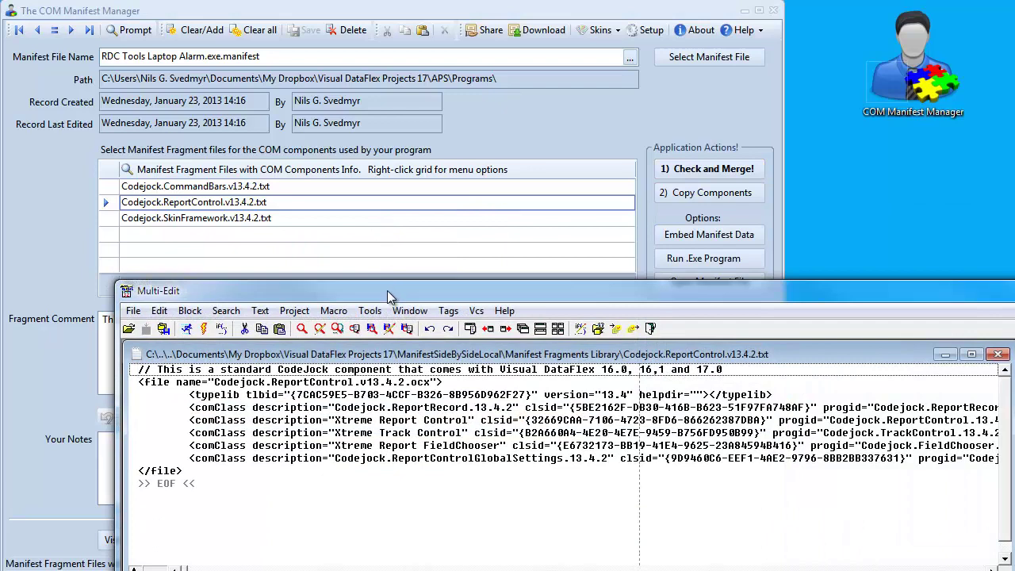
left_click_drag(388, 291, 300, 113)
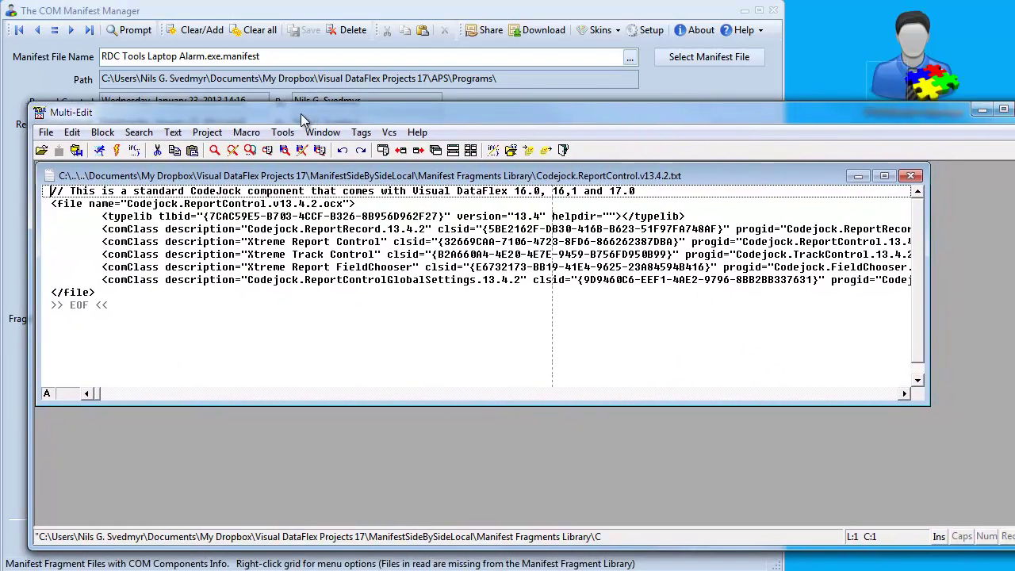
scroll(630, 318, "down", 1)
scroll(630, 319, "down", 1)
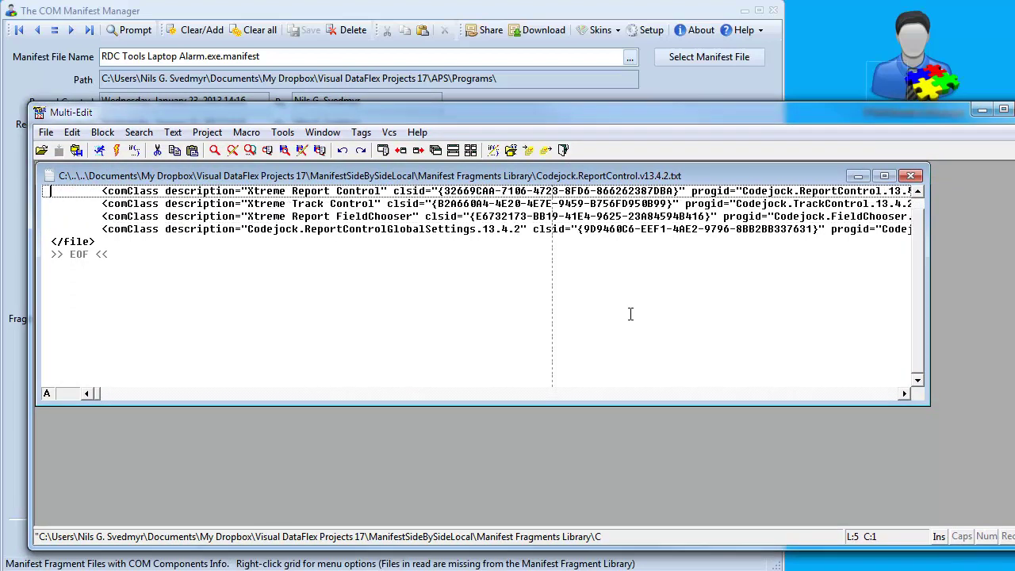
scroll(631, 313, "up", 2)
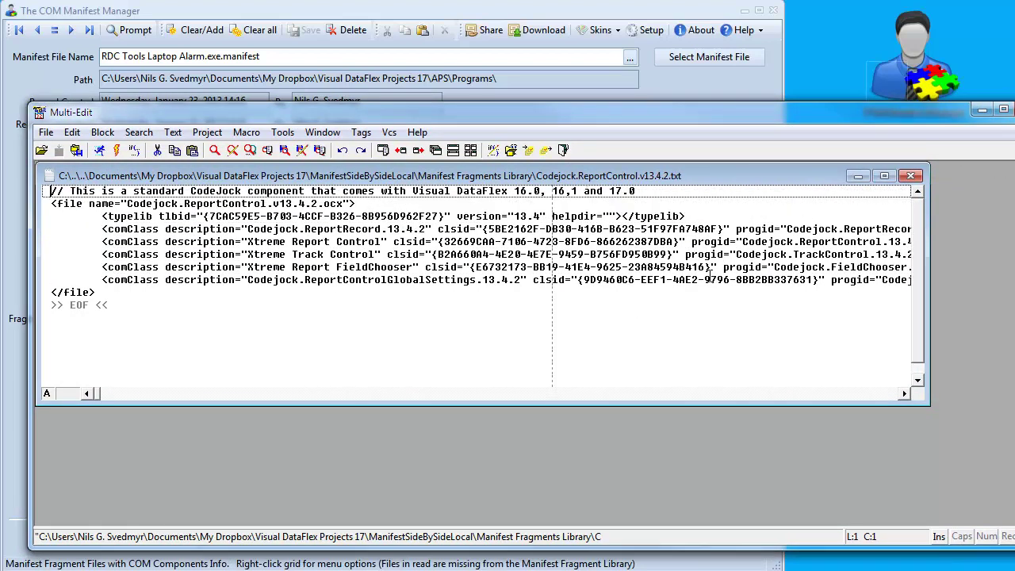
- Add the comment line "// You can add more comments to the Manifest Fragment Files if needed." above the file element and save the fragment file
key("Down")
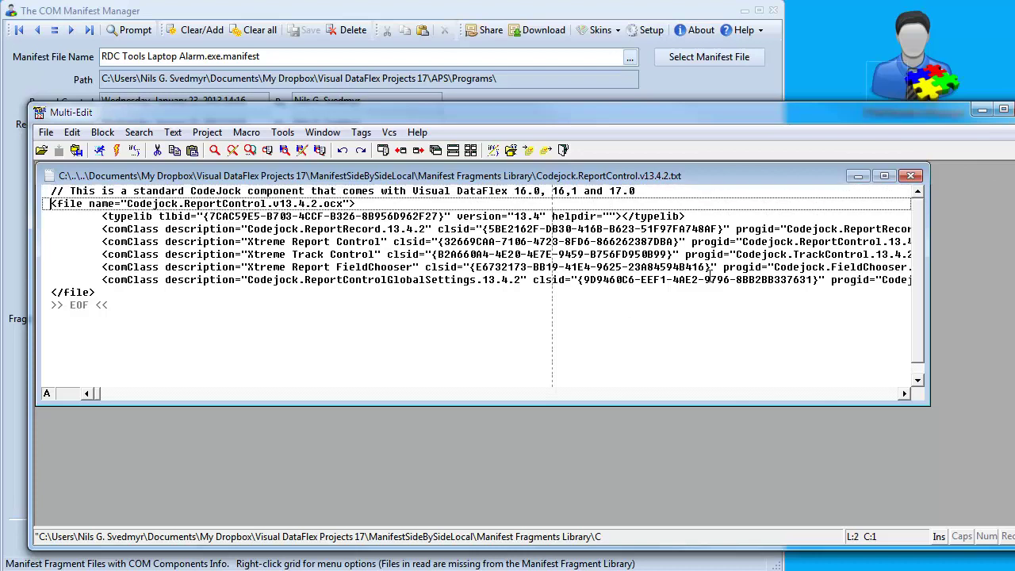
key("Return")
key("Up")
type("/")
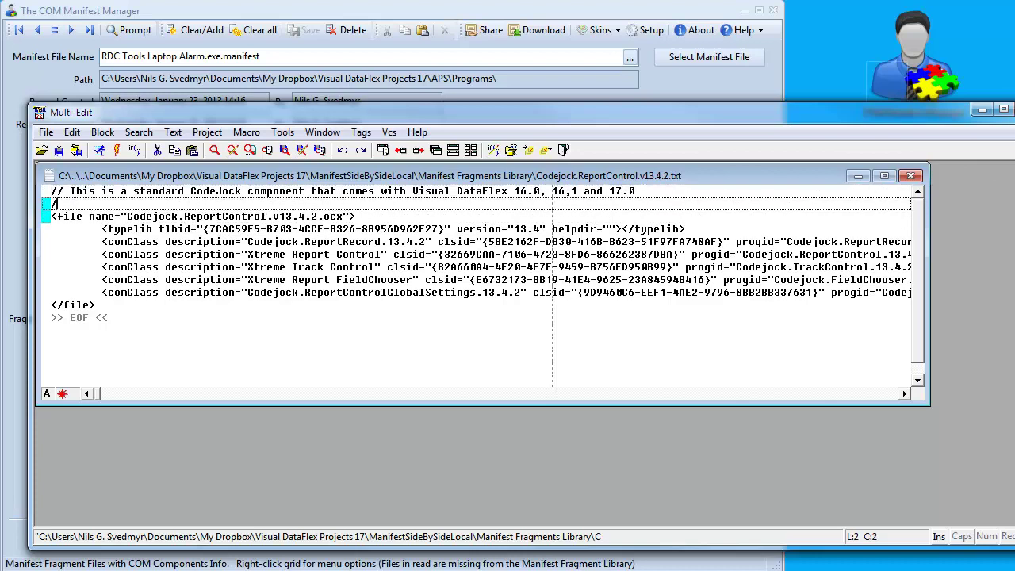
type("/ You can add more comments")
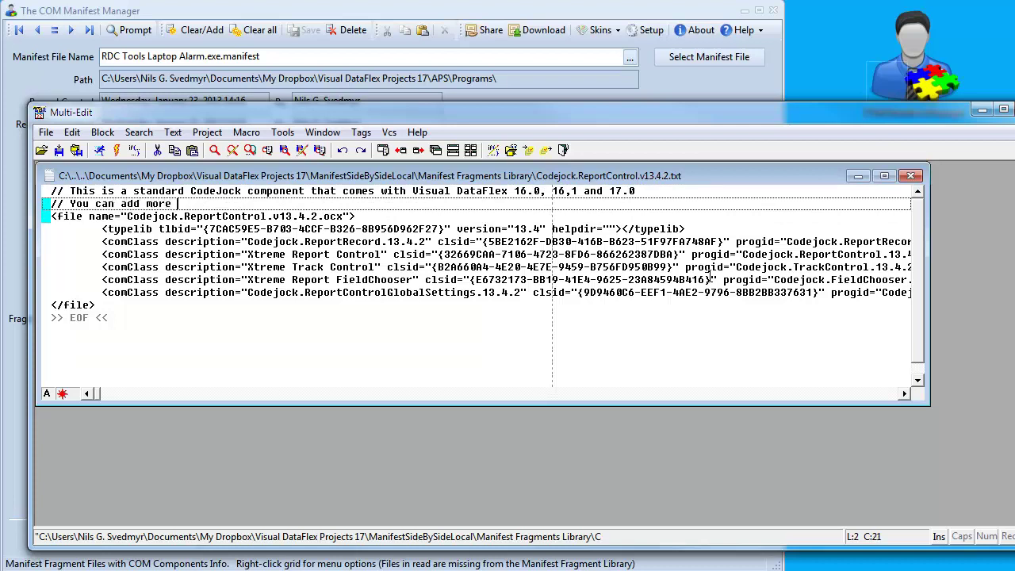
type(" to the Manifest F")
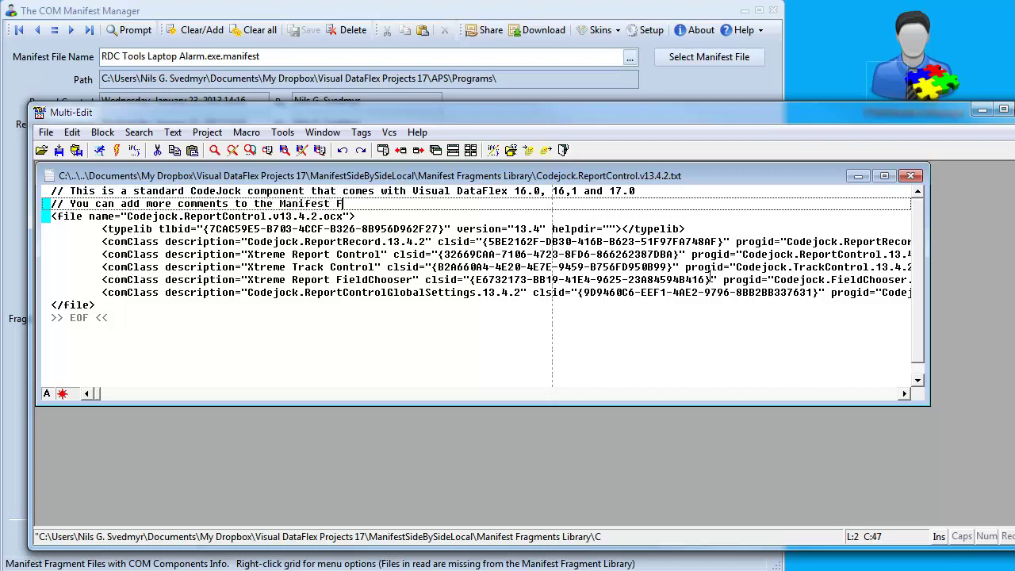
type("ragment Files if needed")
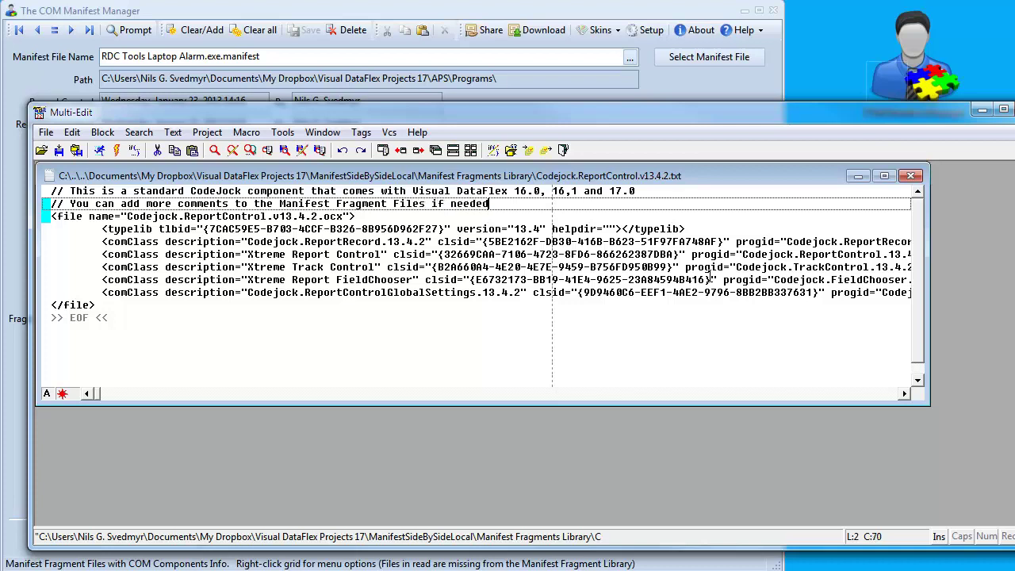
type(".")
left_click(45, 132)
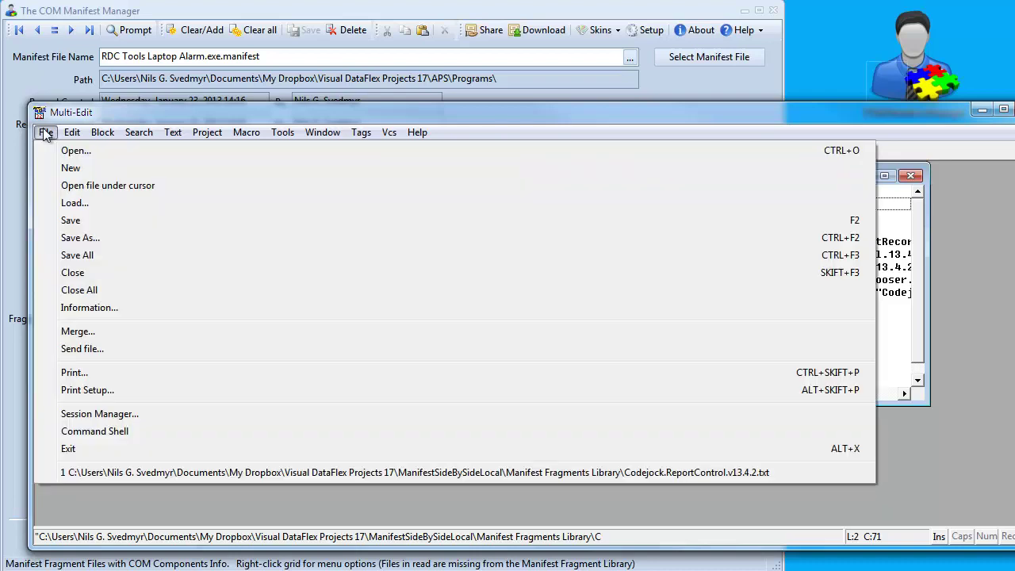
left_click(70, 219)
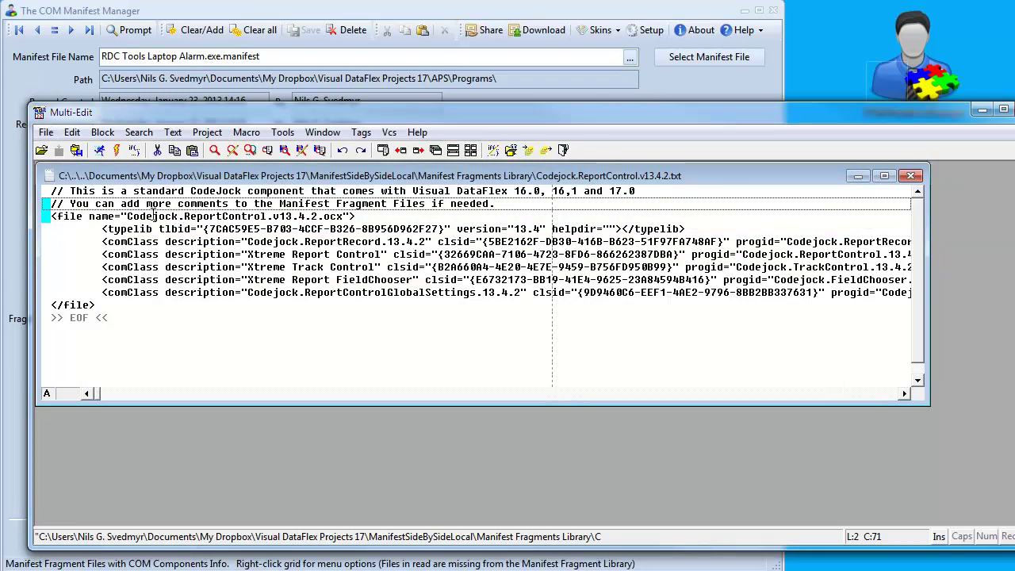
- Highlight the component's file name, close the editor, and reselect Codejock.ReportControl.v13.4.2.txt in the grid to refresh its fragment comment
left_click_drag(127, 217, 323, 218)
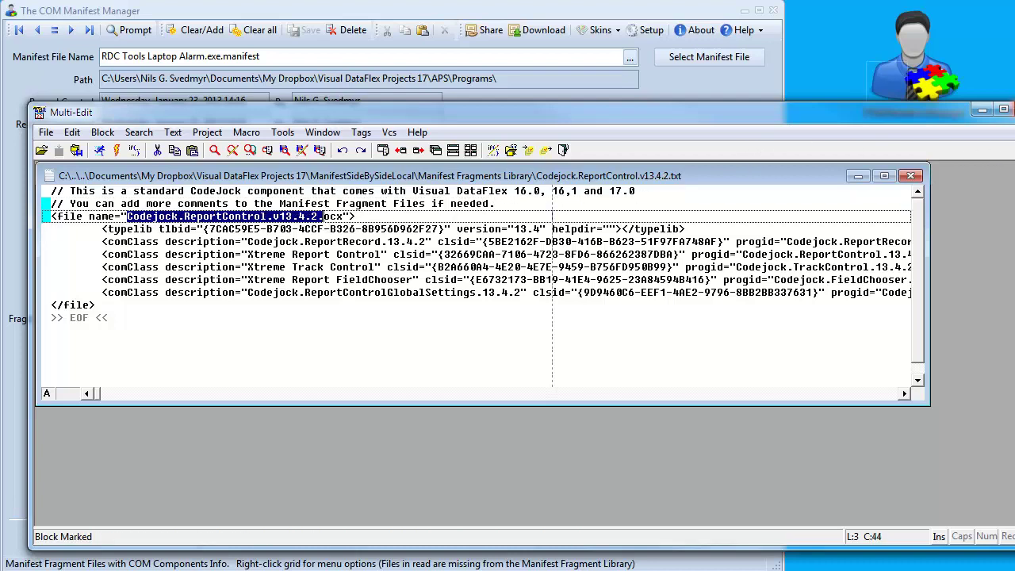
left_click(1012, 110)
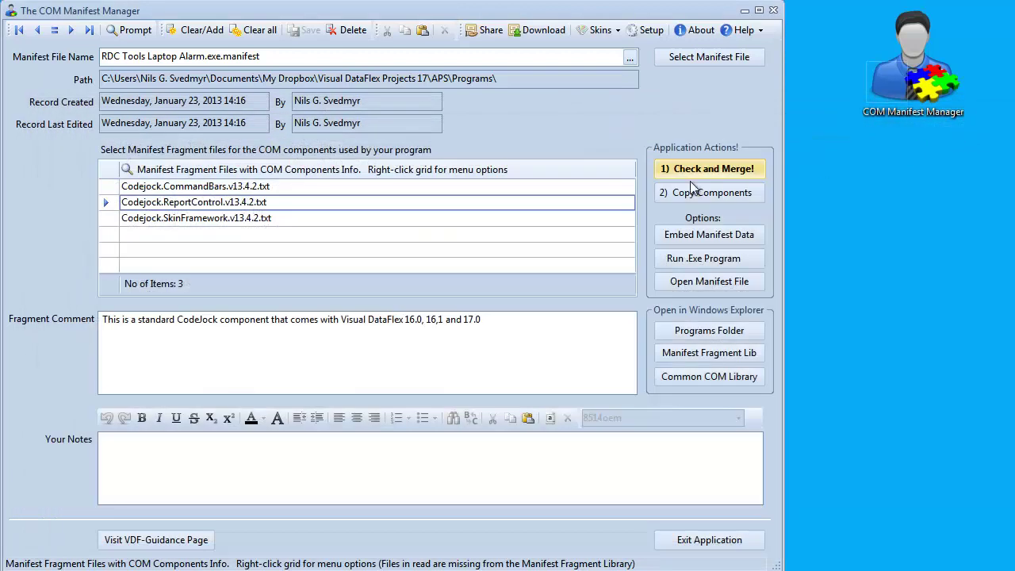
left_click(195, 218)
left_click(200, 204)
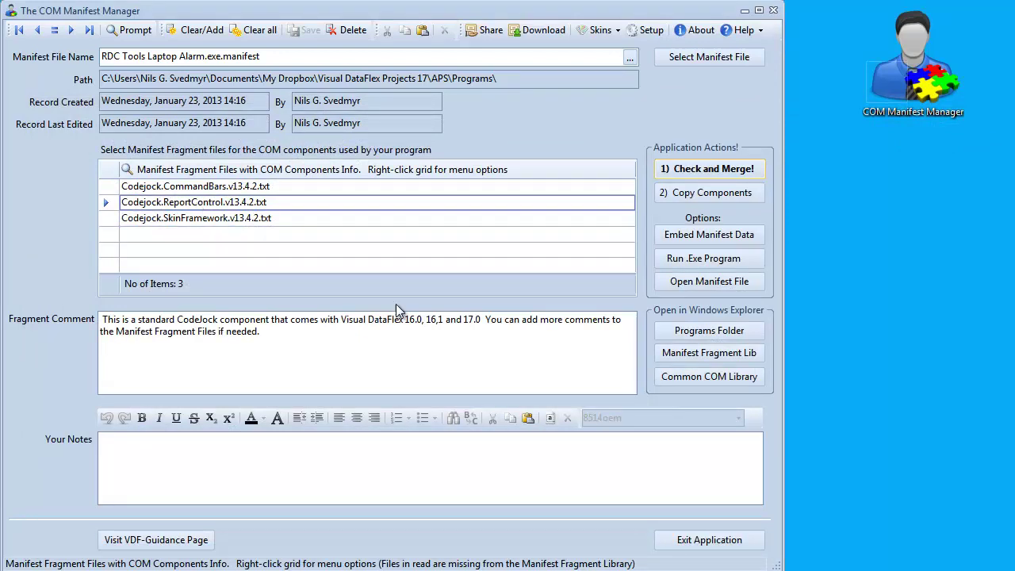
- Check the added sentence in the Fragment Comment and read that field's help information
left_click(487, 320)
left_click_drag(487, 321, 267, 333)
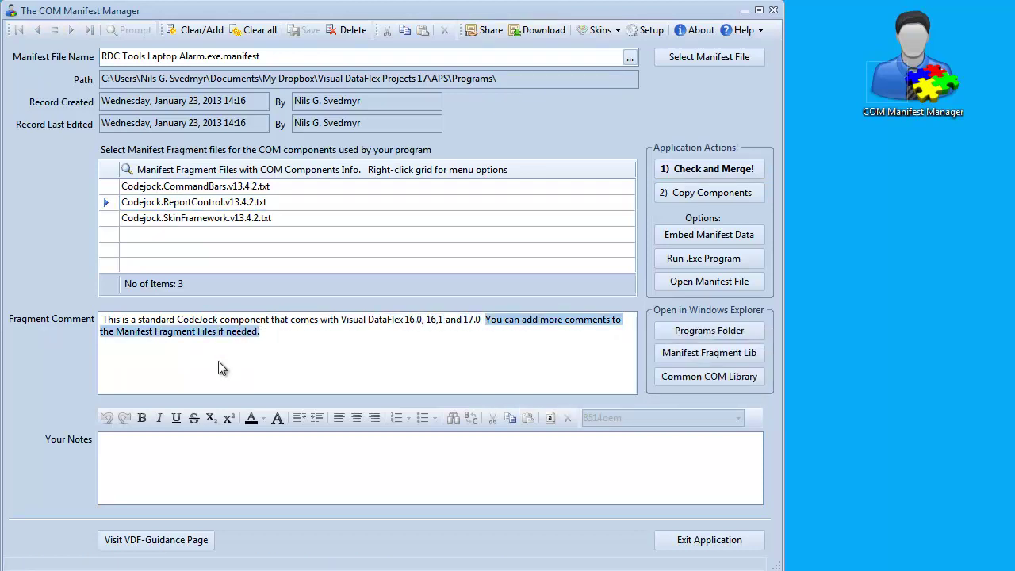
left_click(150, 321)
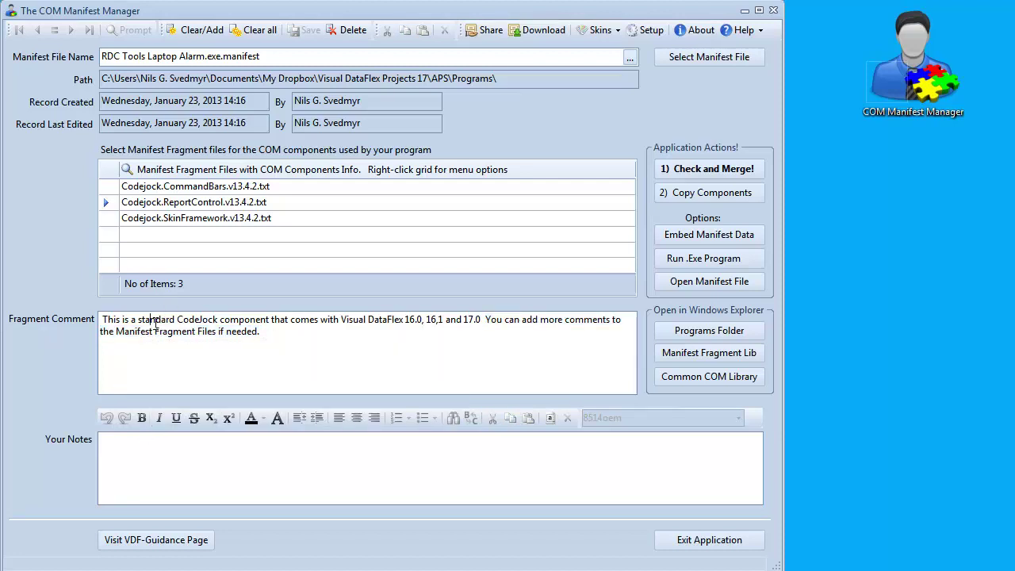
mouse_move(154, 322)
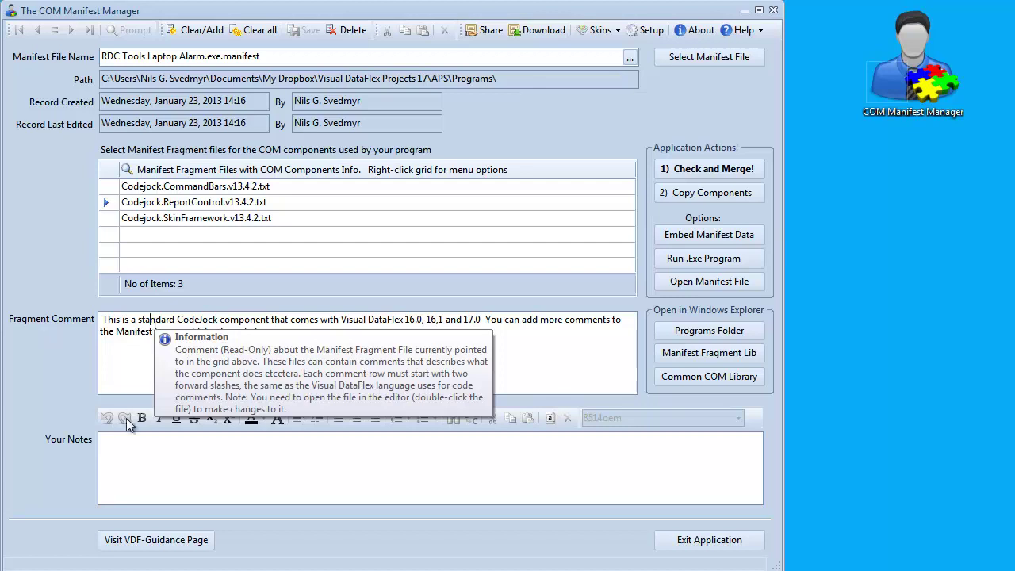
- Enter the note "Here I can makes notes about this record. Anything you like can be written here." and save the record
left_click(116, 439)
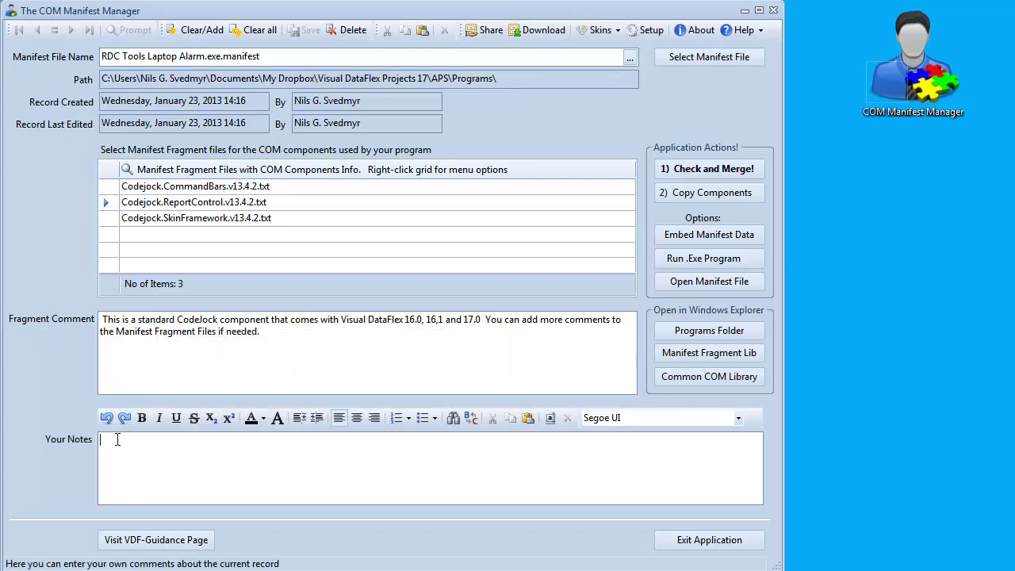
type("Here I")
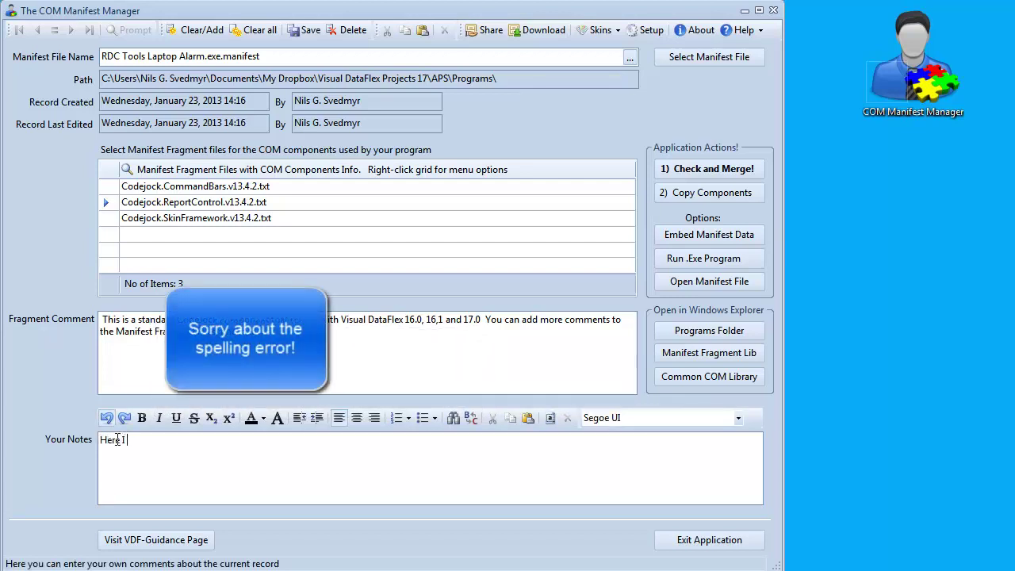
type(" can makes ")
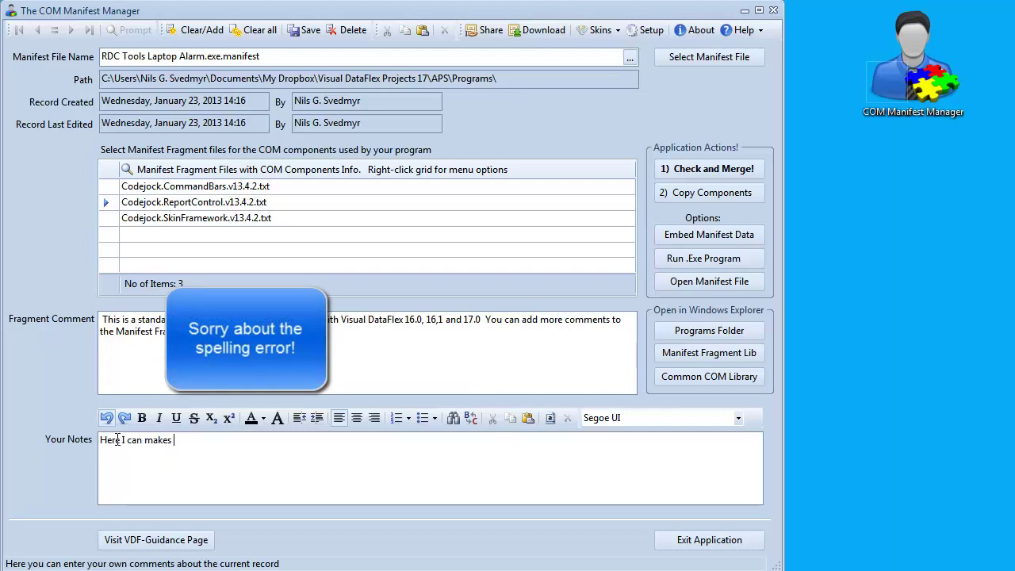
type("notes about this re")
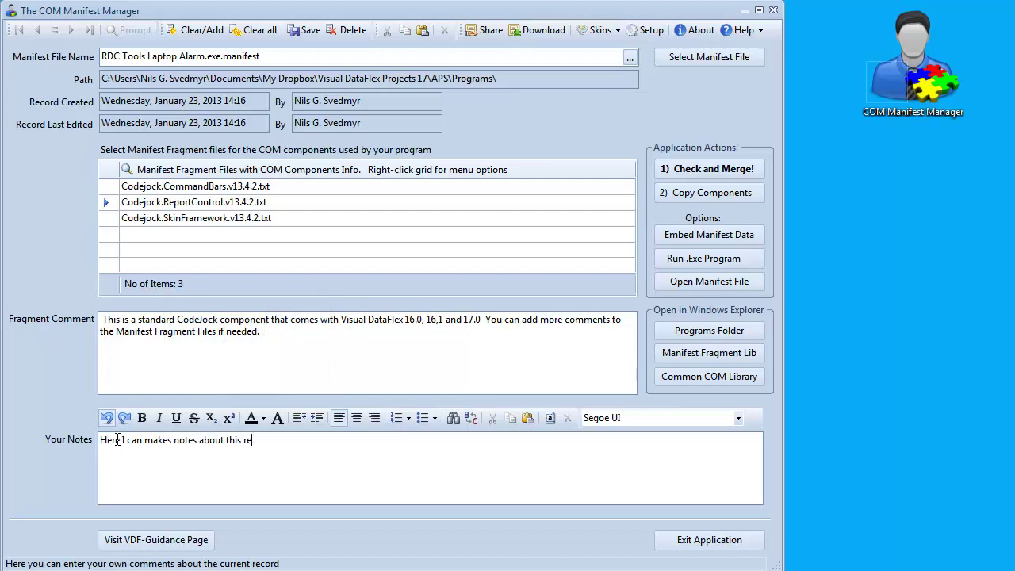
type("cord. Anything you like can be written here.")
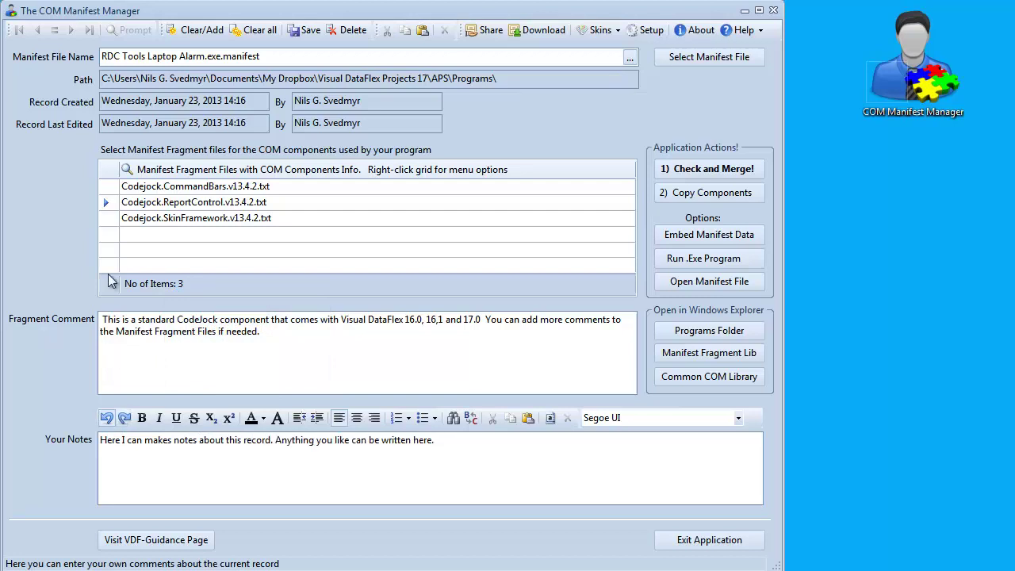
left_click(311, 31)
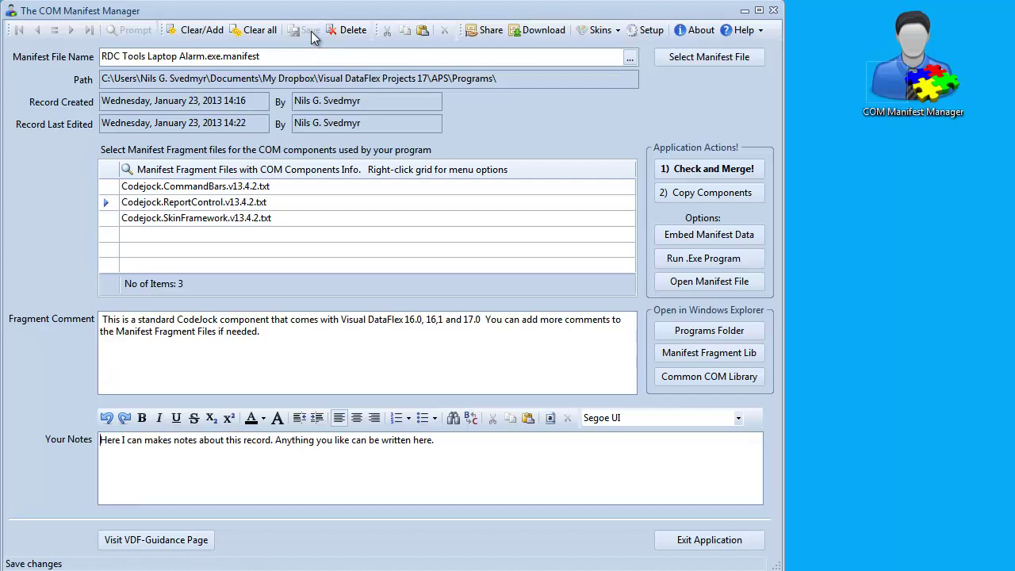
- Clear the current record and load QuizMasterManager.exe.manifest from My Dropbox, Visual DataFlex Projects 17, QuizMasterManager, Programs
left_click(260, 31)
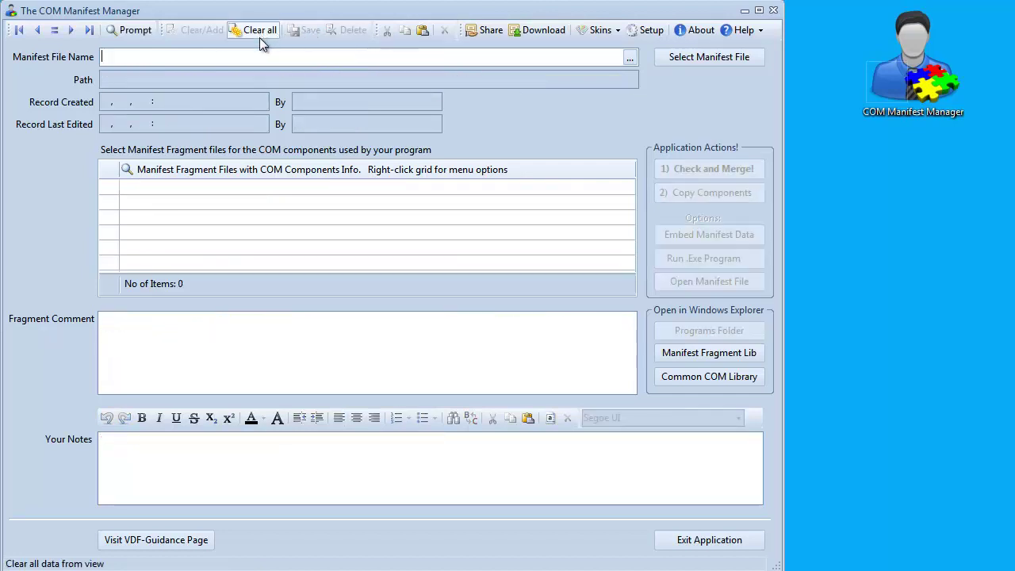
left_click(675, 58)
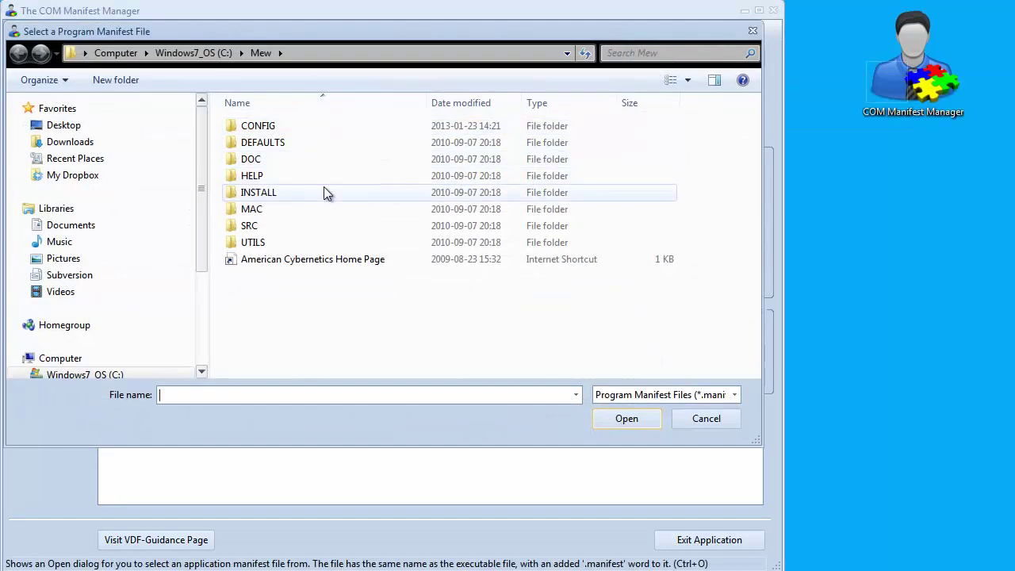
left_click(93, 179)
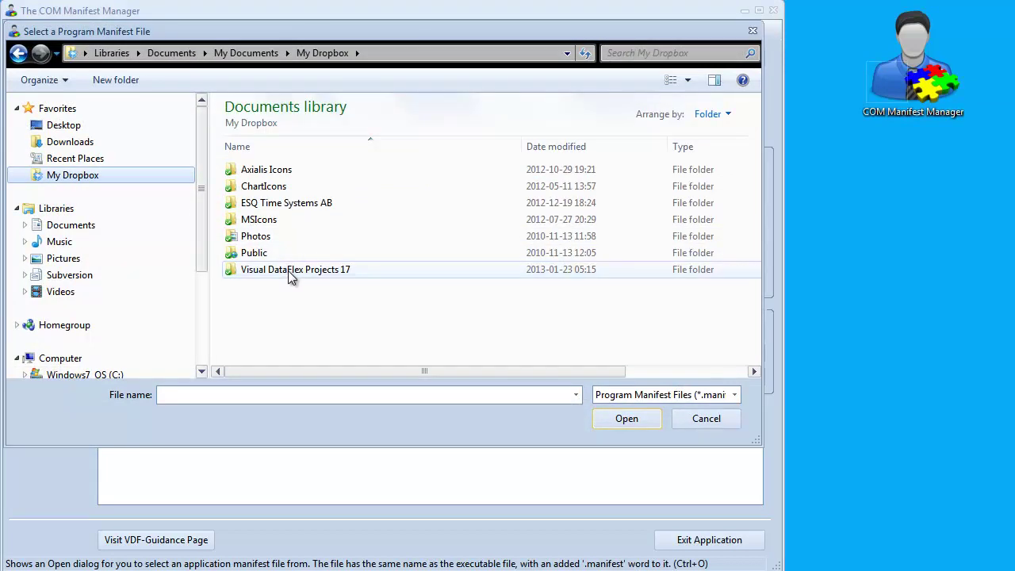
double_click(289, 270)
scroll(291, 272, "down", 5)
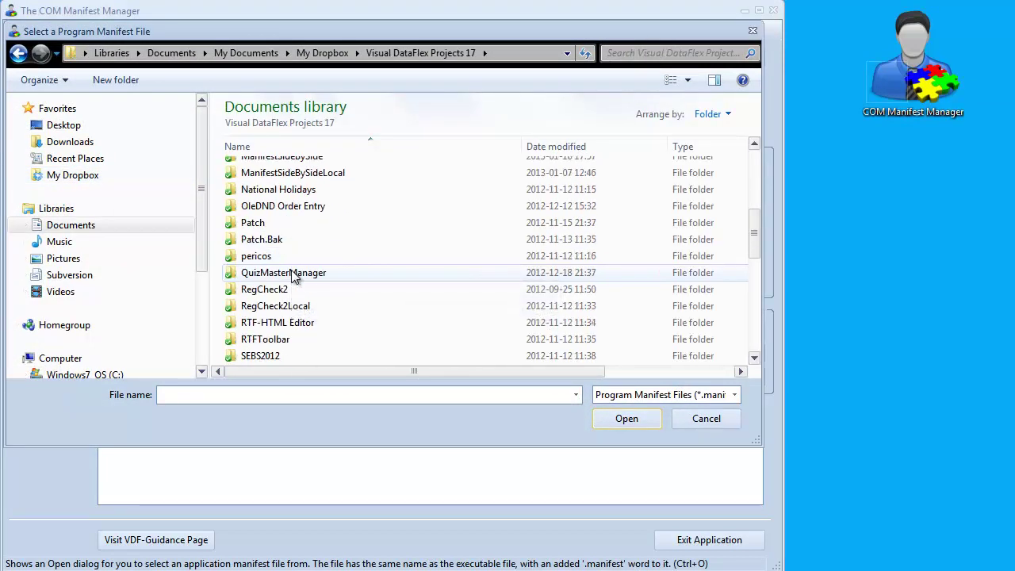
double_click(291, 272)
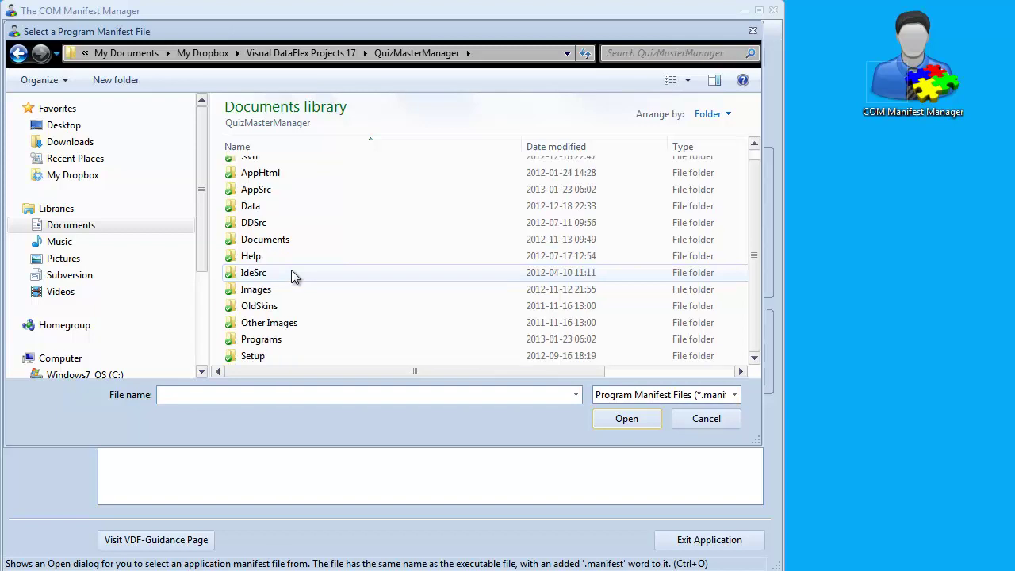
double_click(270, 341)
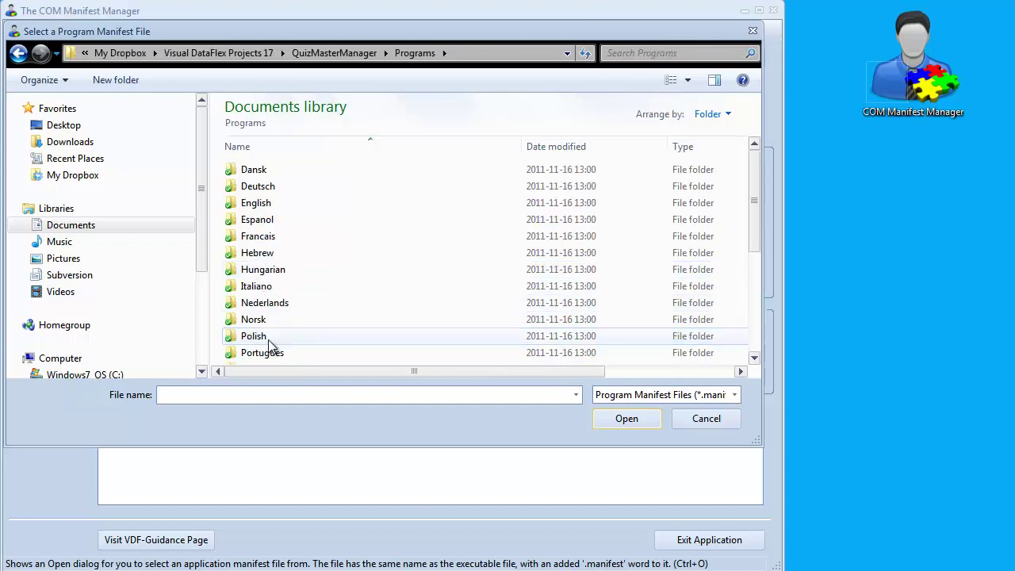
scroll(323, 288, "down", 4)
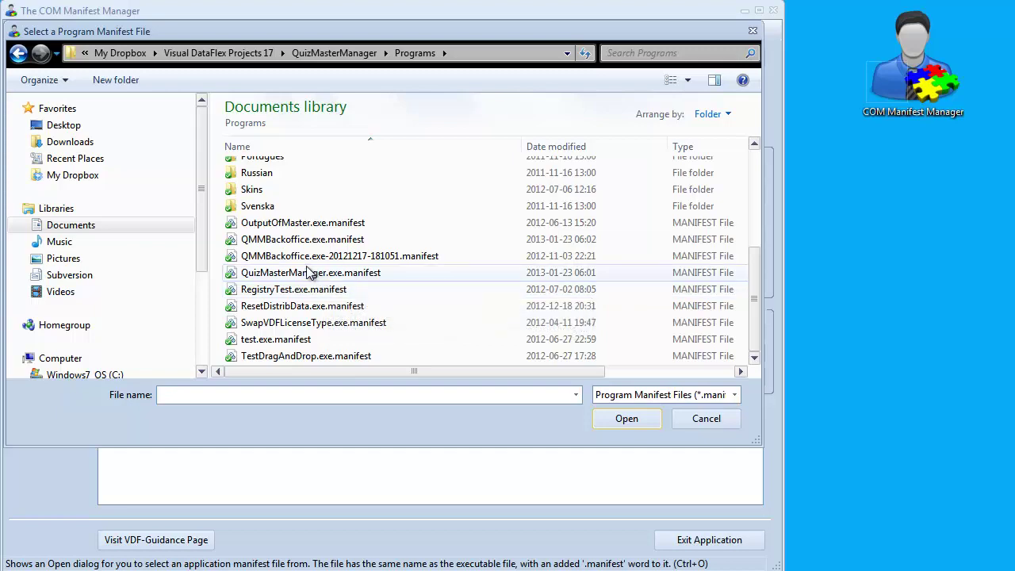
left_click(311, 272)
left_click(623, 418)
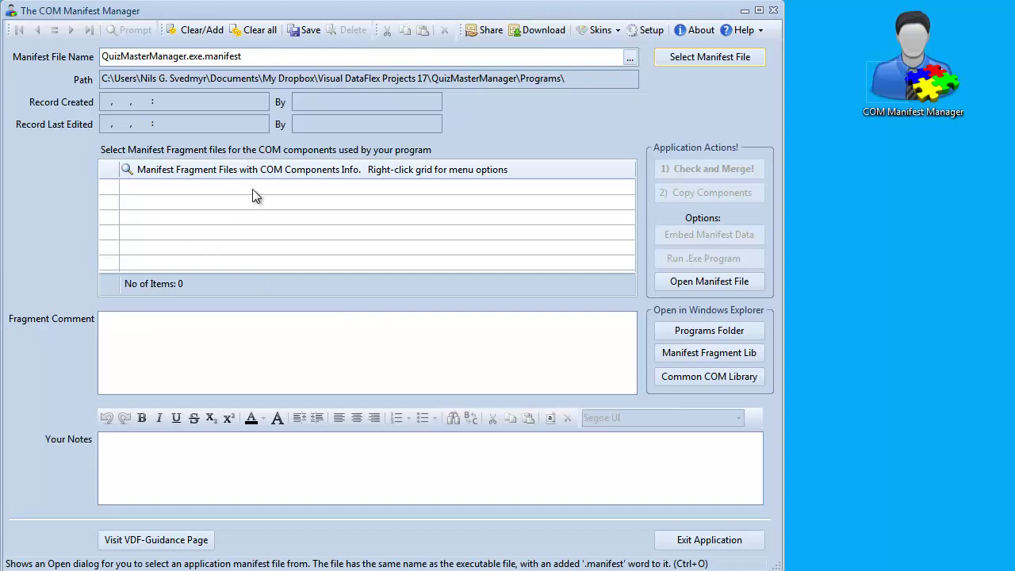
- Open the local Manifest Fragment Library for the program's COM components and select ChilkatFTP.v1.0.txt and ChilkatMail_v7_9.txt
double_click(302, 176)
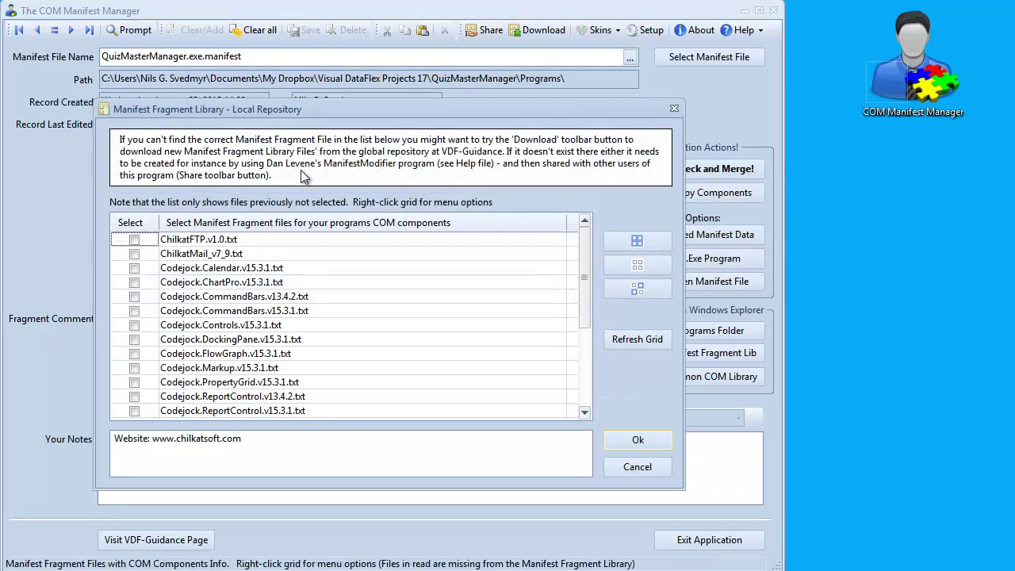
left_click(135, 254)
right_click(199, 257)
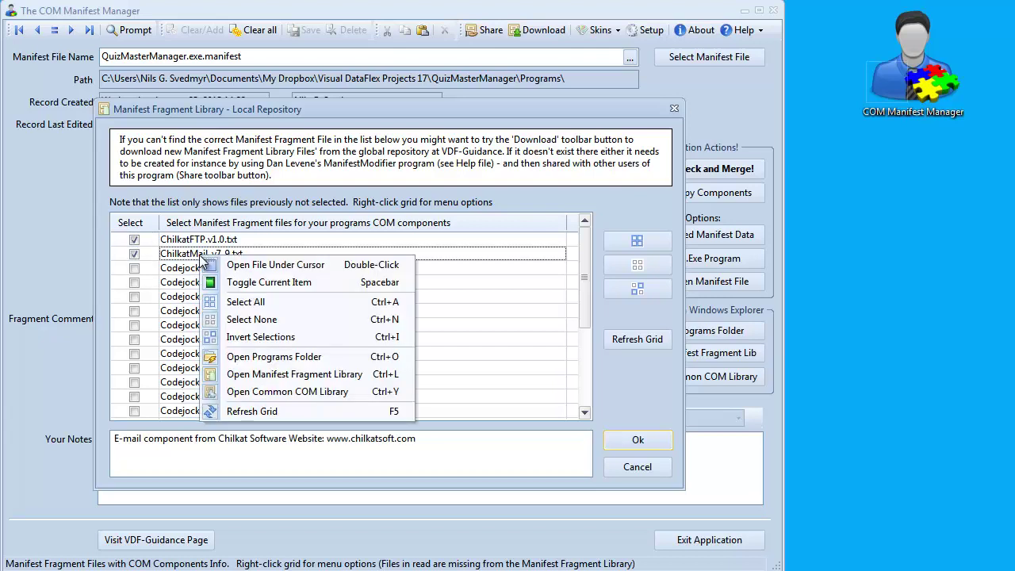
left_click(256, 286)
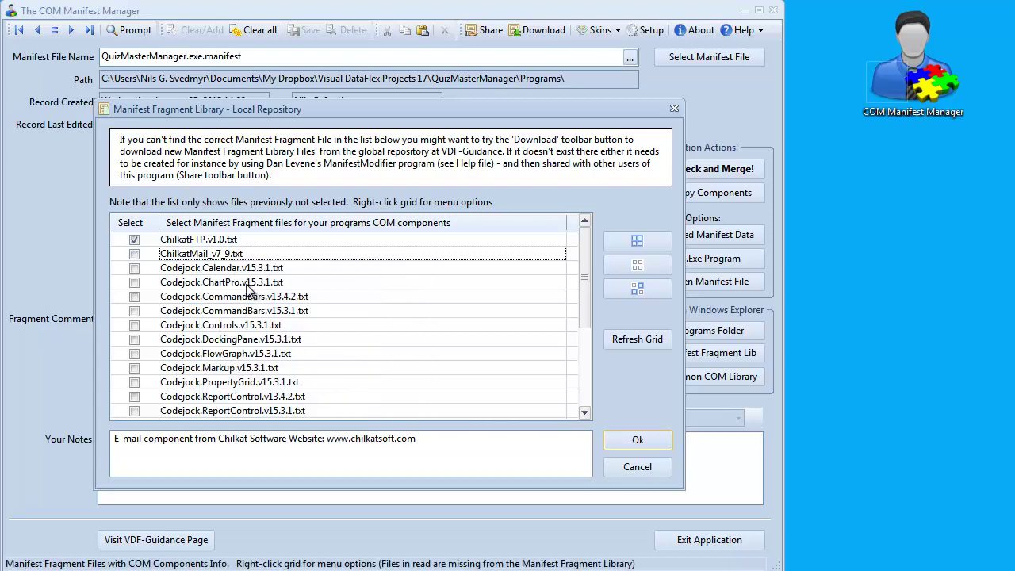
left_click(134, 254)
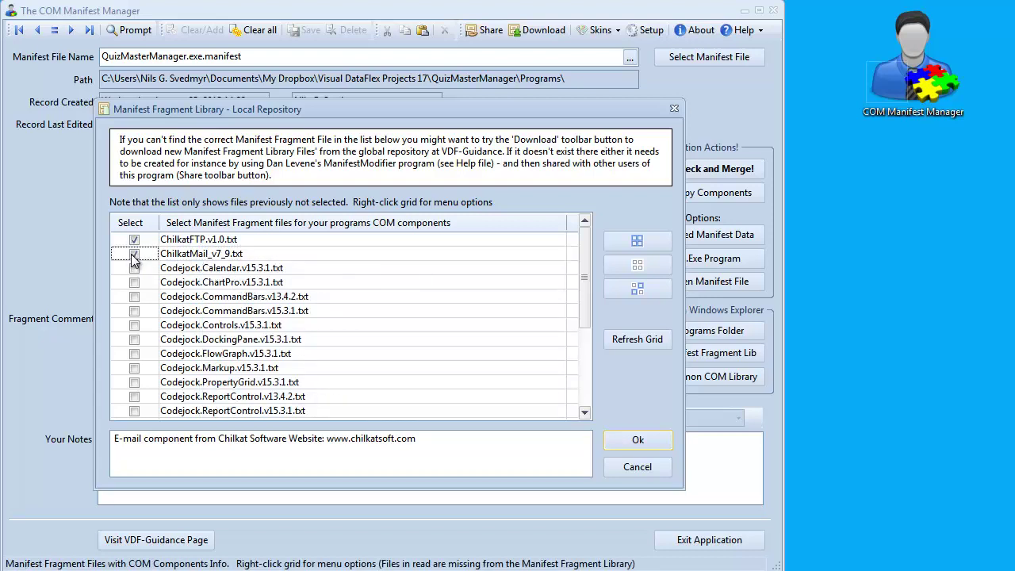
- Add Codejock.Calendar.v15.3.1.txt and Codejock.ChartPro.v15.3.1.txt to the fragment file selection
key("Down")
key("space")
key("Down")
key("space")
key("Down")
key("space")
key("Down")
key("space")
key("Down")
key("space")
key("Down")
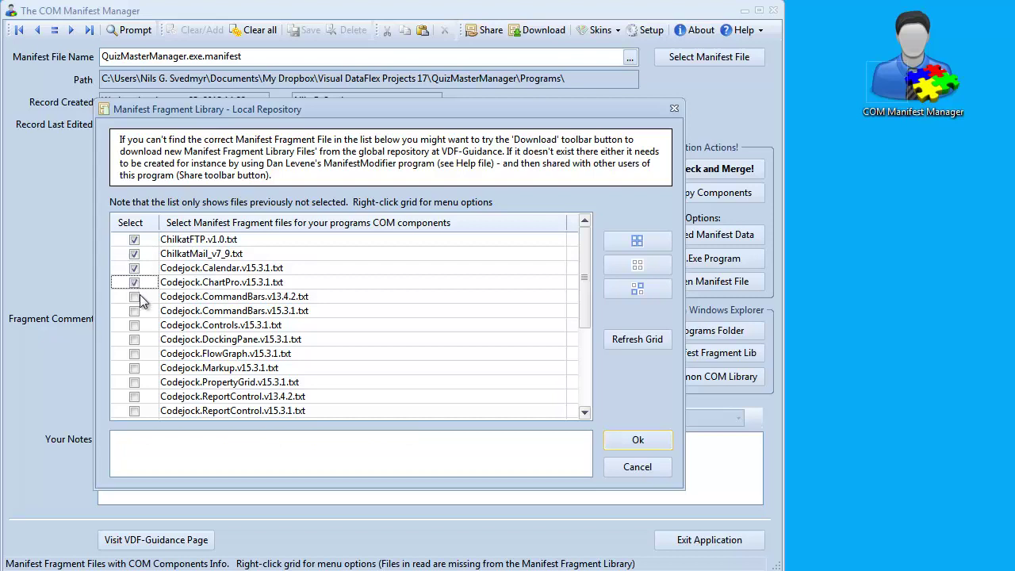
- Select all fragment files except EdrawOfficeViewer_v8_0_0.txt, gdpicturepro5s.v1.11.txt and Visual Report Writer 2012 Developer Edition API.v2.0.txt, and accept the selection
left_click(638, 239)
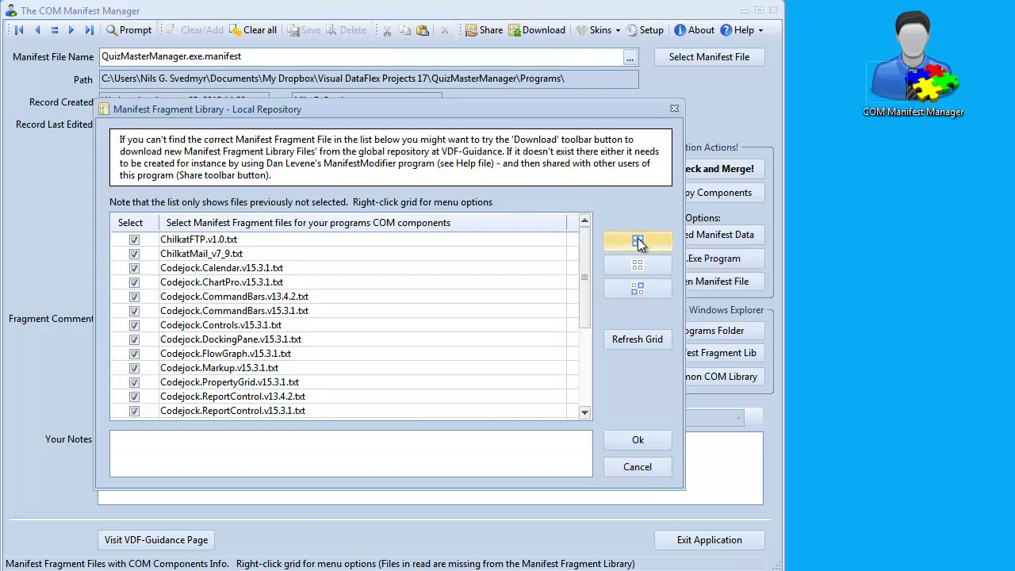
scroll(284, 310, "down", 10)
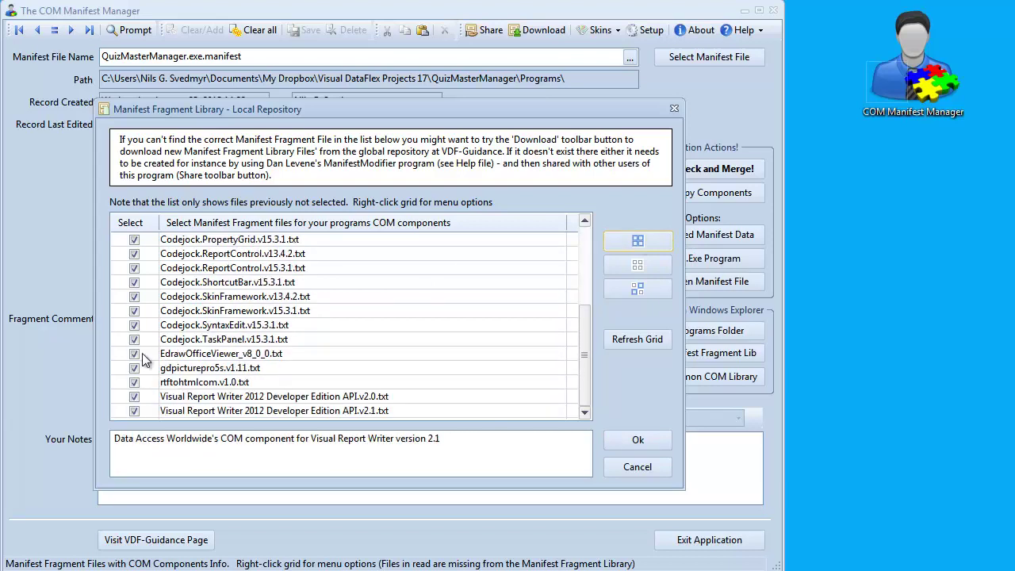
left_click(135, 354)
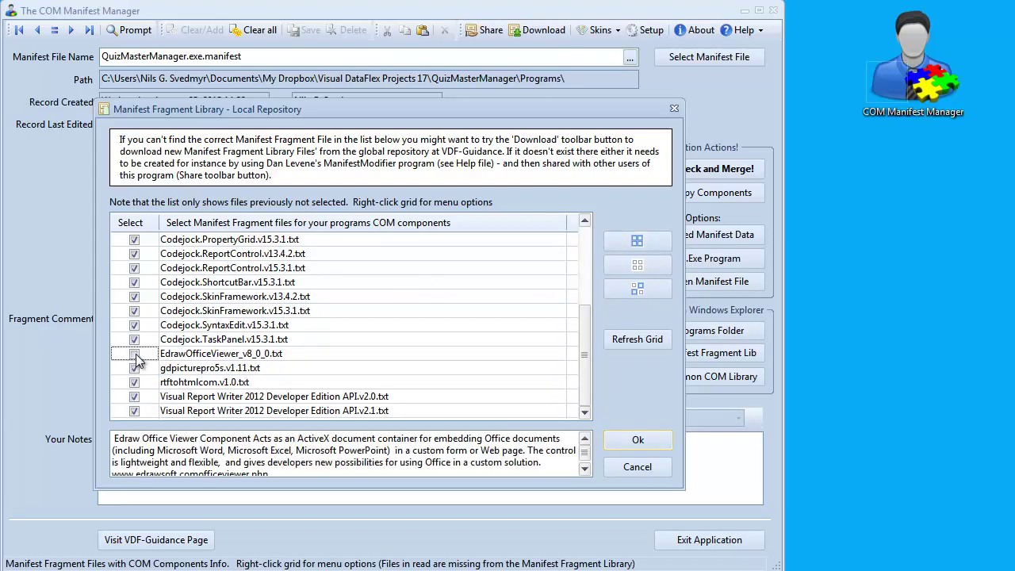
left_click(135, 368)
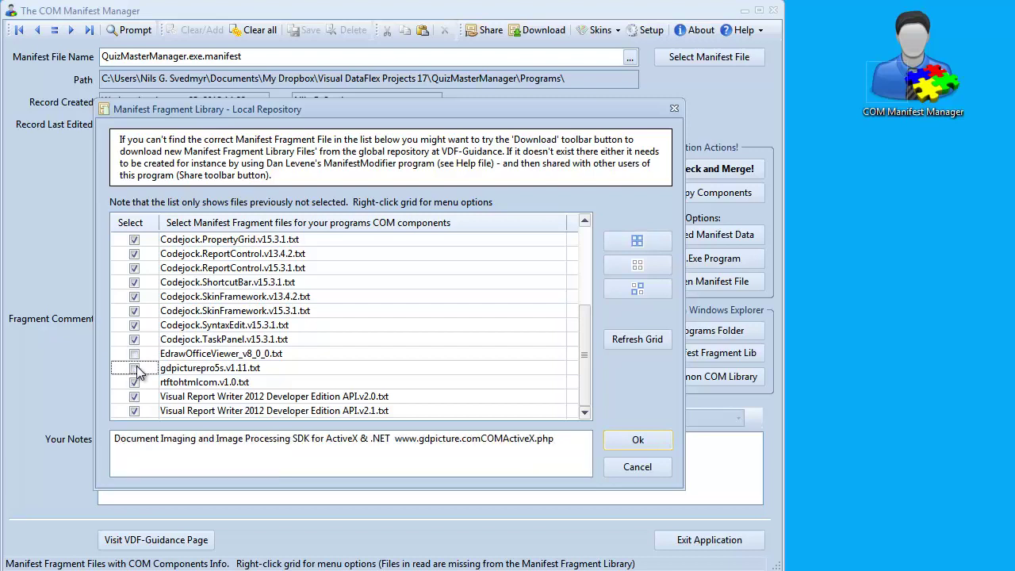
left_click(135, 397)
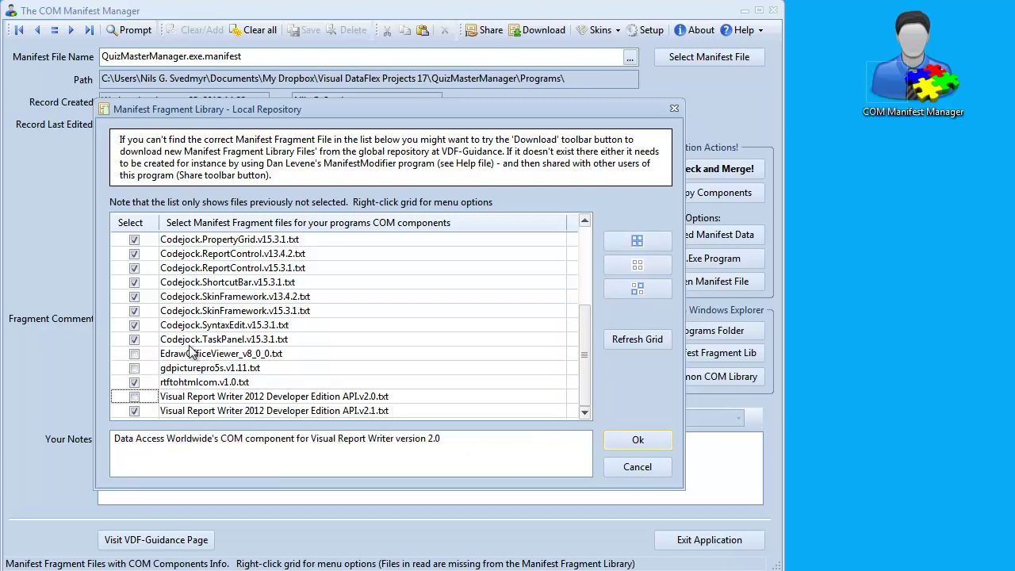
left_click(227, 383)
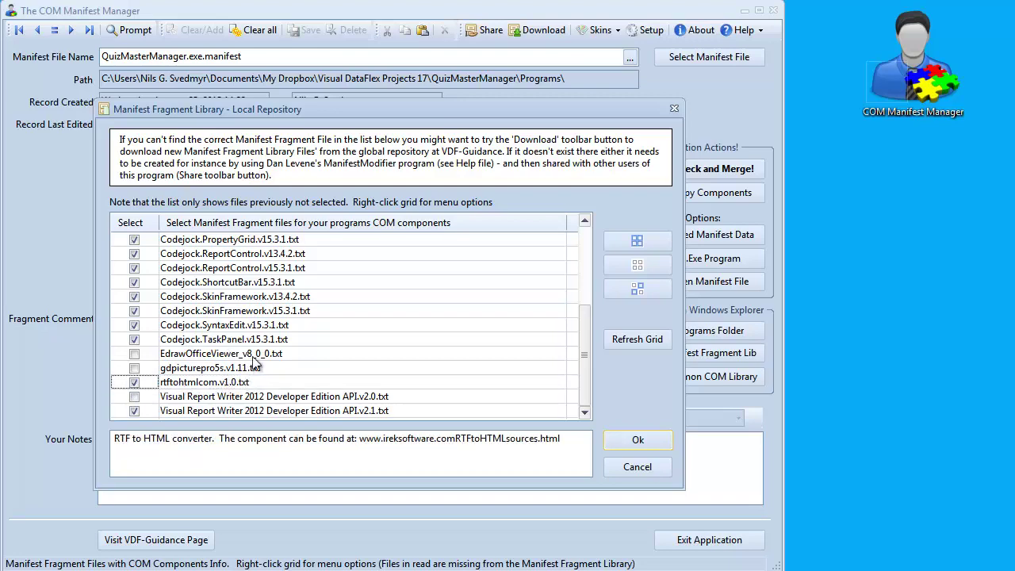
key("Down")
key("Down")
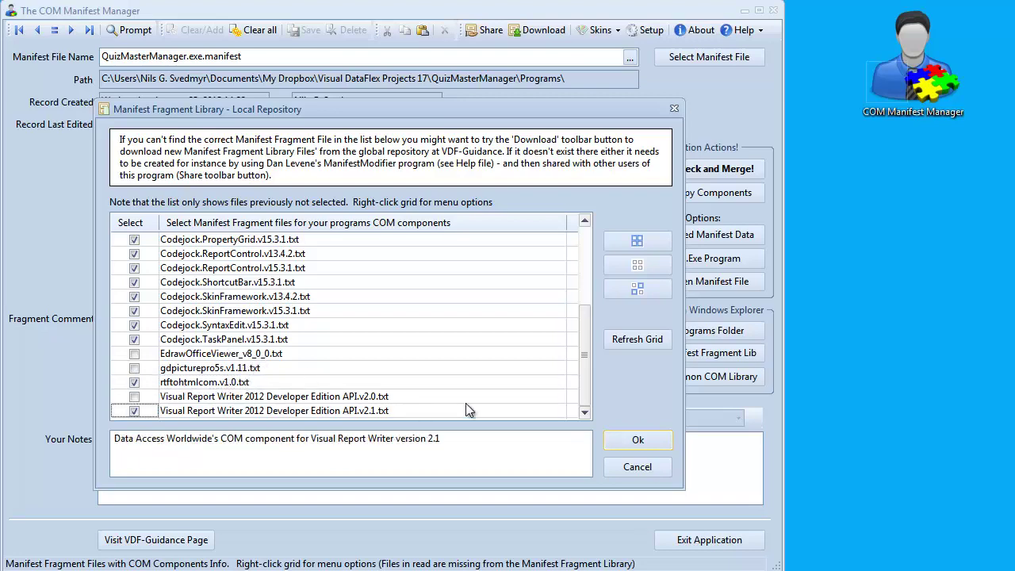
left_click(637, 441)
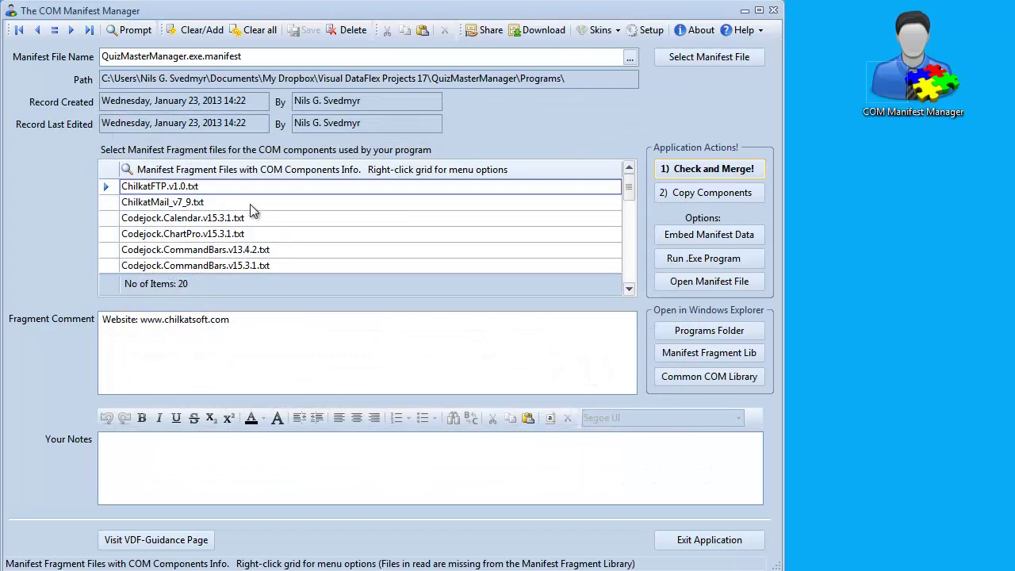
- Open the rtftohtmlcom.v1.0.txt fragment file from the manifest's list to examine its contents, and close the editor
scroll(253, 210, "down", 4)
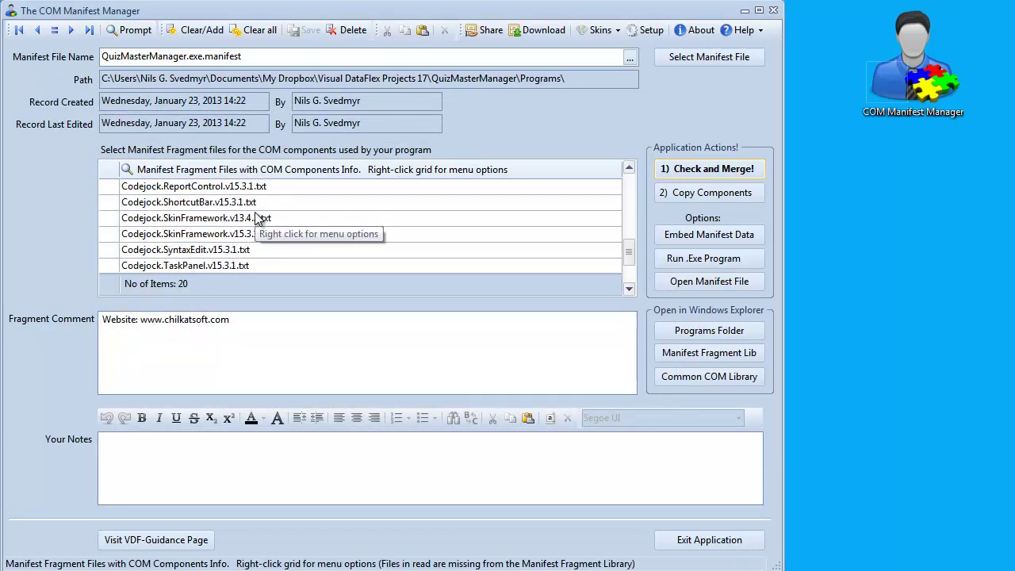
scroll(255, 218, "down", 3)
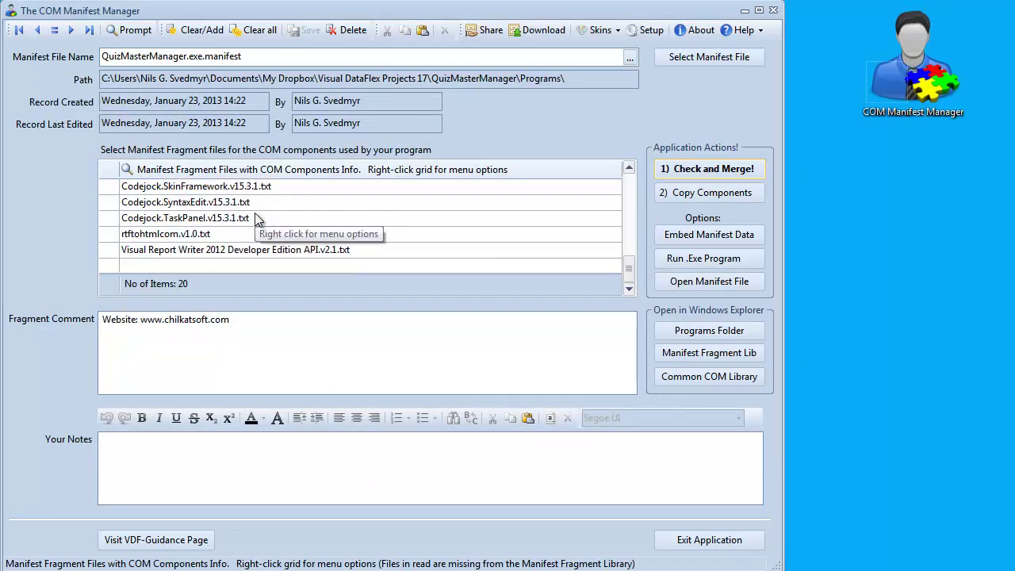
double_click(207, 234)
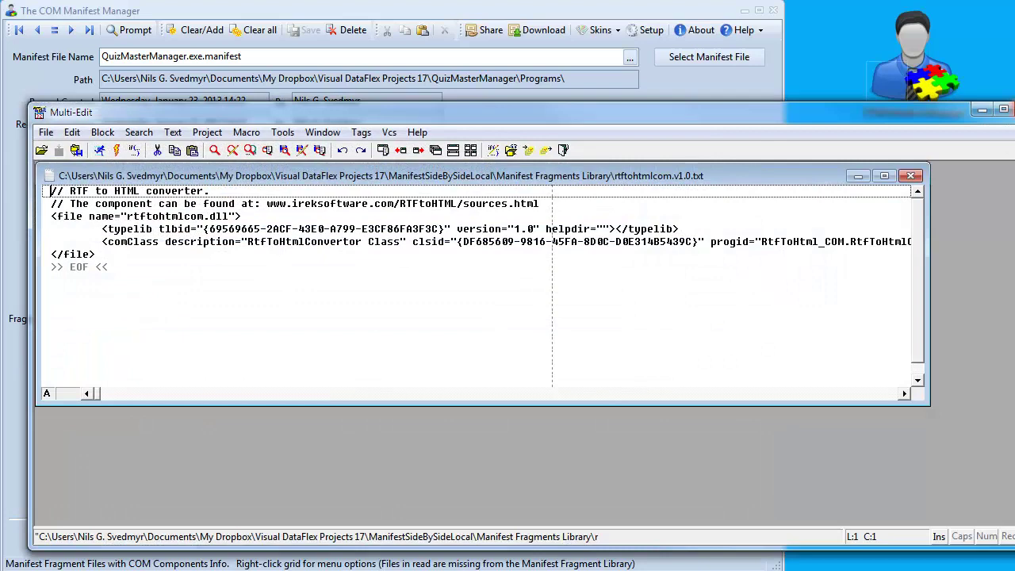
left_click(1003, 109)
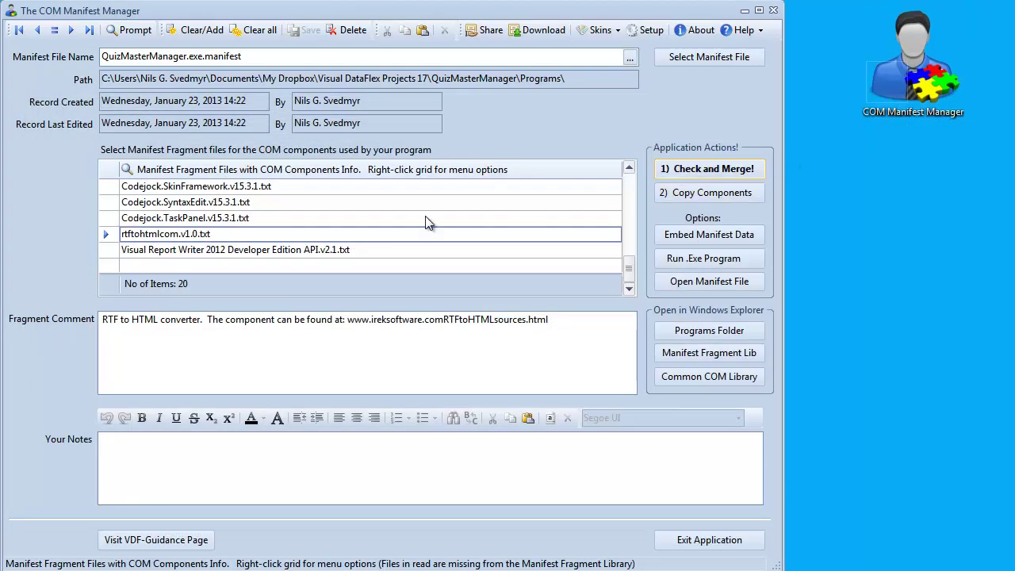
- Check and merge the fragments, keeping the v15.3.1 typelibs for Codejock CommandBars, ReportControl and SkinFramework
left_click(674, 168)
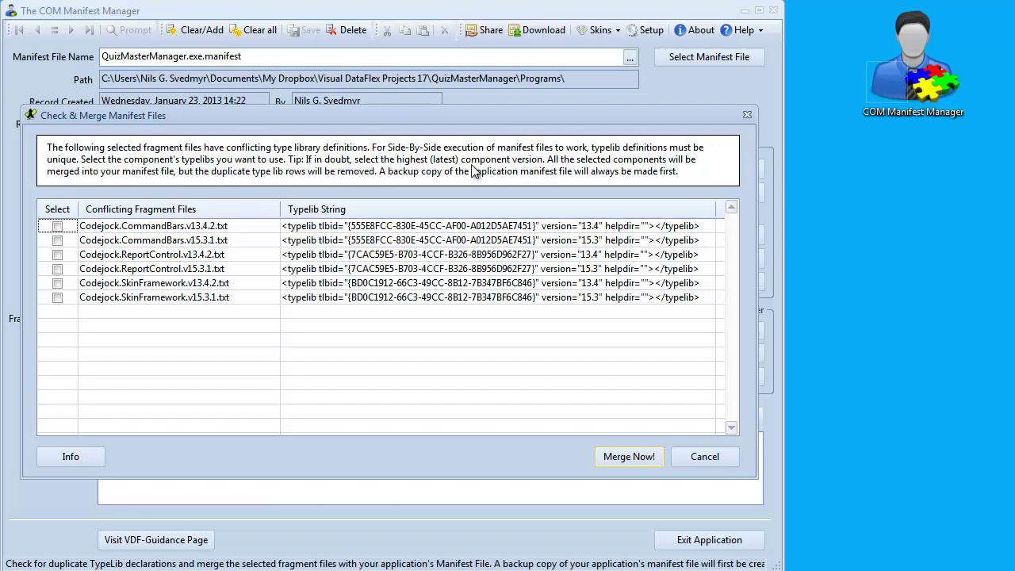
left_click(59, 242)
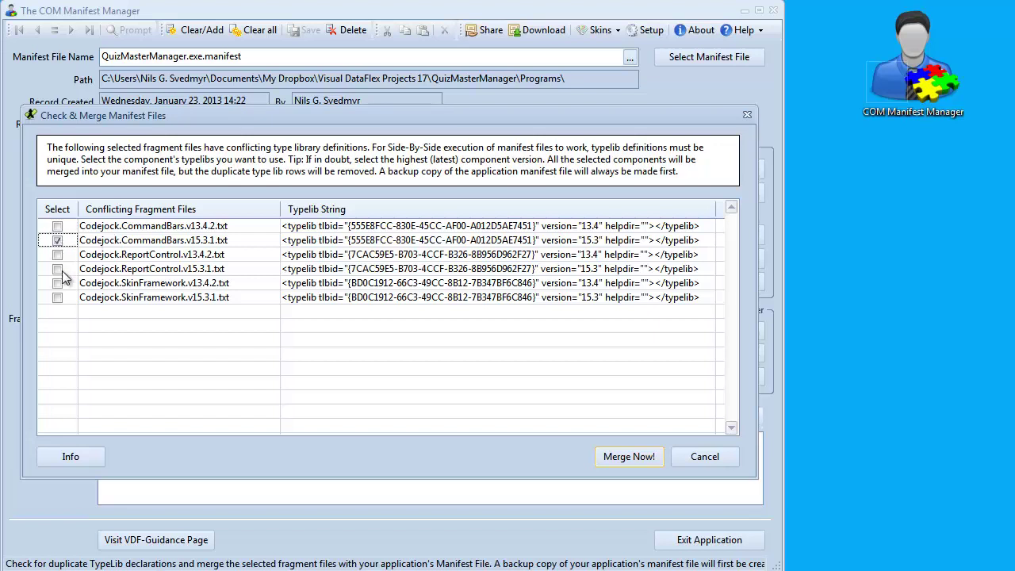
left_click(63, 271)
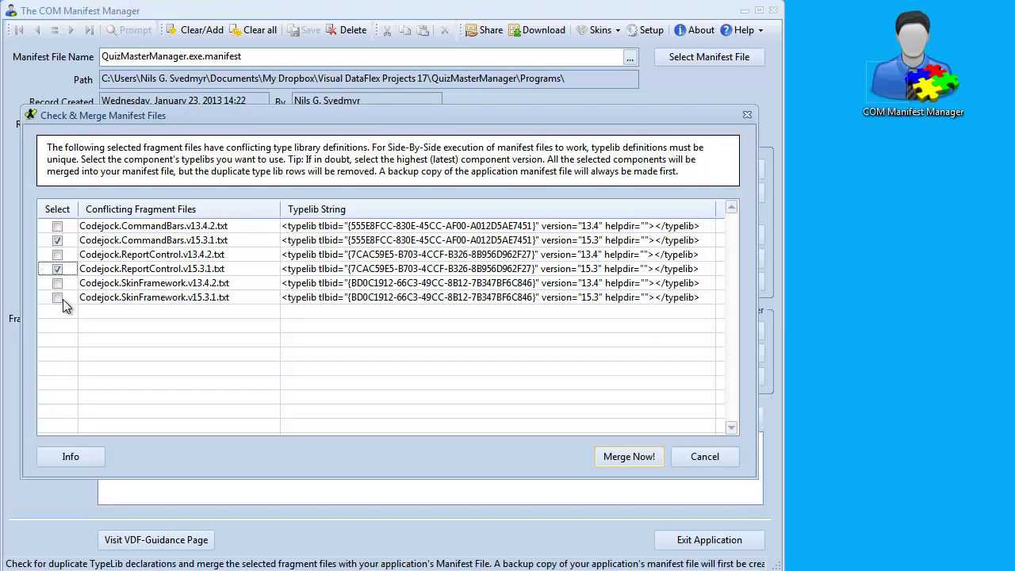
left_click(62, 298)
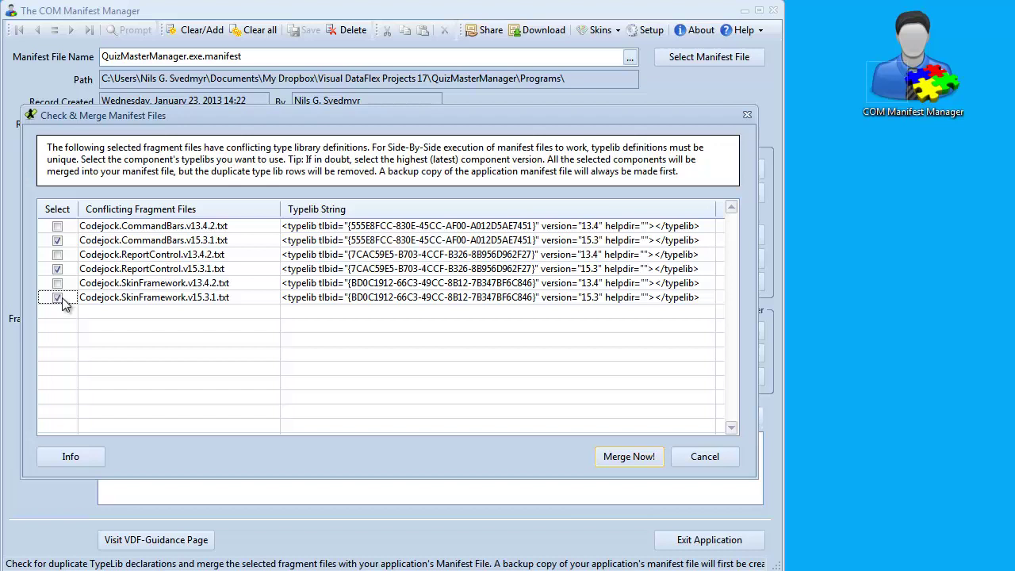
left_click(620, 458)
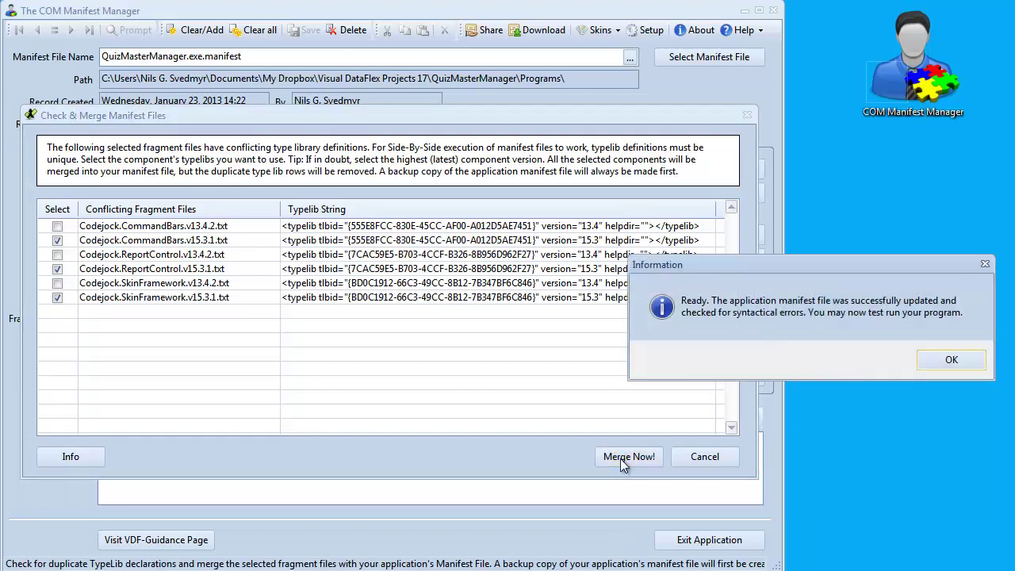
left_click(962, 358)
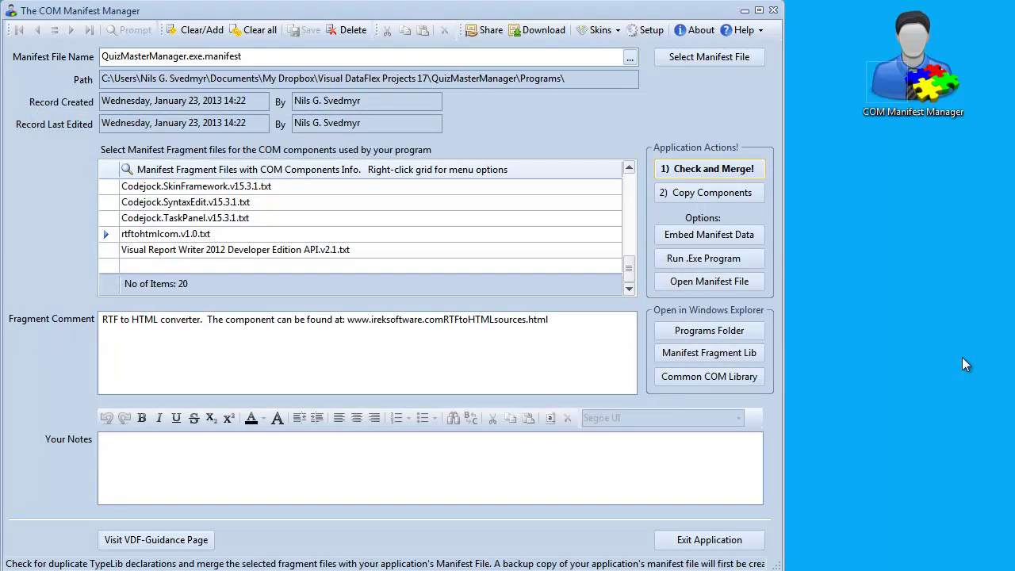
- Test-run the program that belongs to the manifest and close it
left_click(689, 258)
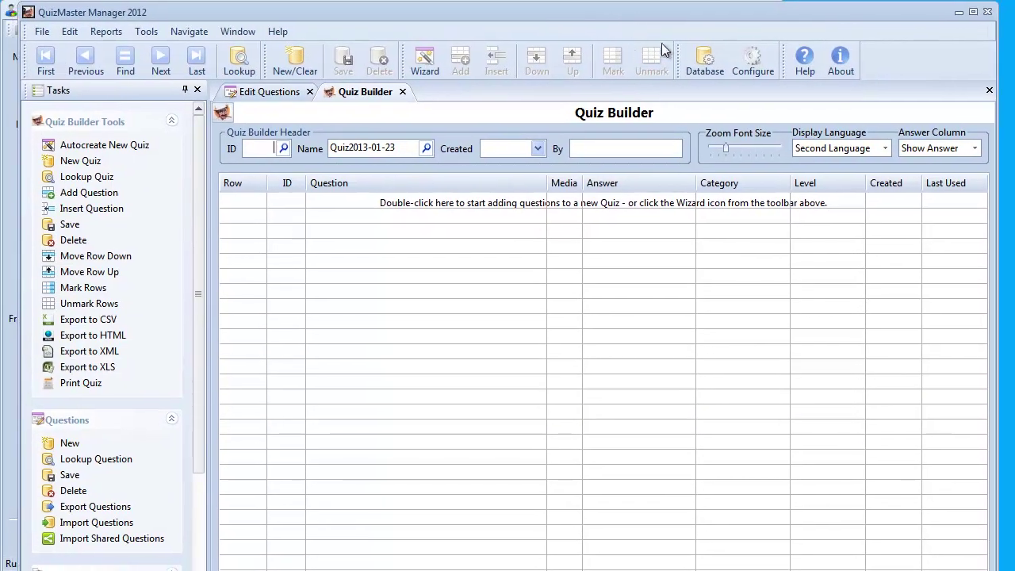
left_click(988, 14)
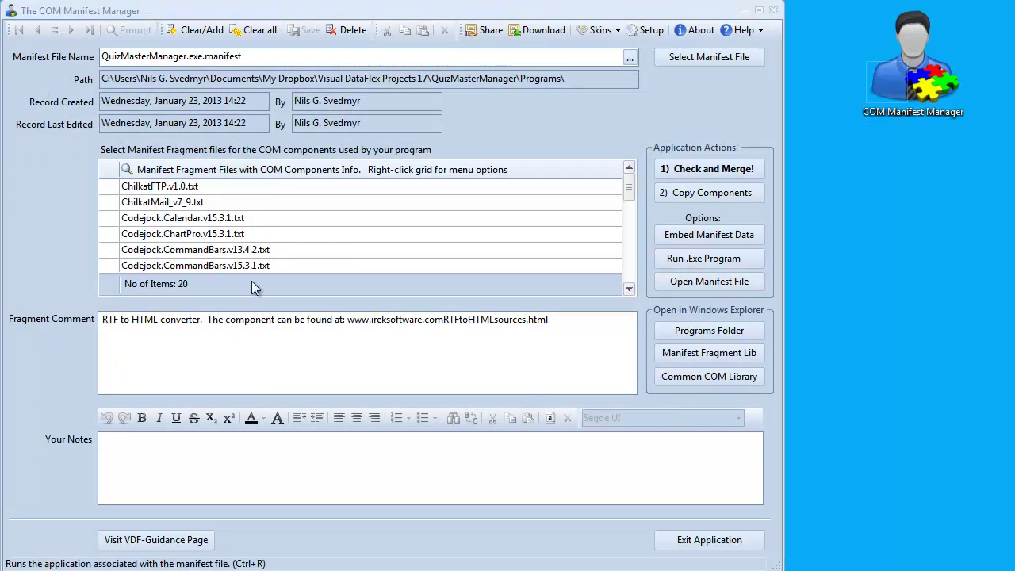
- Open the ChilkatMail_v7_9.txt fragment file, examine its DLL name and typelib version, and close the editor
left_click(264, 202)
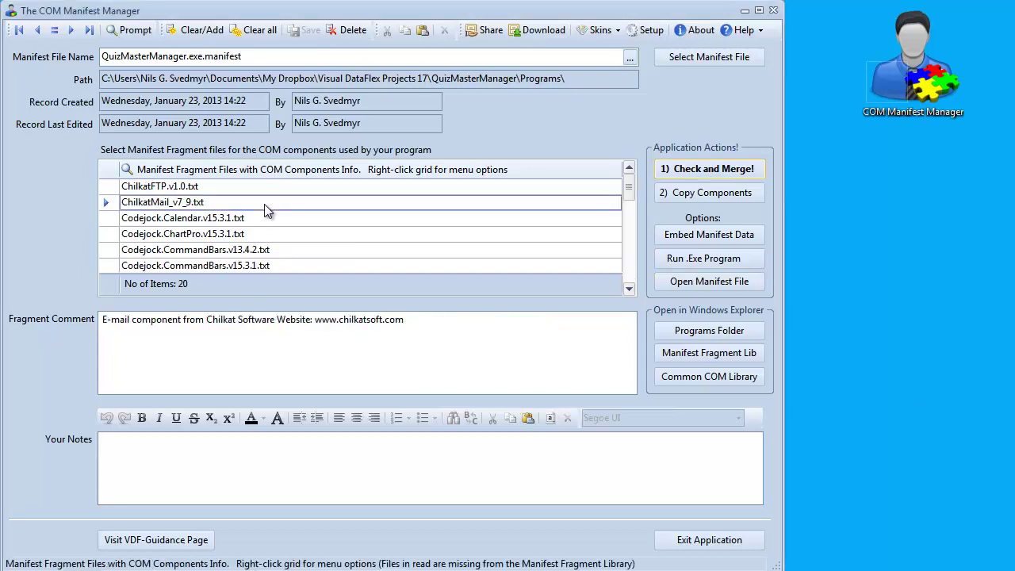
double_click(265, 203)
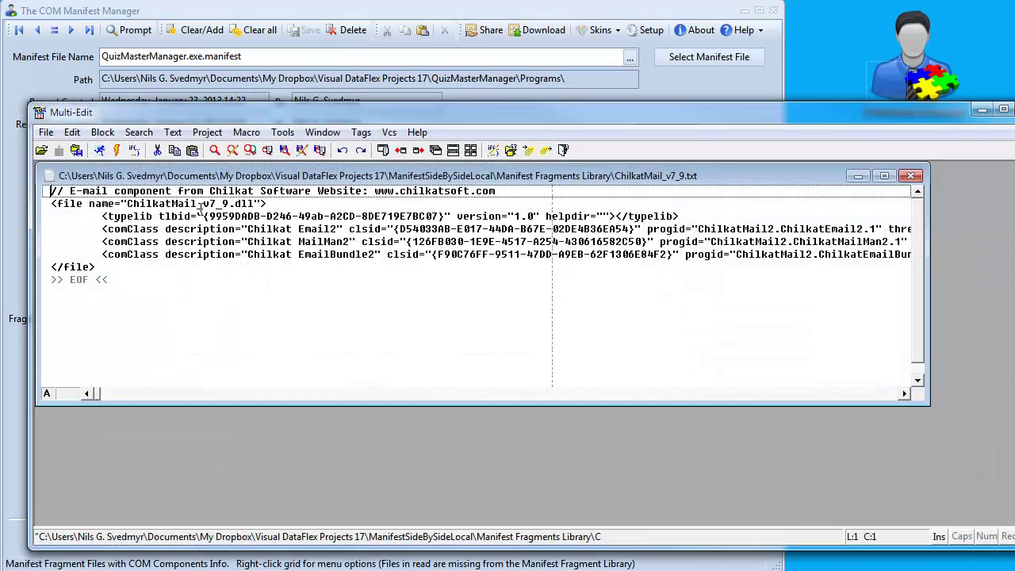
left_click_drag(200, 205, 230, 217)
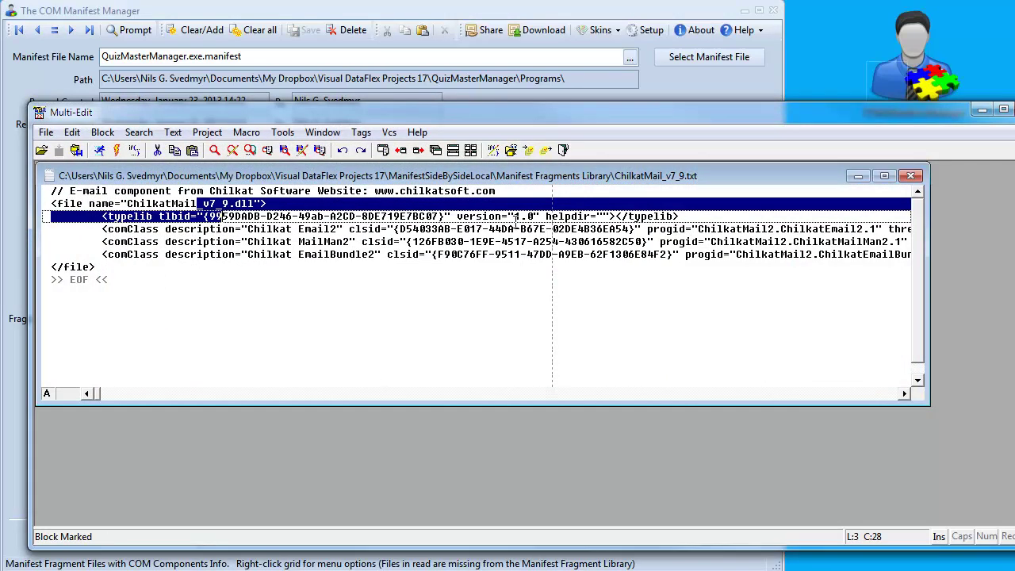
left_click_drag(514, 216, 540, 216)
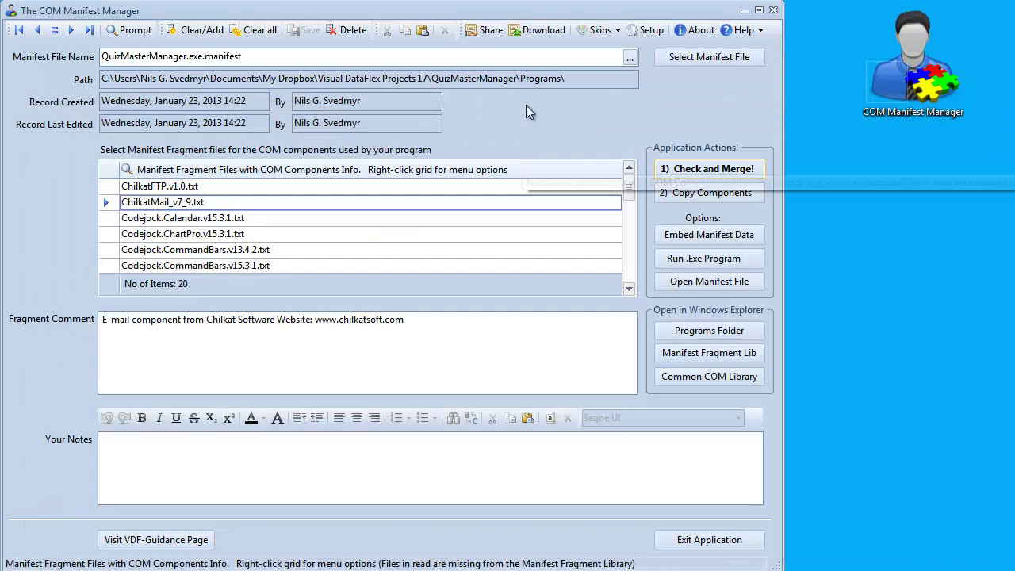
- Download ChilkatMail_v9_4.txt from the global repository to the local Manifest Fragment Library
left_click(538, 32)
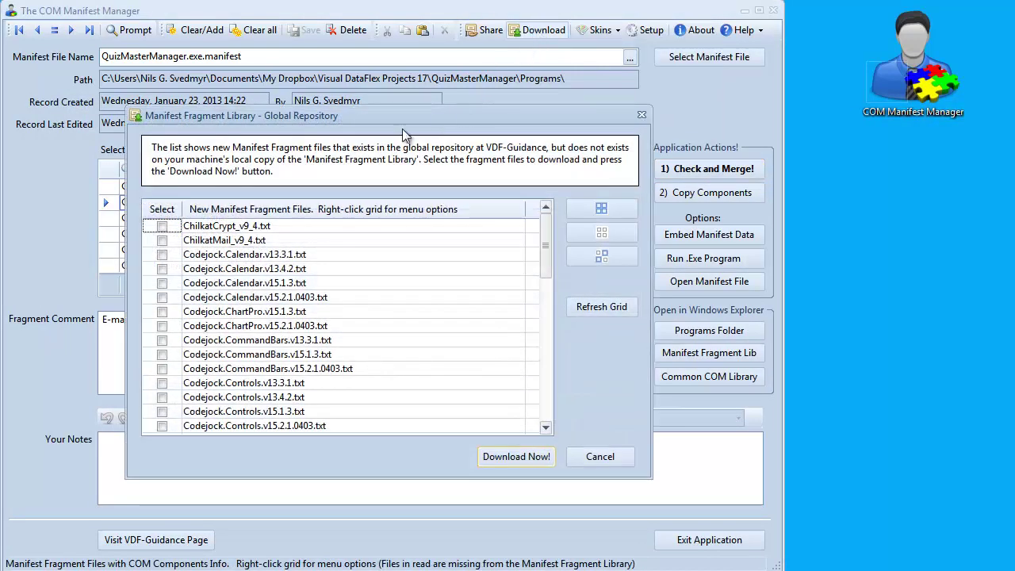
left_click(209, 241)
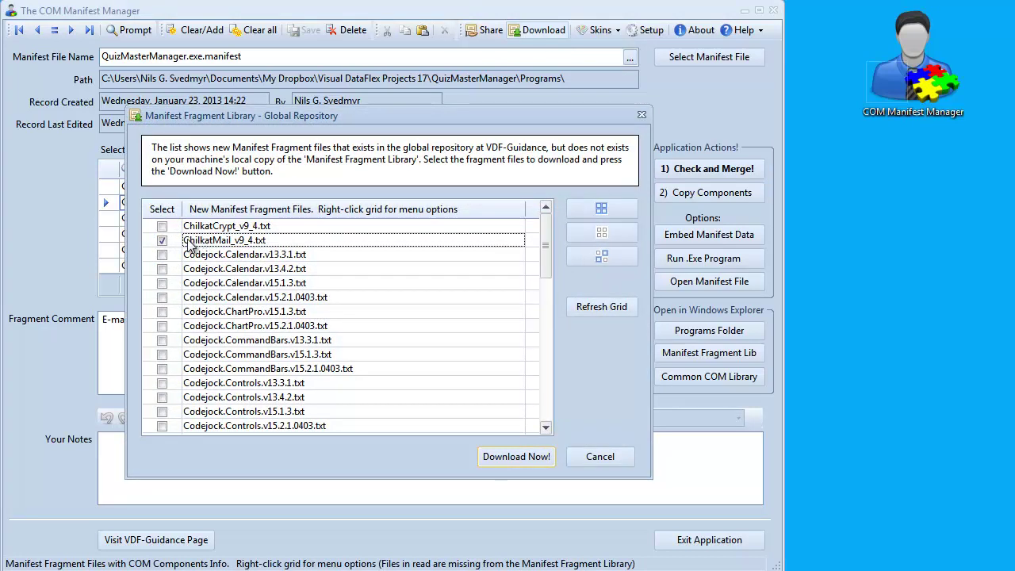
left_click(160, 241)
left_click(523, 457)
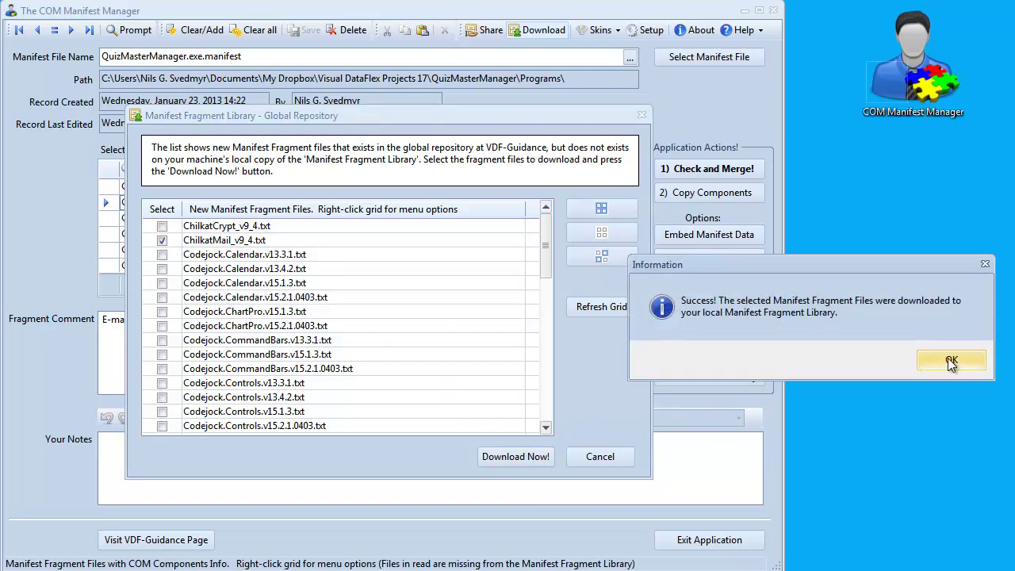
left_click(950, 361)
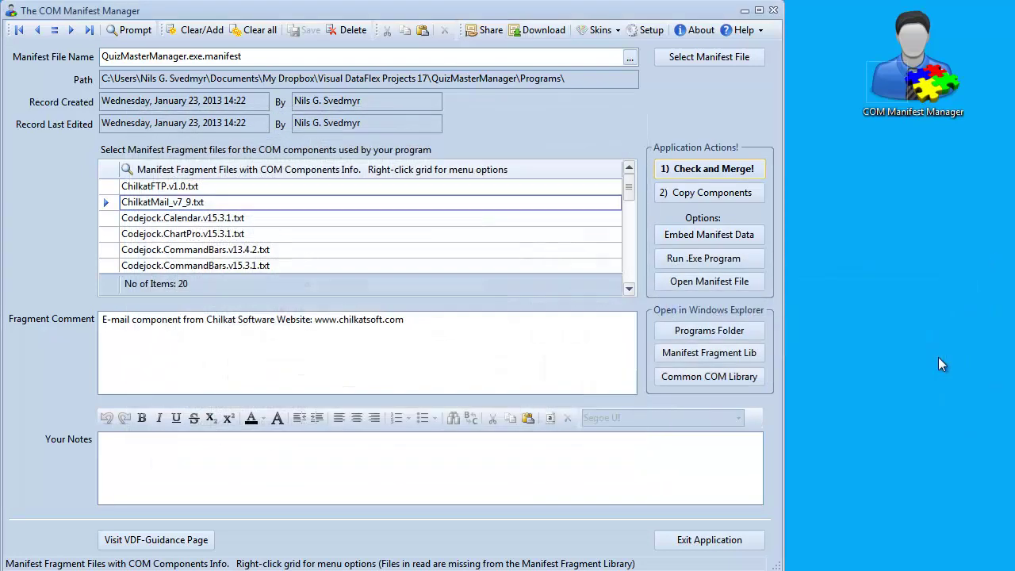
- Add ChilkatMail_v9_4.txt to the manifest's fragment files and delete ChilkatMail_v7_9.txt from the list
left_click(306, 170)
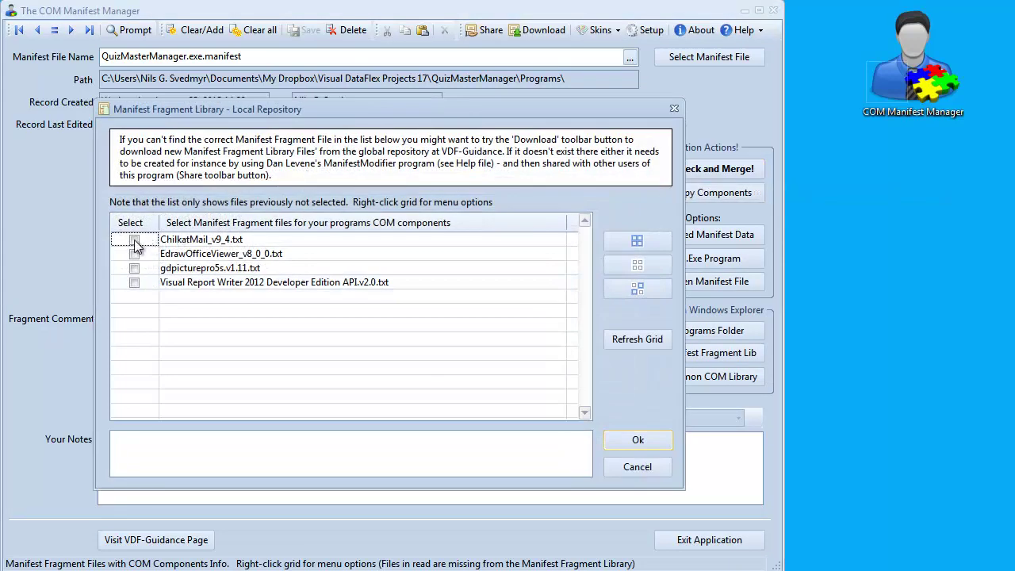
left_click(639, 440)
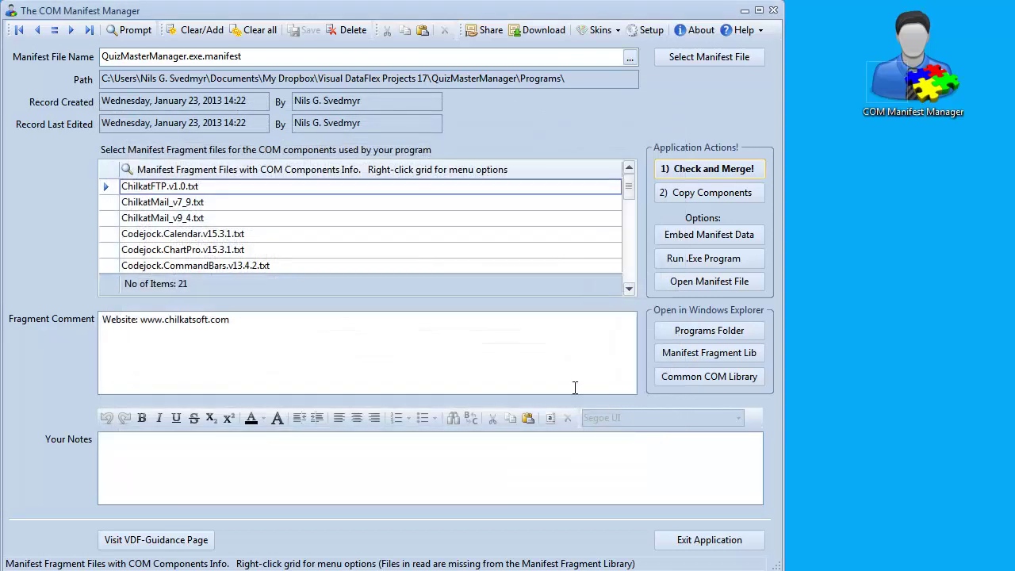
left_click(198, 219)
left_click(200, 203)
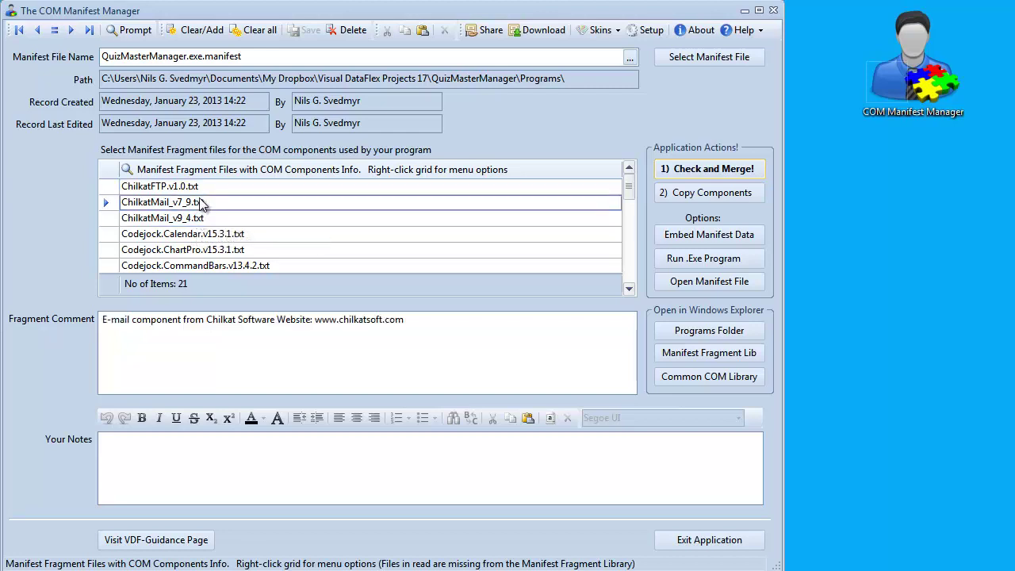
left_click(352, 30)
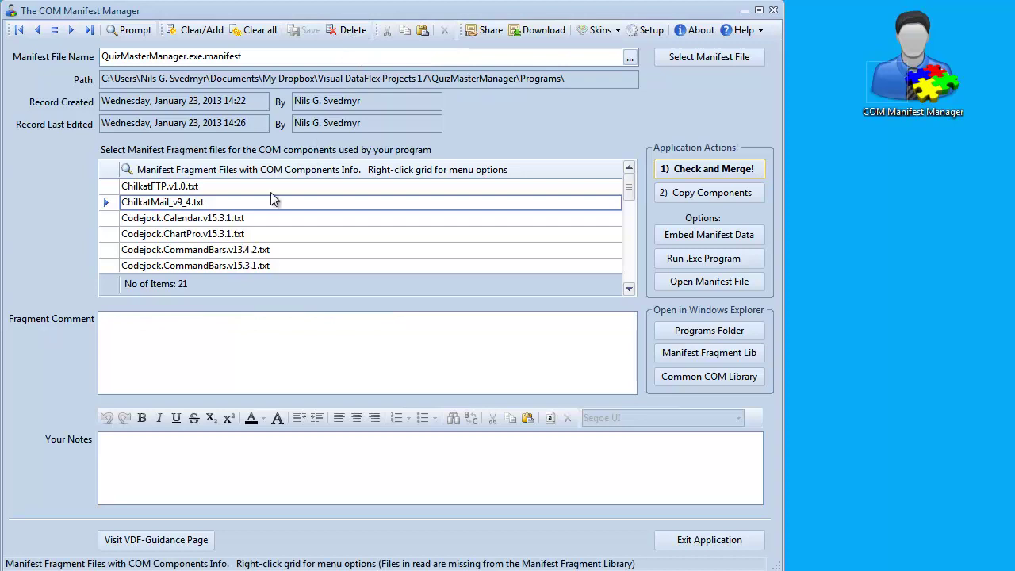
left_click(256, 222)
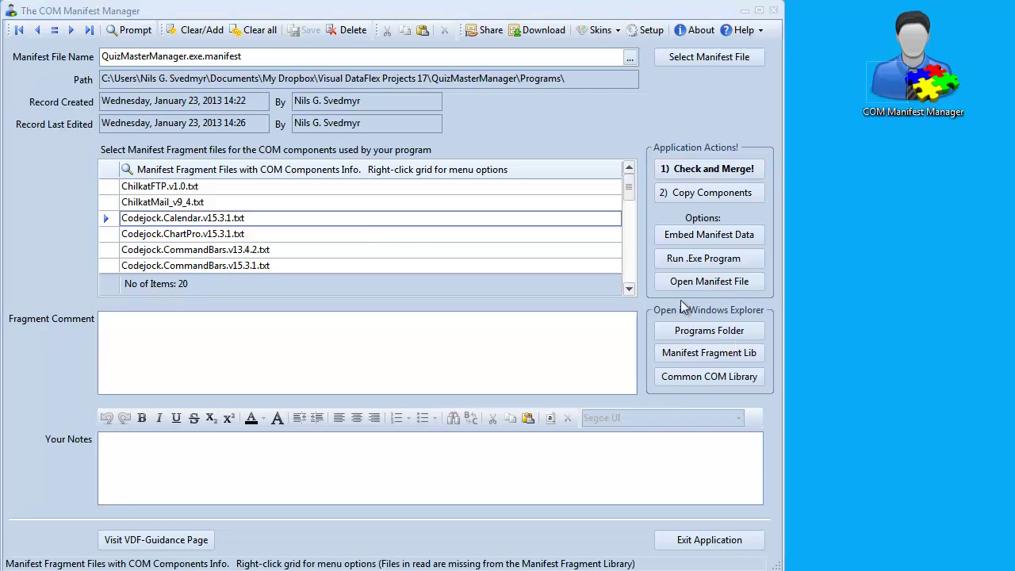
- View the fragment files still available in the global repository and close the list without downloading
left_click(538, 34)
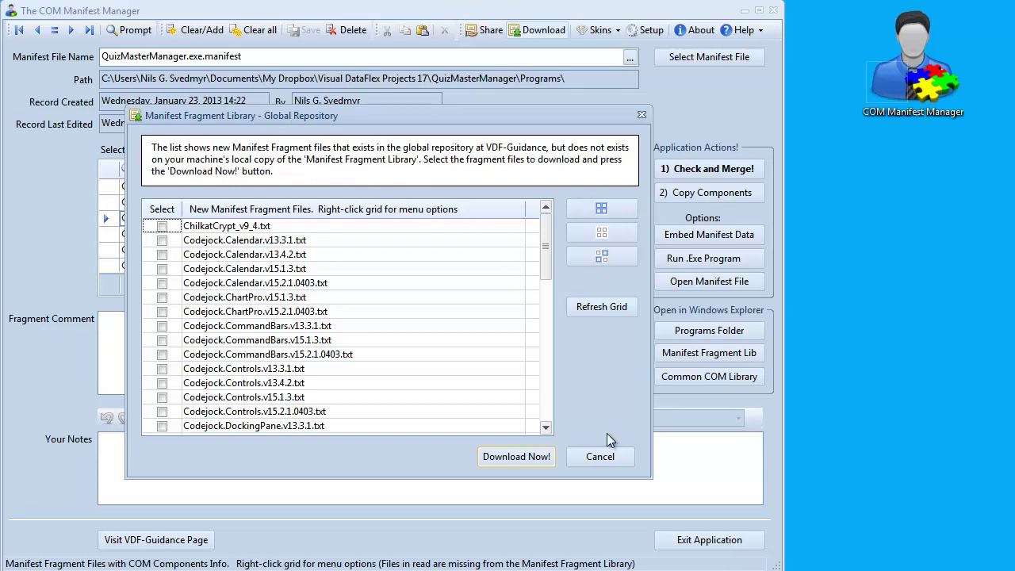
left_click(600, 456)
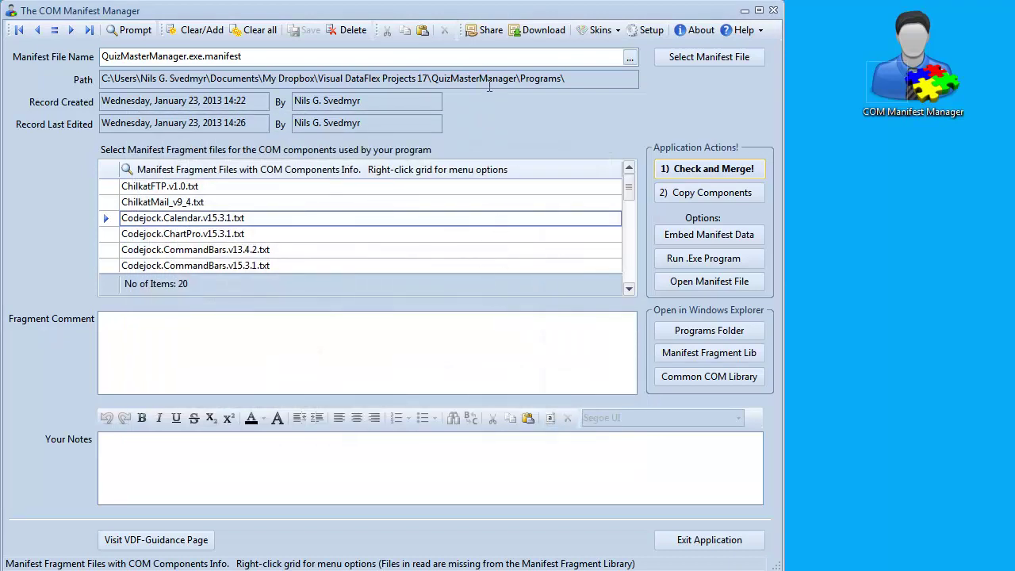
- Start an e-mail for sharing new manifest fragment files and bring the message window fully into view
left_click(482, 30)
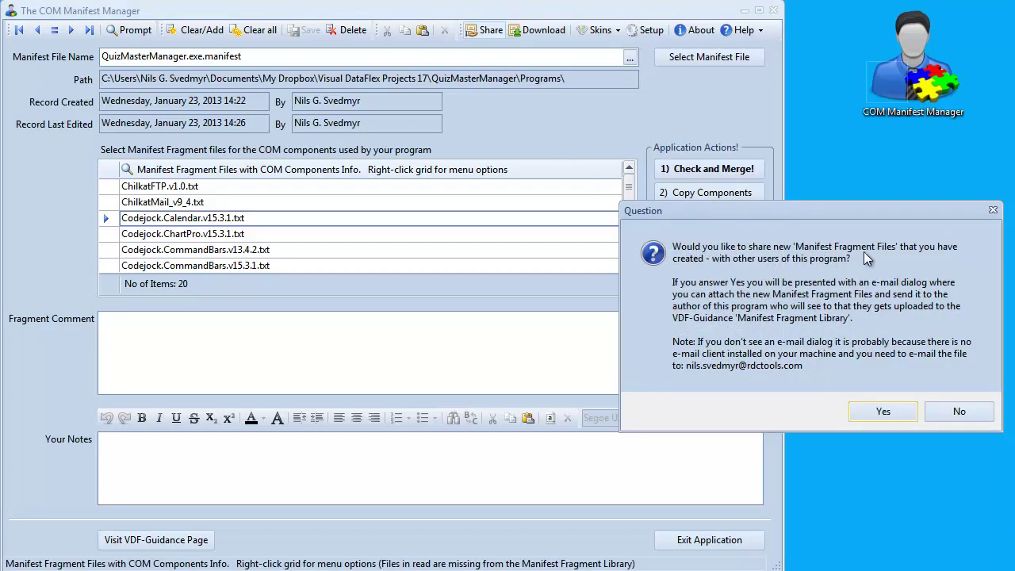
left_click(885, 414)
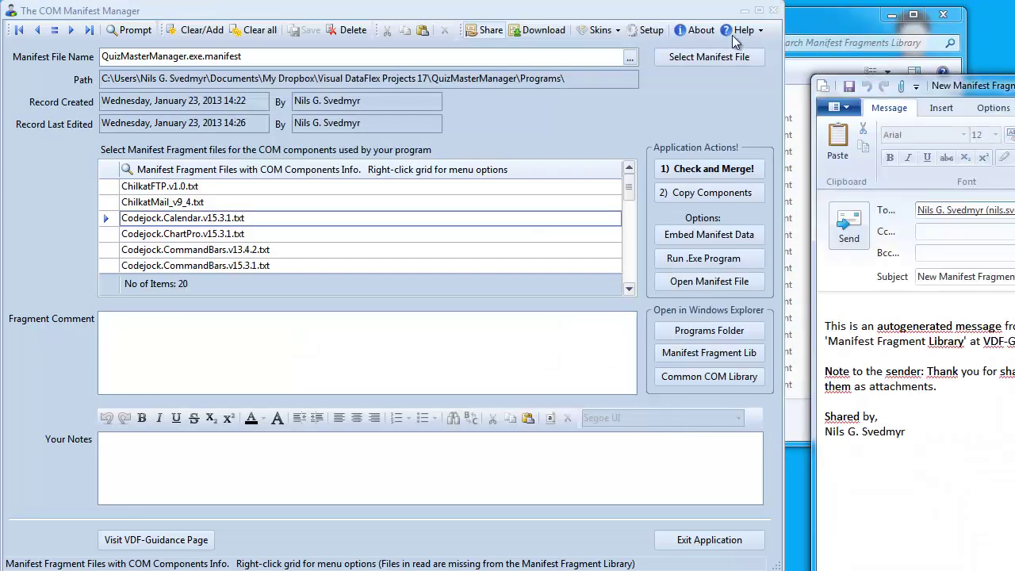
left_click_drag(1007, 85, 495, 177)
left_click_drag(482, 202, 478, 210)
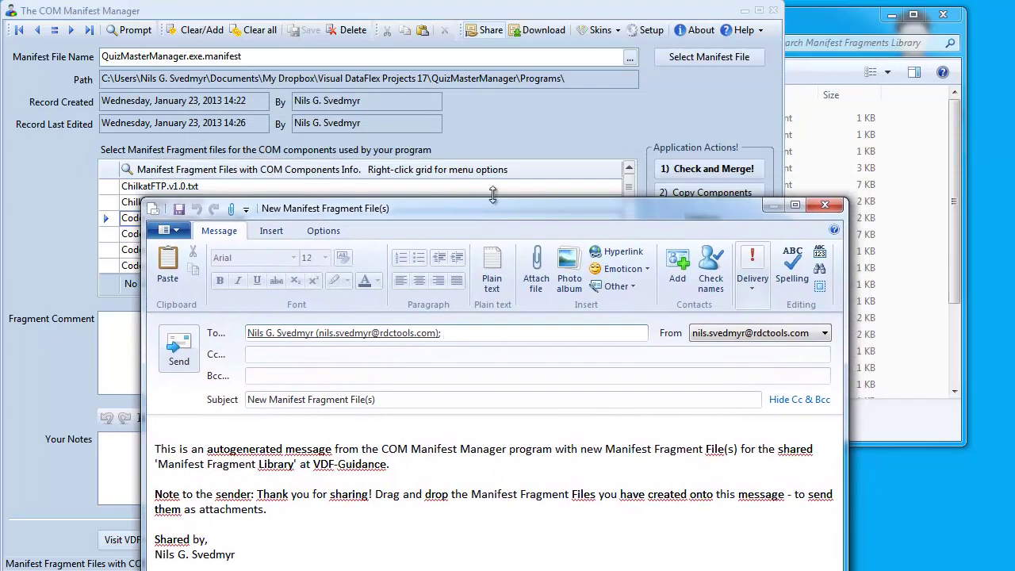
- Attach EdrawOfficeViewer_v8_0_0.txt from the Manifest Fragments Library folder to the sharing e-mail
left_click(845, 29)
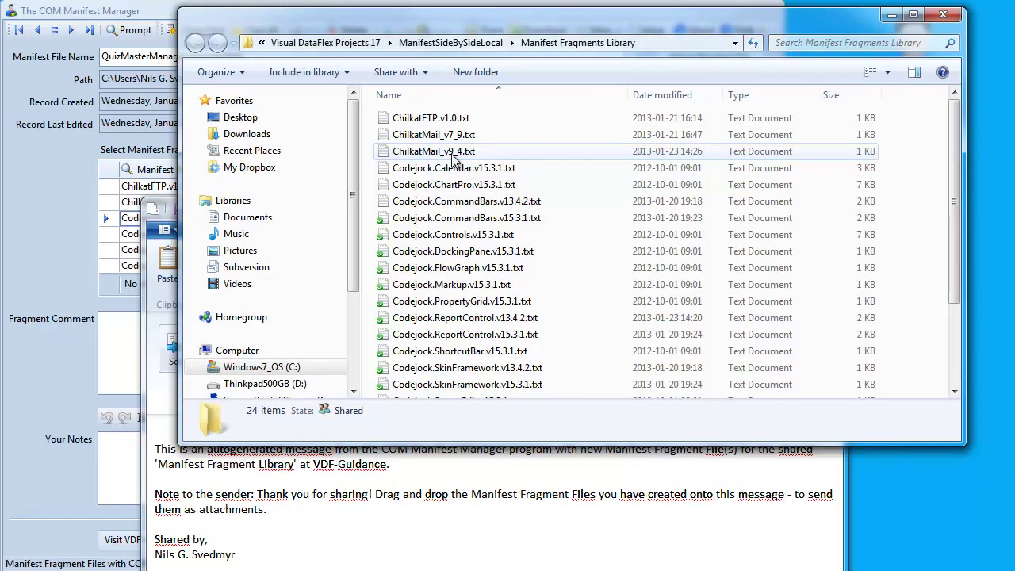
scroll(467, 238, "down", 3)
left_click(506, 322)
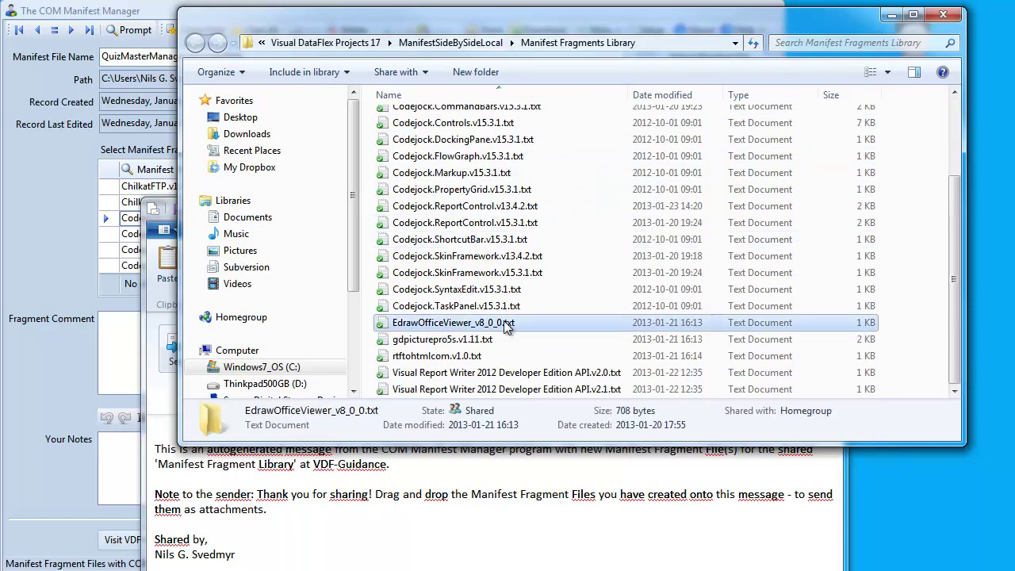
left_click_drag(506, 326, 498, 437)
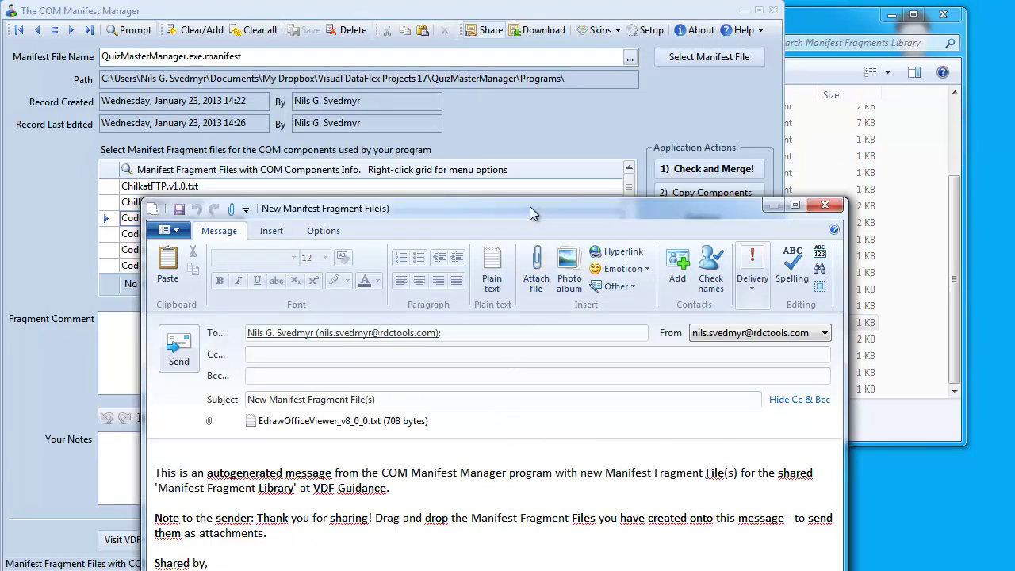
left_click_drag(530, 210, 548, 124)
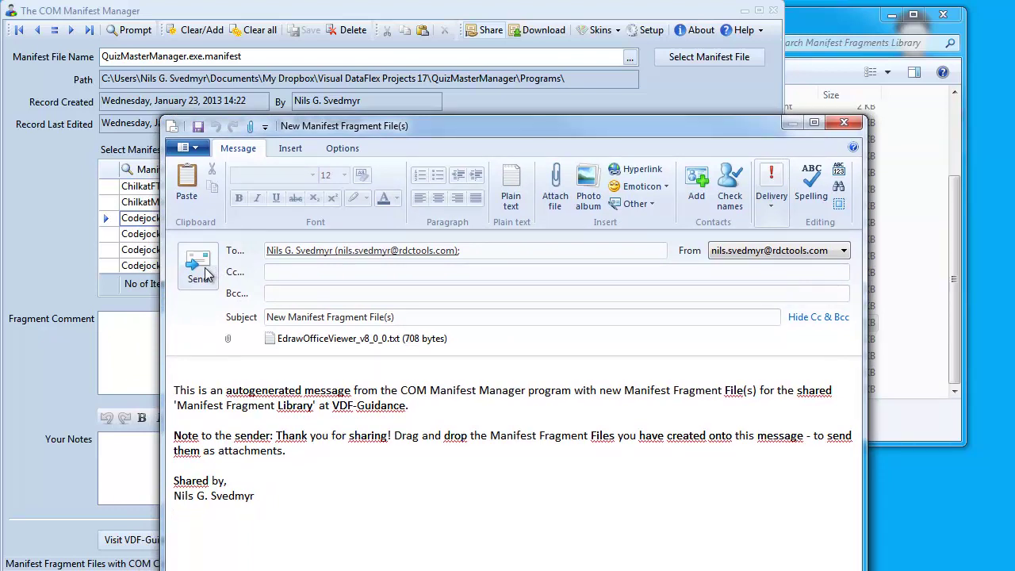
- Discard the sharing e-mail without saving it and close the Manifest Fragments Library folder
left_click(843, 123)
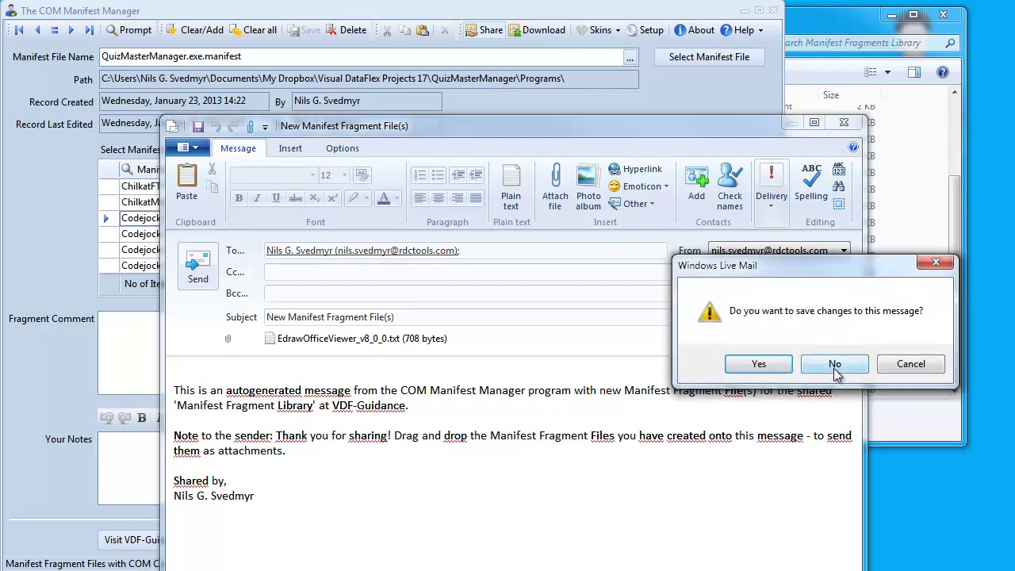
left_click(835, 363)
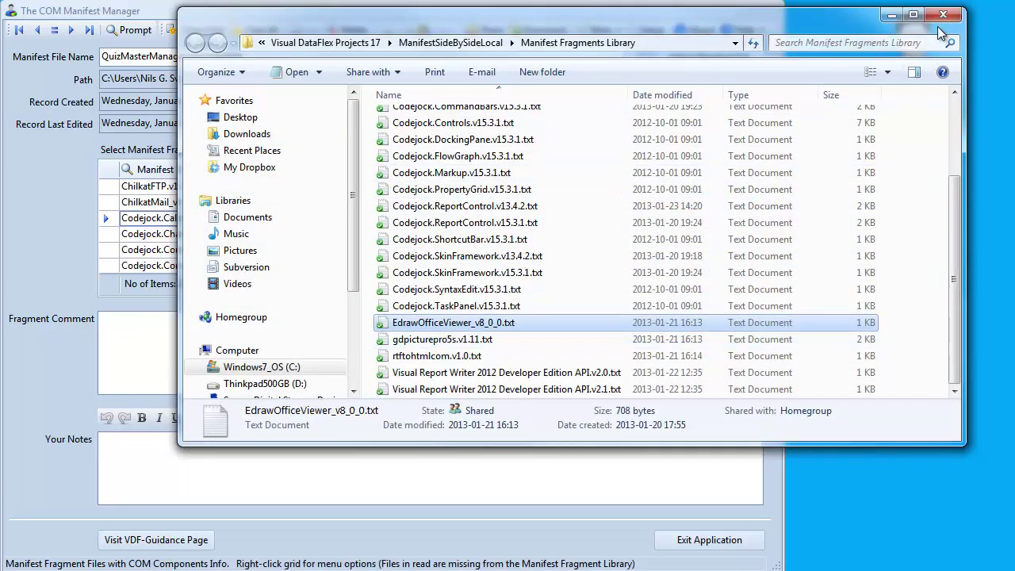
left_click(943, 15)
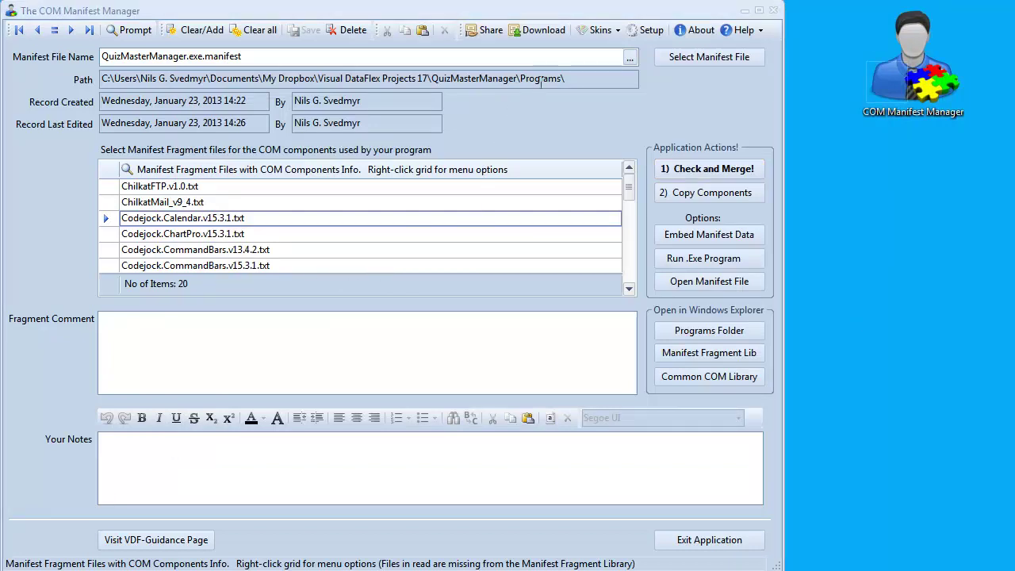
- Try the Black skin and the No Skin appearance, and restore the blue skin
left_click(619, 34)
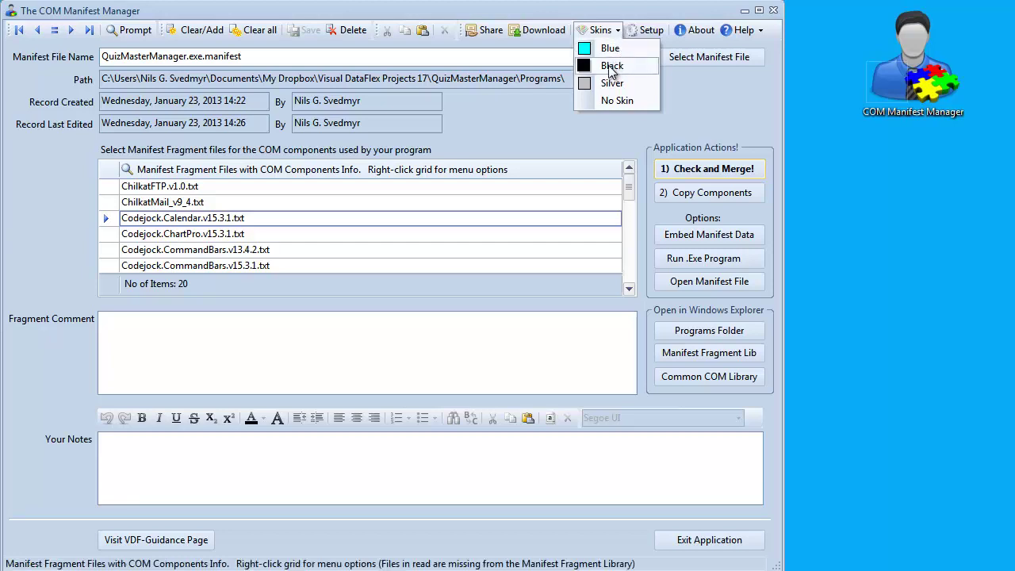
left_click(611, 67)
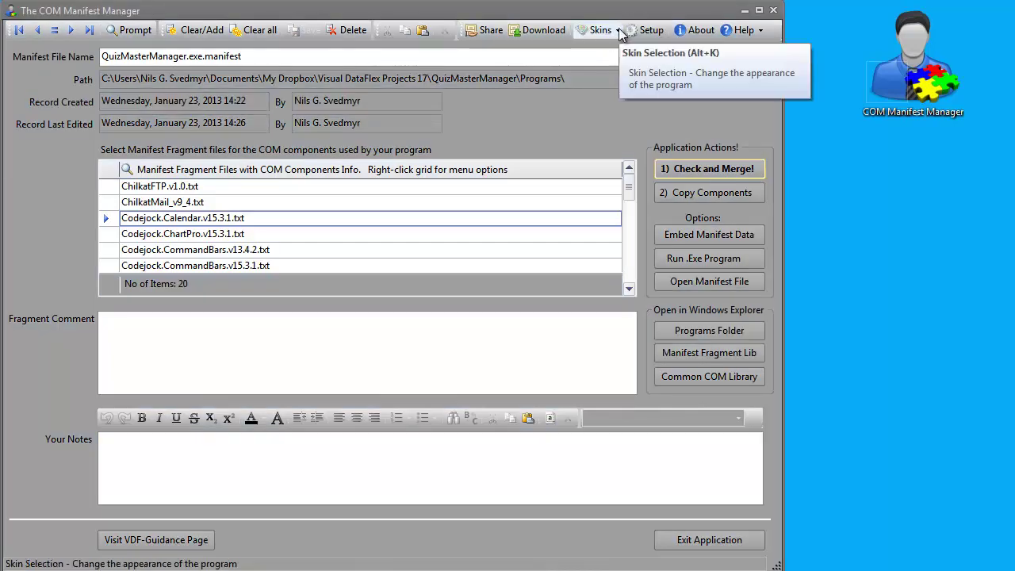
left_click(619, 31)
left_click(619, 99)
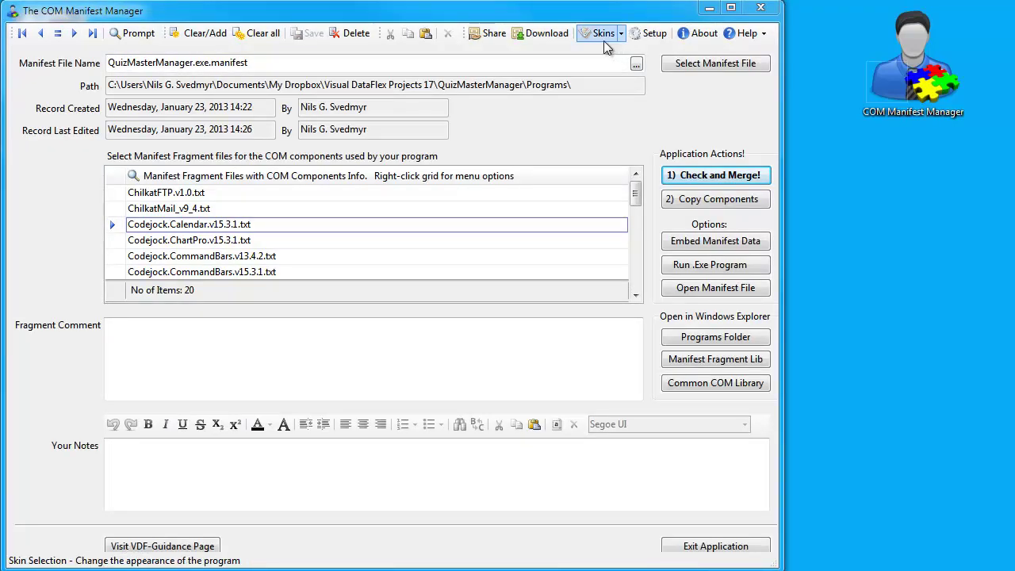
left_click(604, 36)
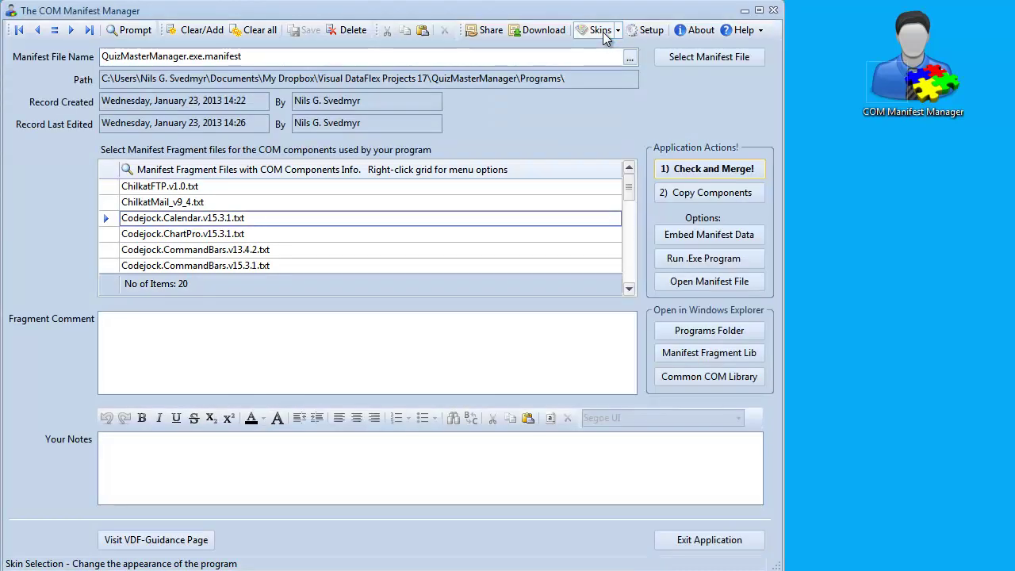
- View the program's About information and its help text, closing each window
left_click(696, 32)
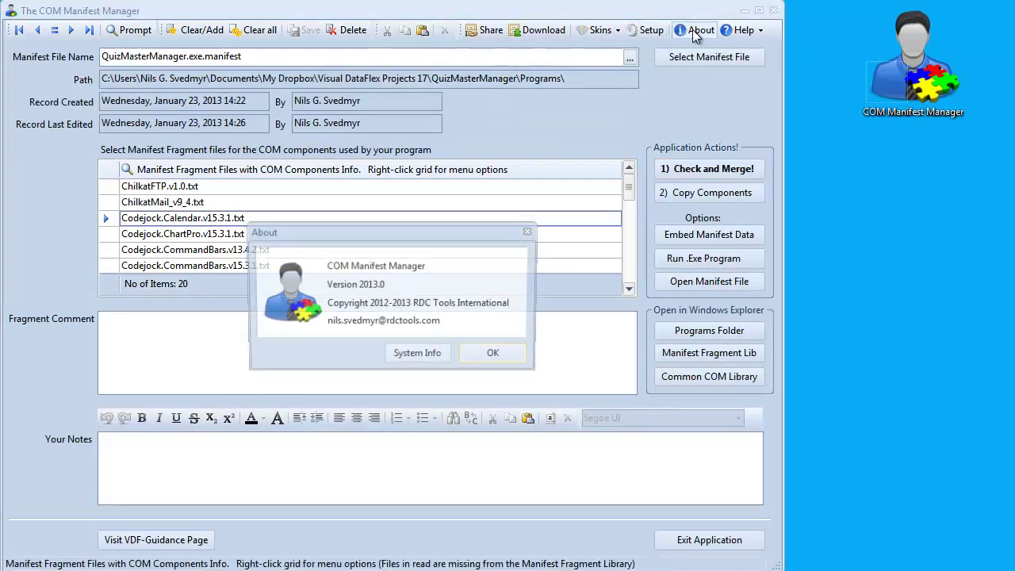
left_click(531, 231)
left_click(761, 31)
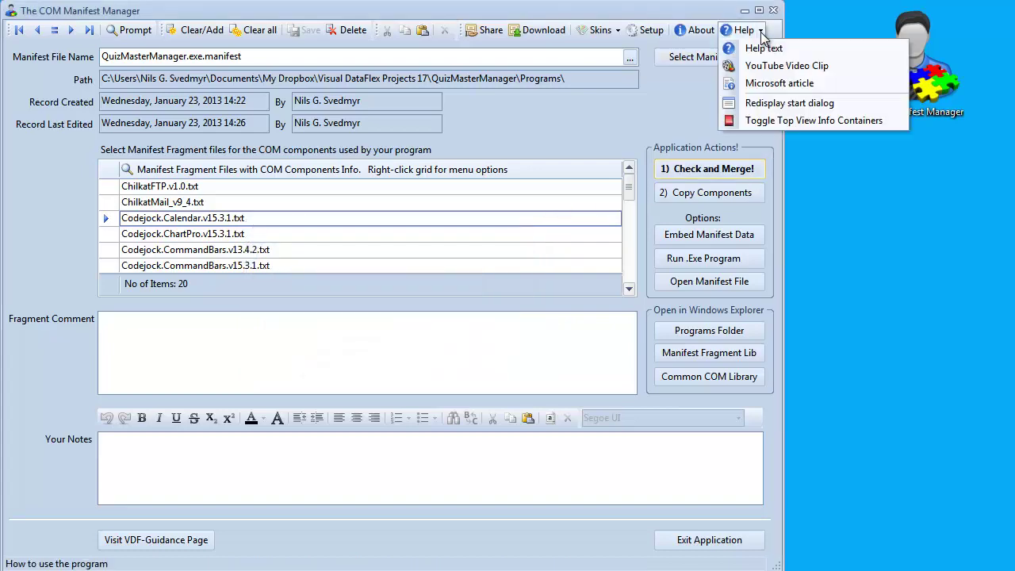
left_click(760, 53)
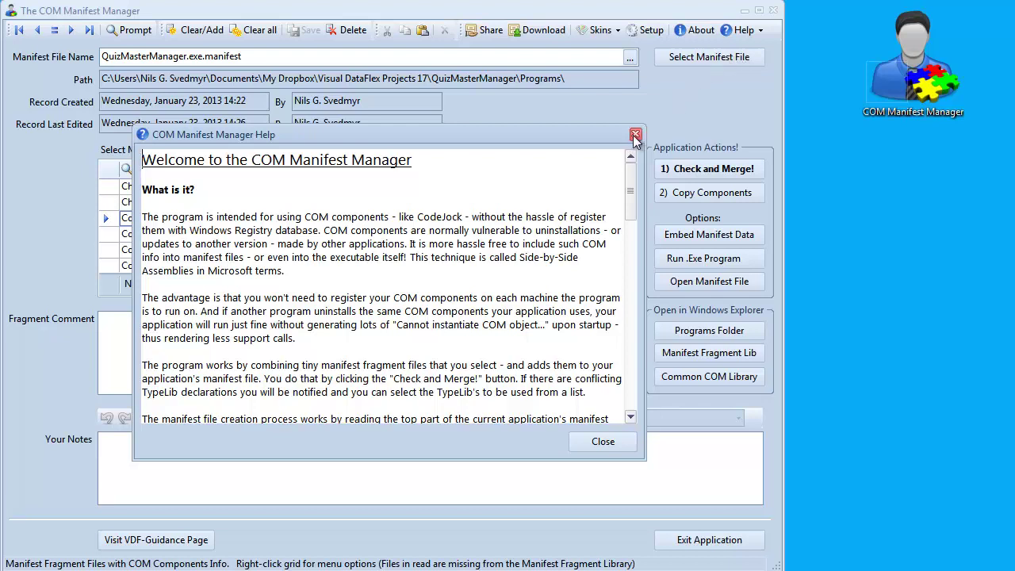
left_click(636, 133)
- Open the Microsoft article on isolated applications and side-by-side assemblies, view it in the browser, and close the browser
left_click(761, 35)
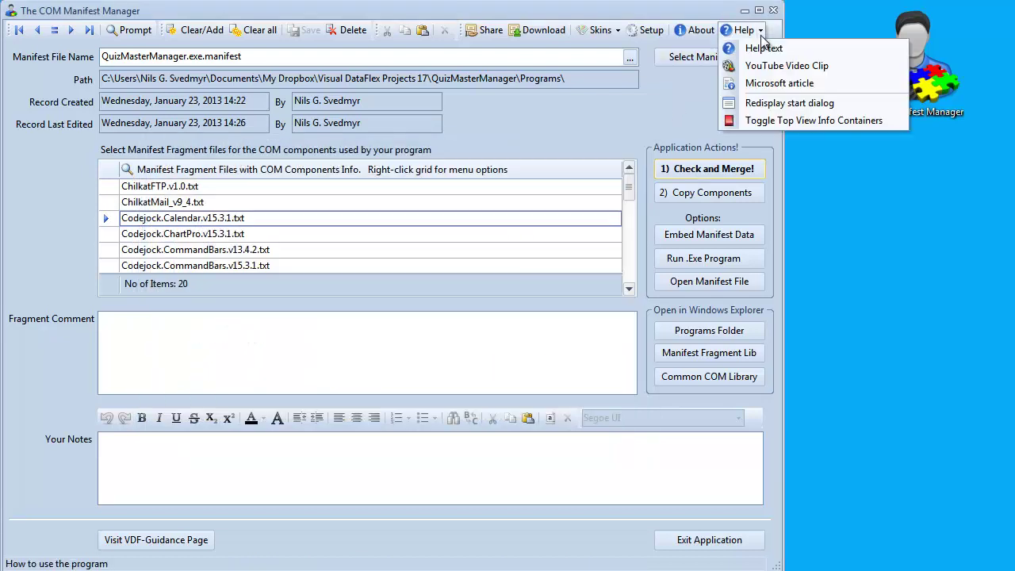
left_click(754, 89)
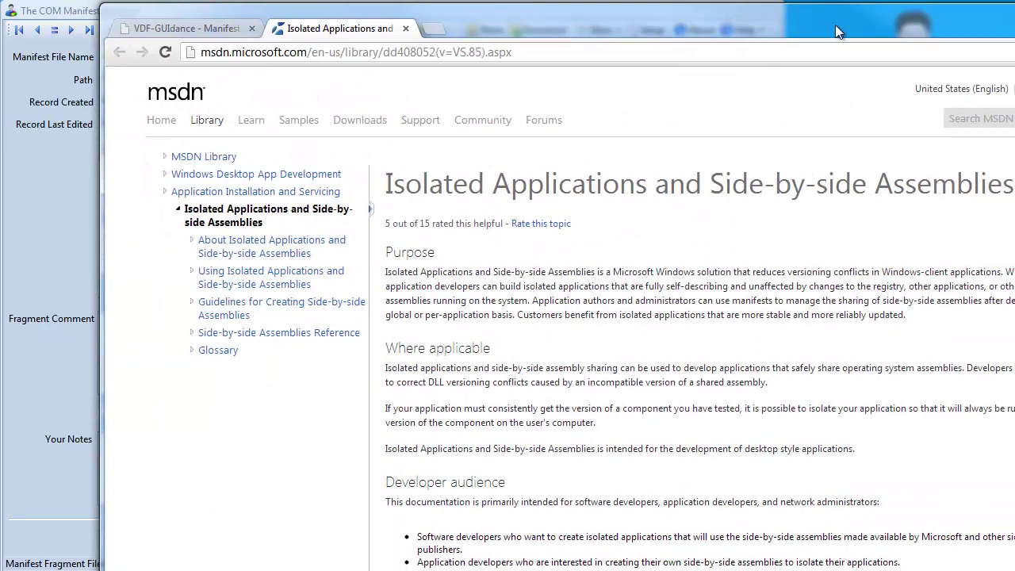
left_click_drag(838, 31, 774, 30)
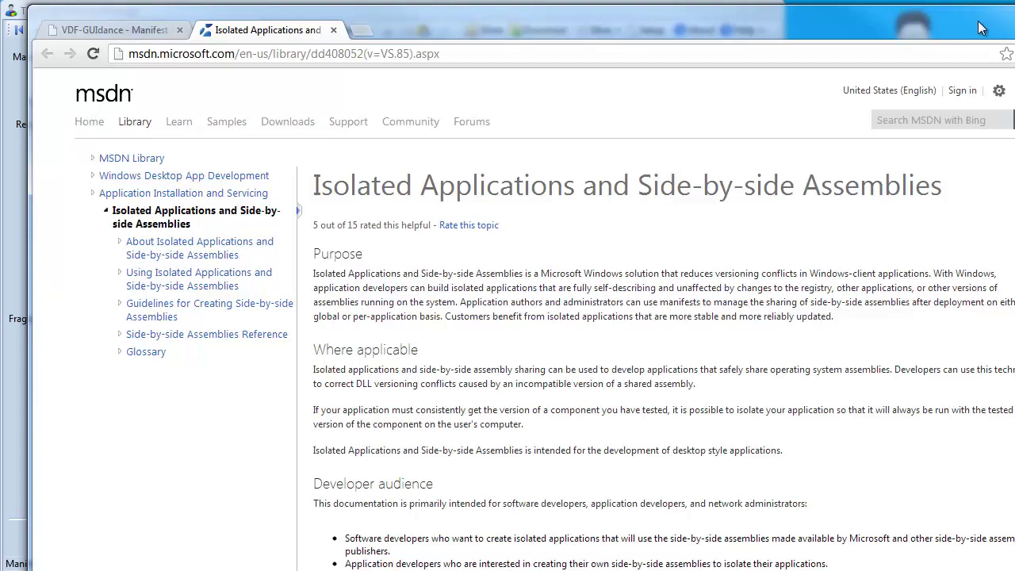
left_click_drag(977, 21, 887, 23)
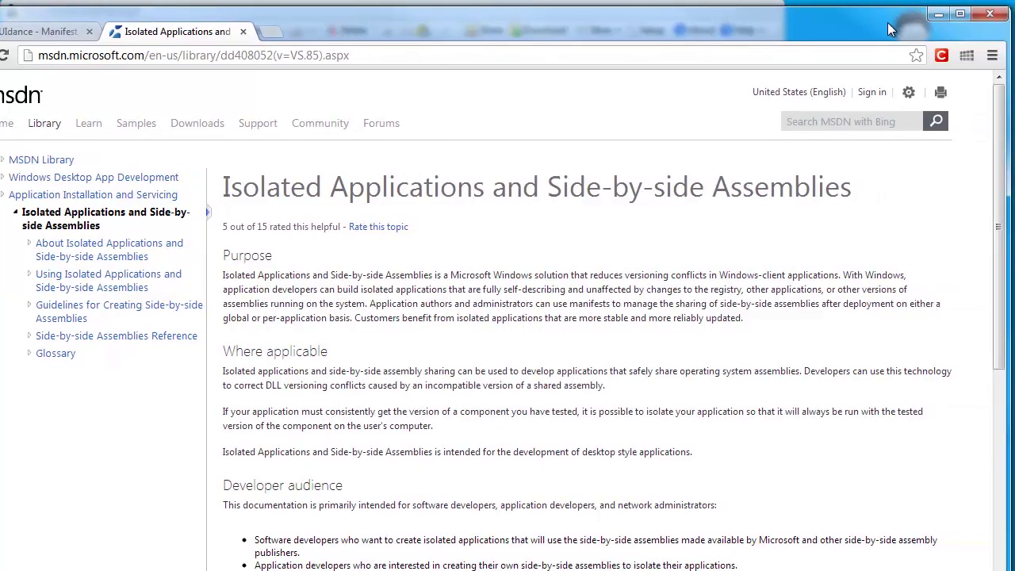
left_click(992, 19)
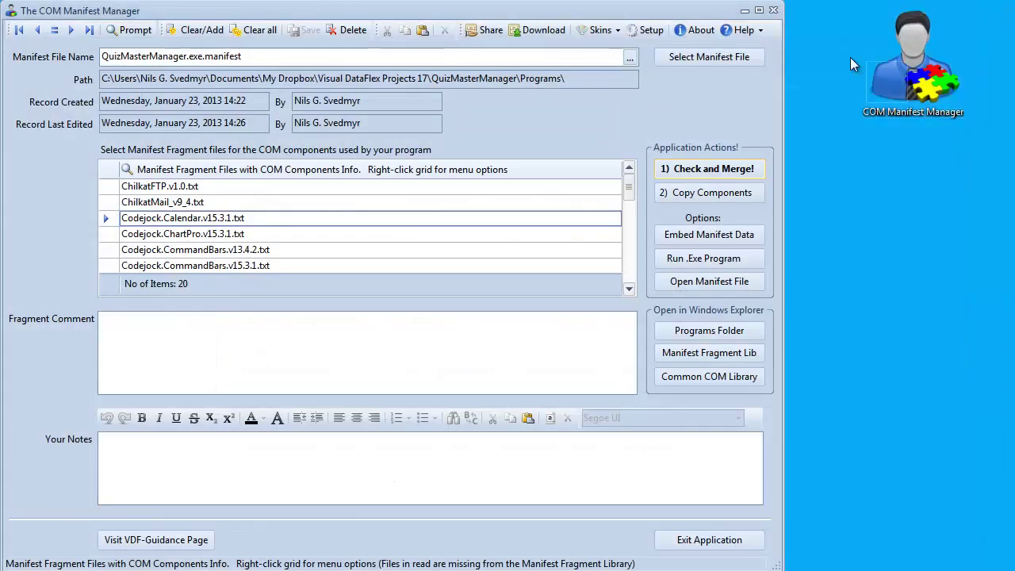
- Redisplay the start dialog with the first-time usage information and close it
left_click(760, 35)
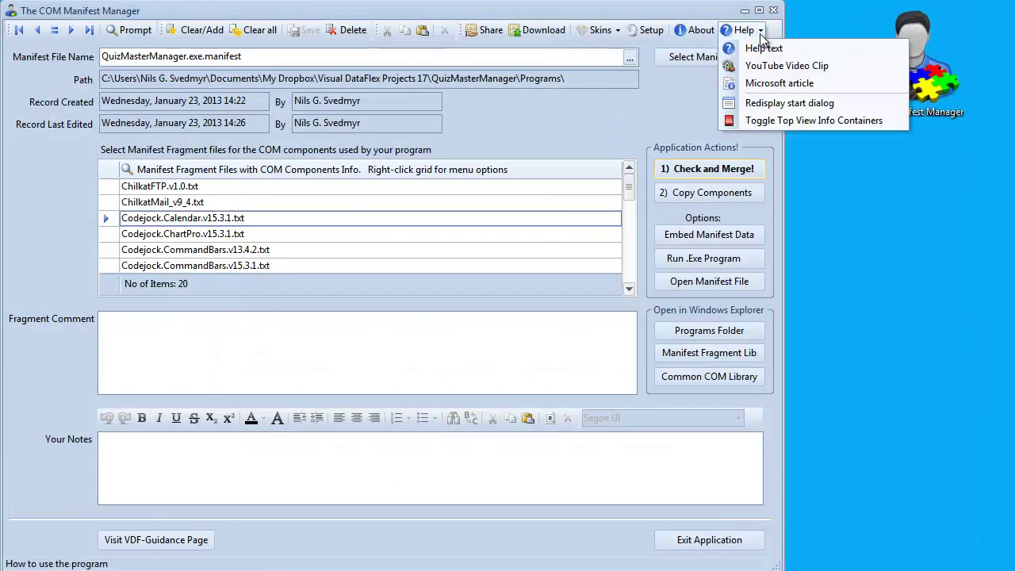
left_click(767, 104)
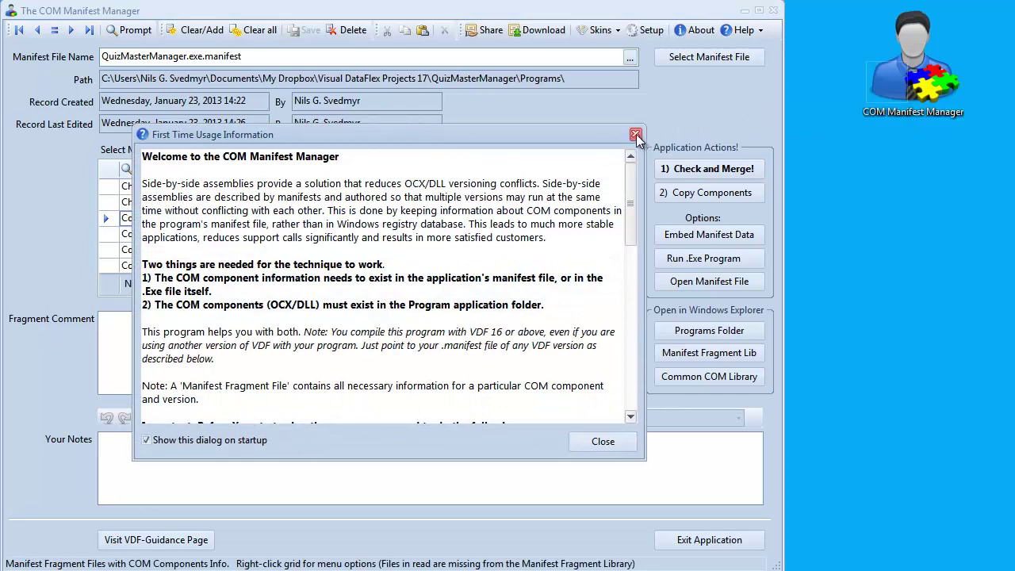
left_click(636, 134)
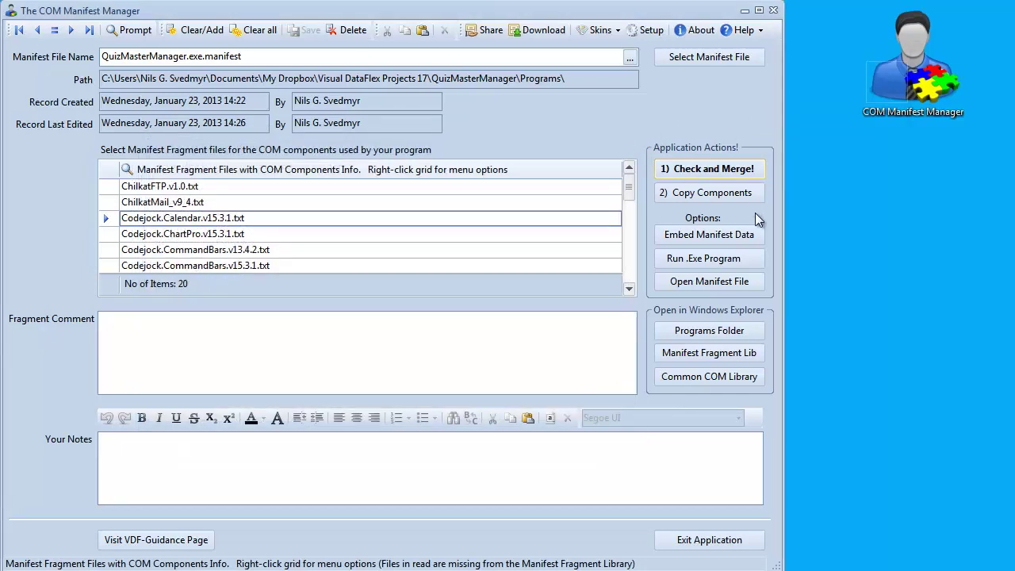
- Show the top info containers above the manifest details and hide them again
left_click(761, 34)
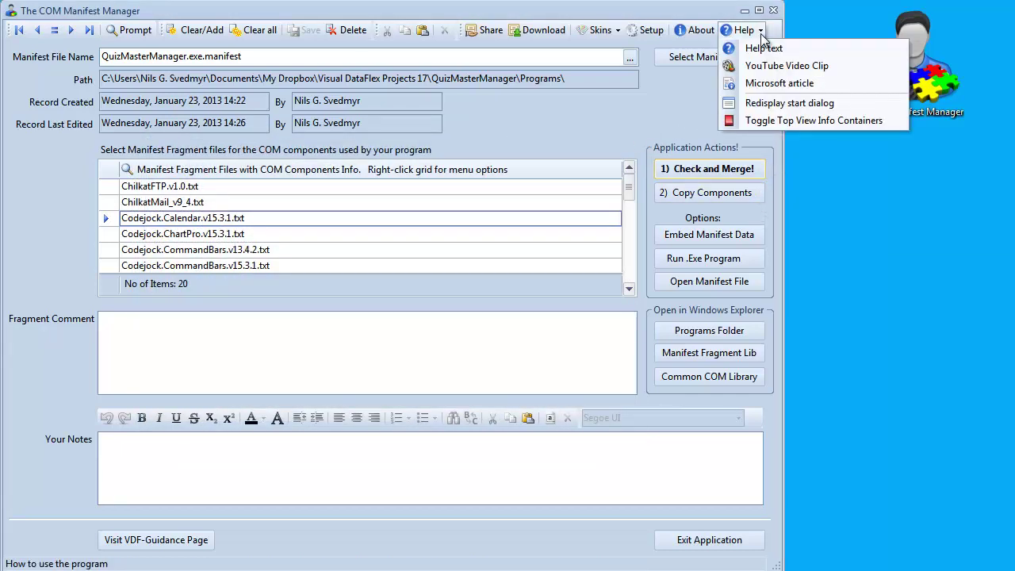
left_click(759, 121)
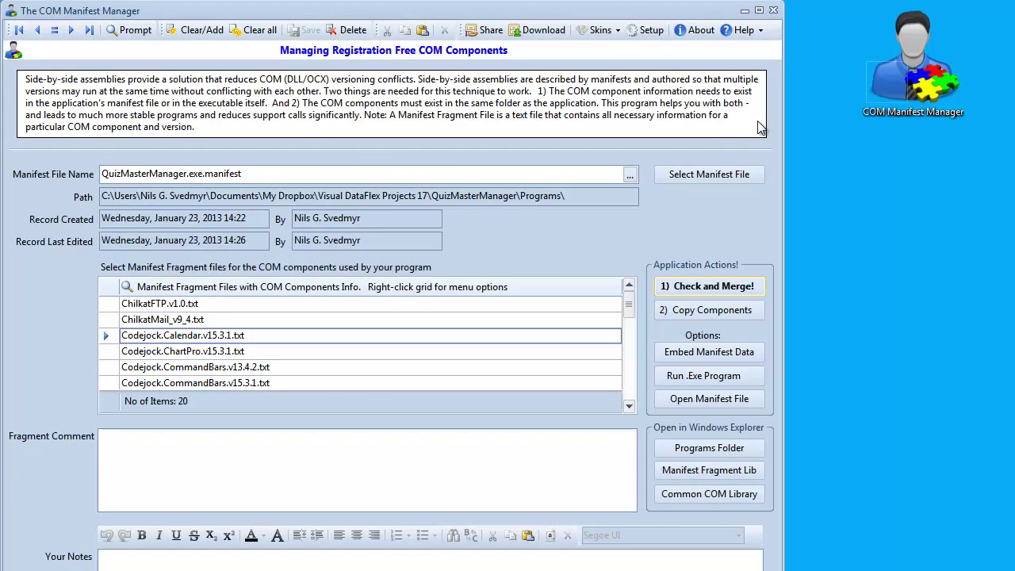
right_click(657, 200)
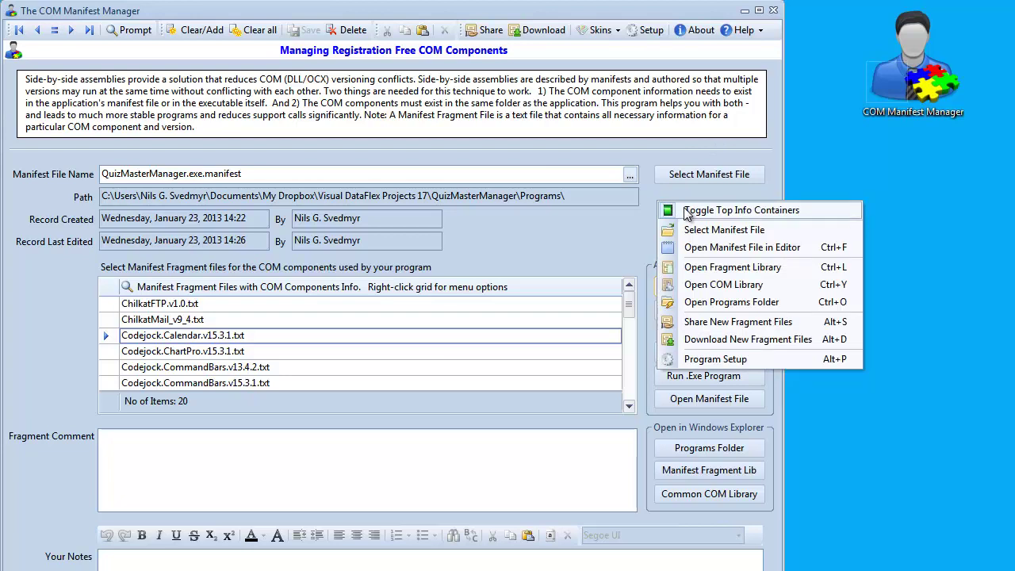
left_click(687, 211)
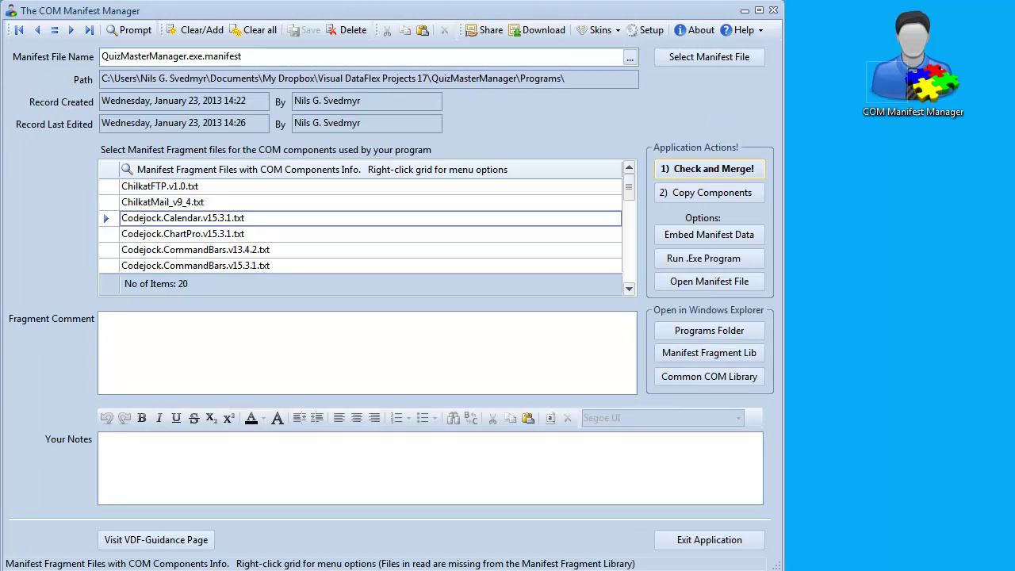
- Open the local Manifest Fragment Library folder, look through its fragment files, and close the folder
left_click(718, 356)
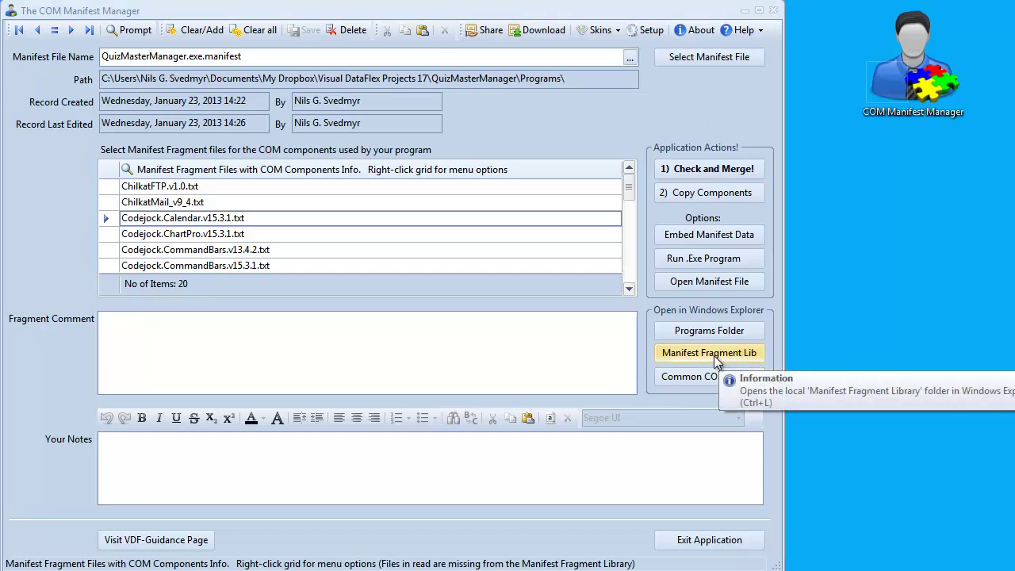
left_click(715, 358)
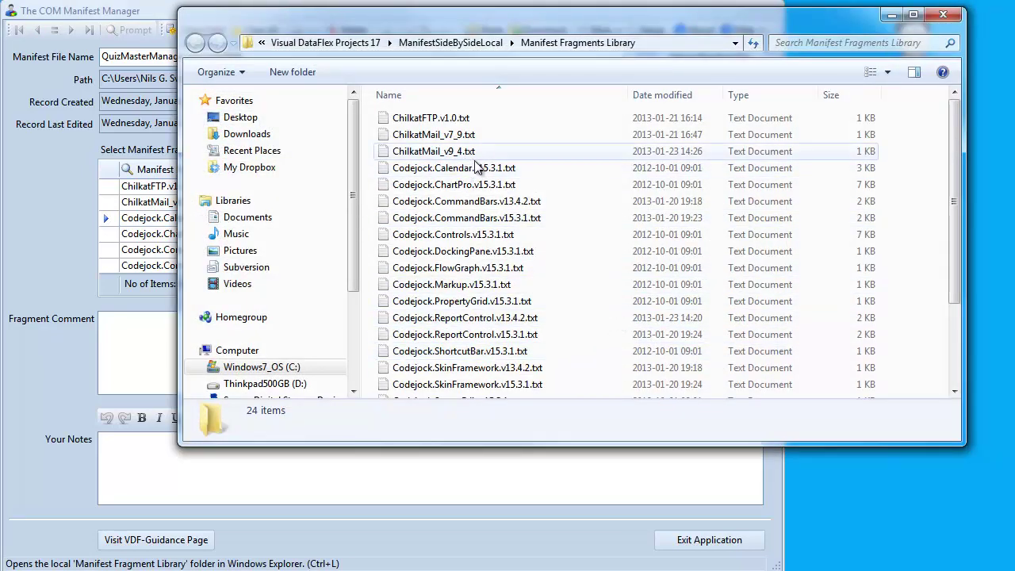
scroll(501, 197, "down", 2)
scroll(501, 198, "down", 1)
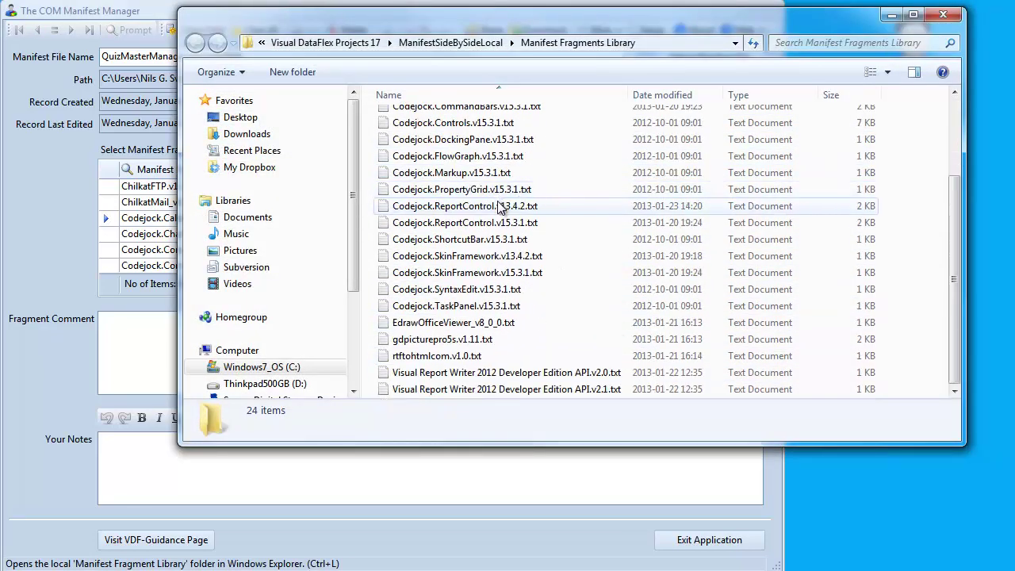
left_click(942, 15)
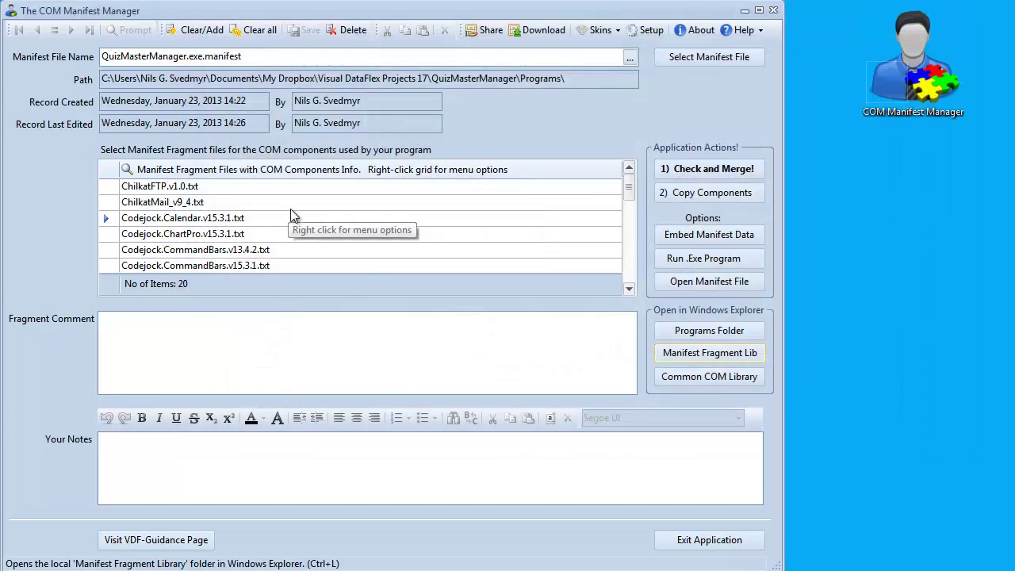
- Open the Common COM Library folder, view its component files, and close the folder
right_click(290, 208)
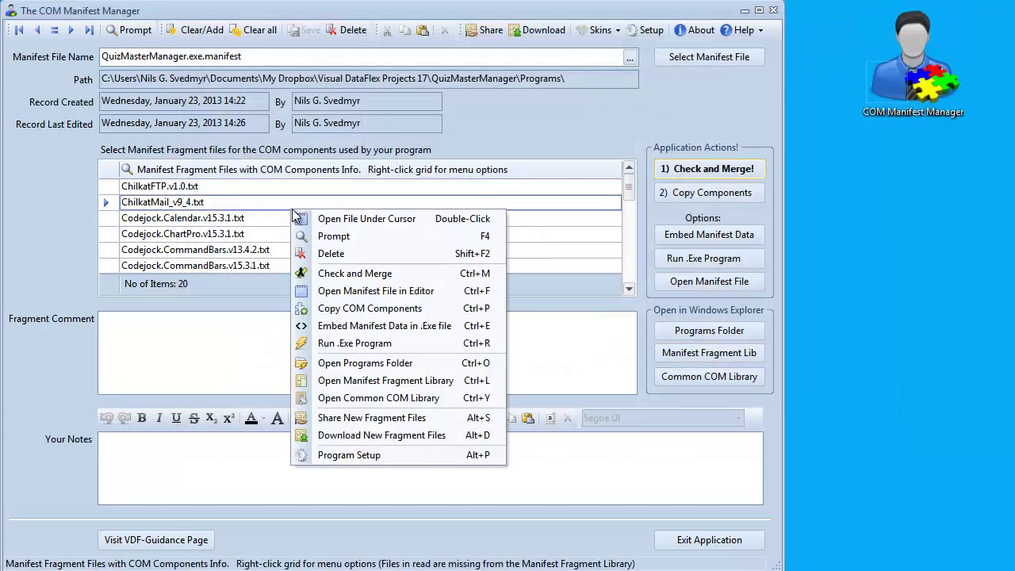
left_click(395, 398)
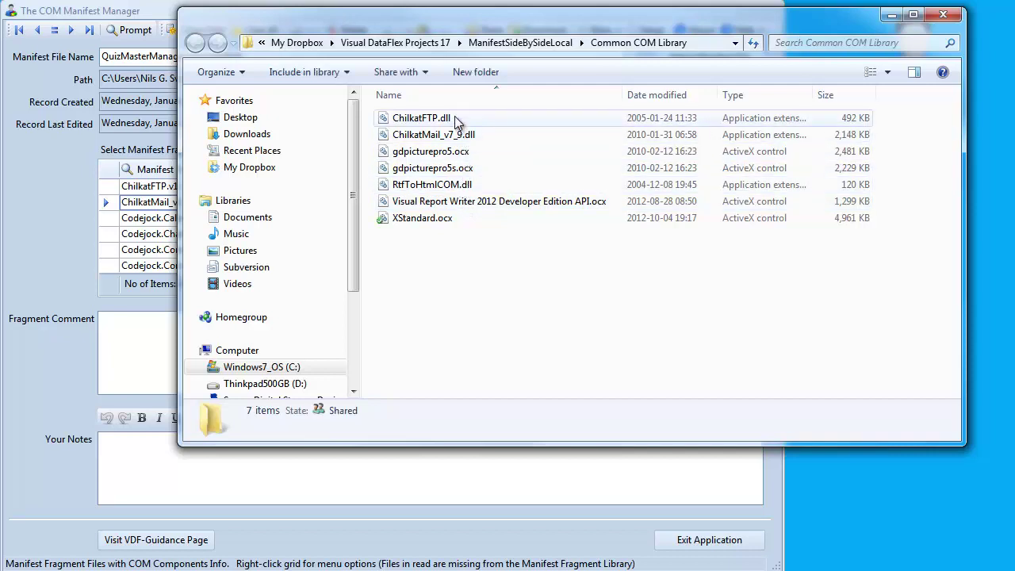
left_click(943, 15)
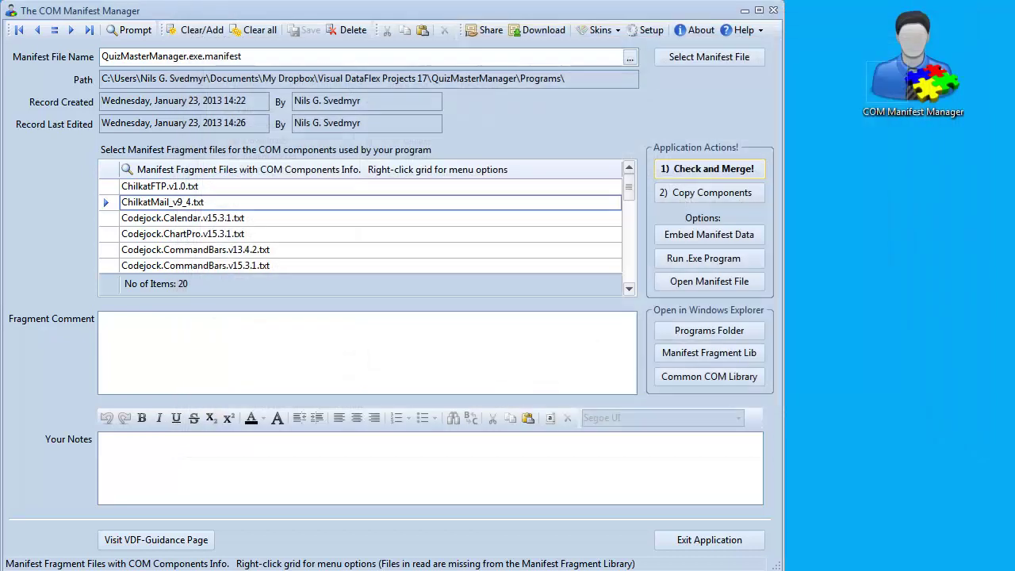